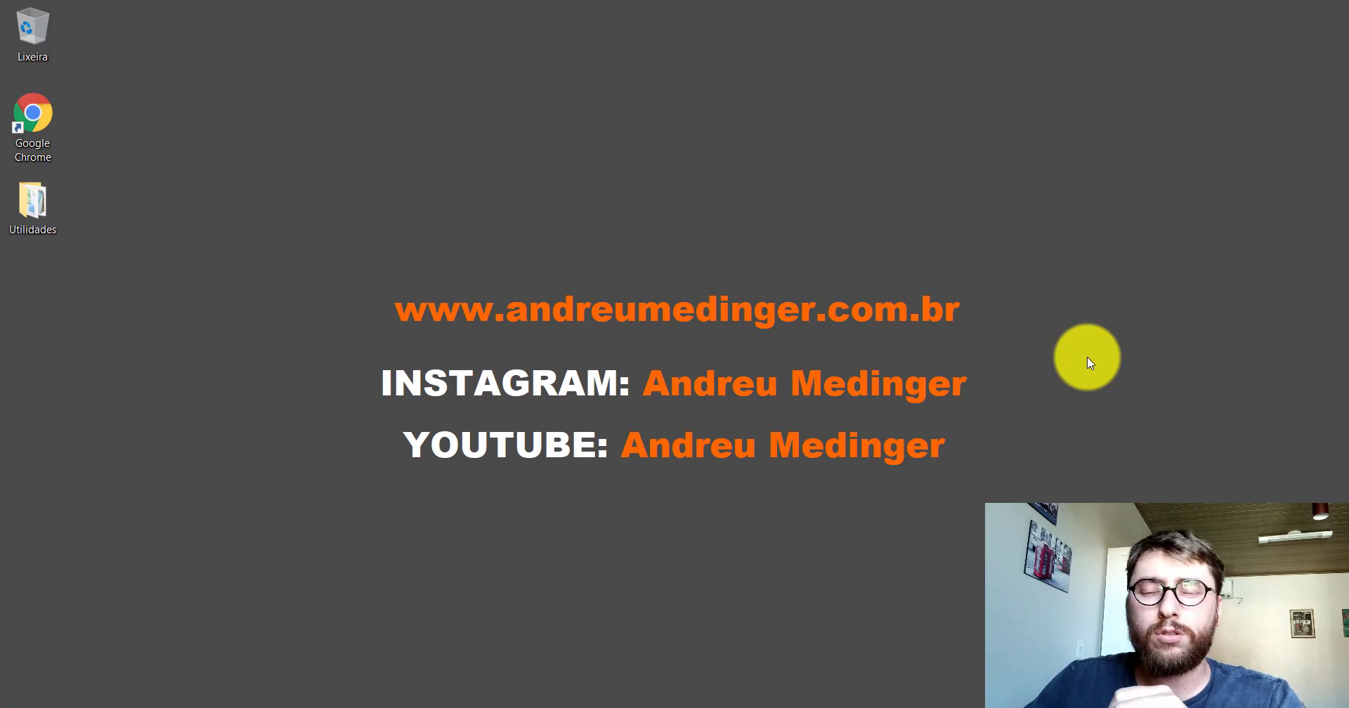
# - Launch SOLIDWORKS 2018 and create a new blank part document, Peça1
pyautogui.click(457, 705)
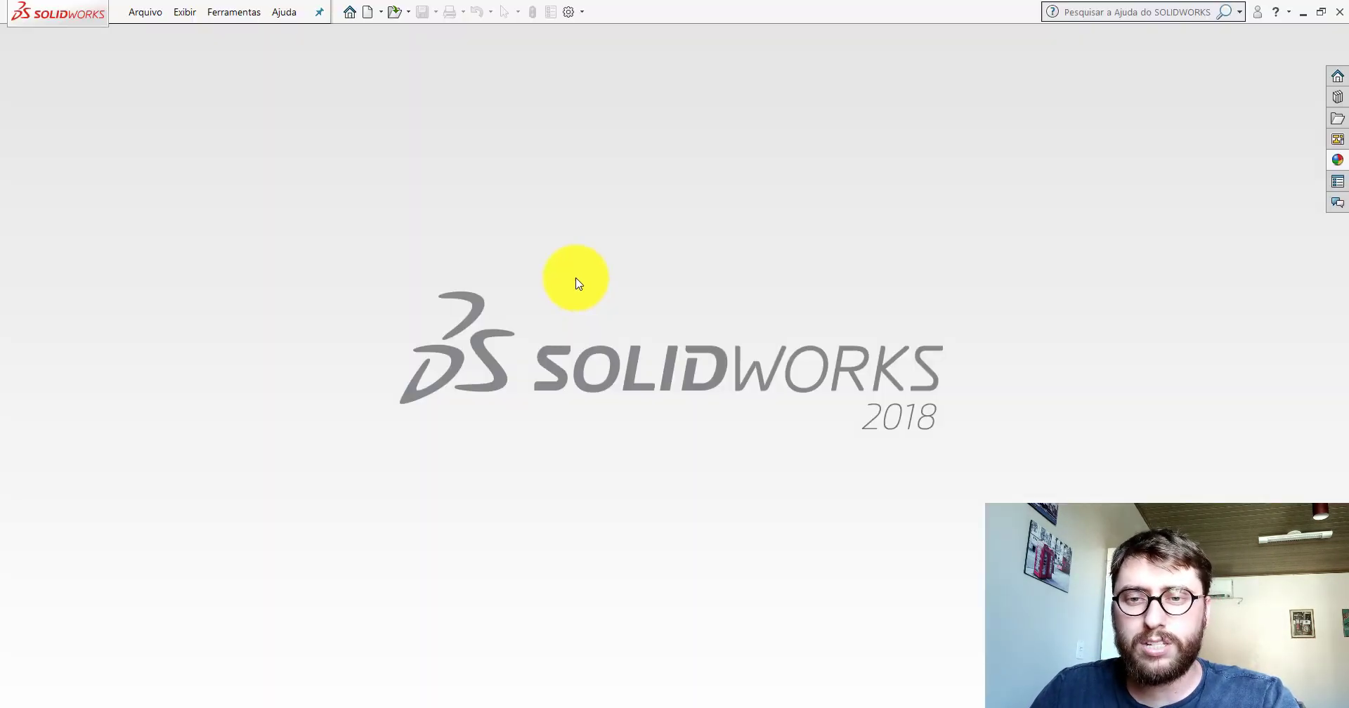
pyautogui.click(367, 13)
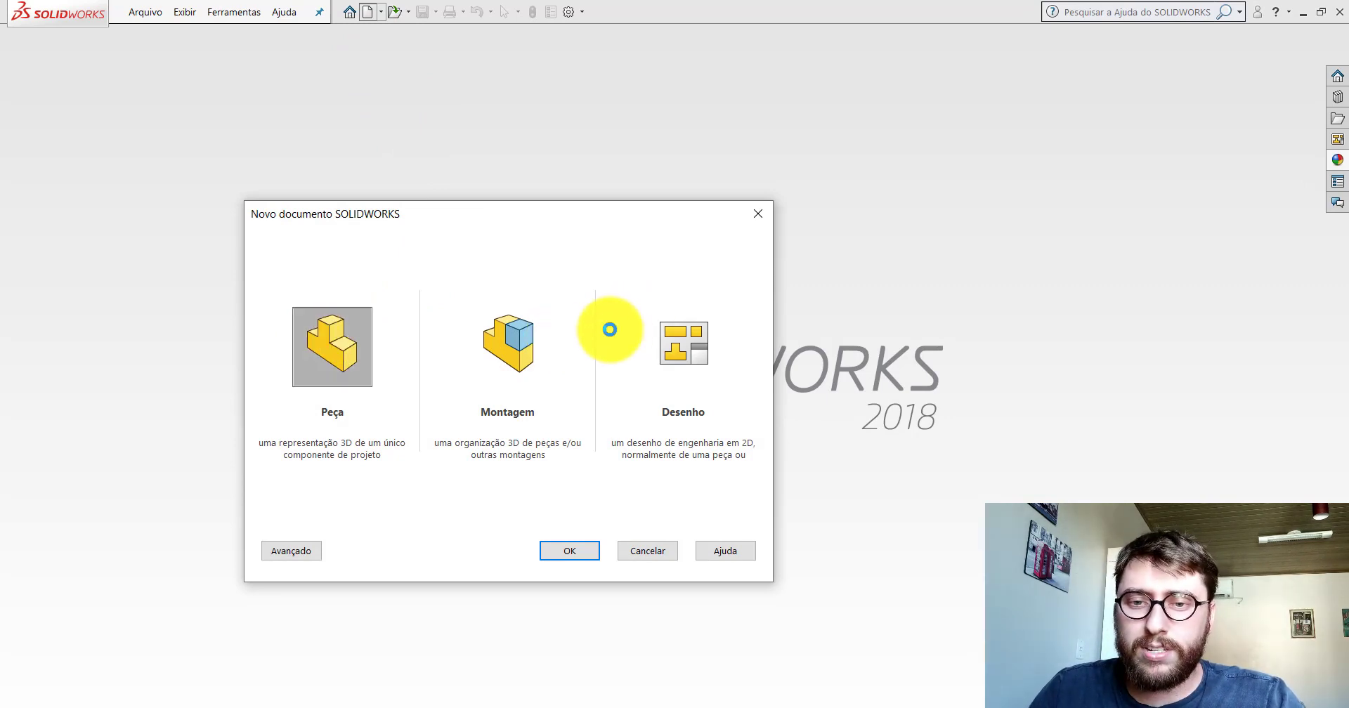
pyautogui.press('Return')
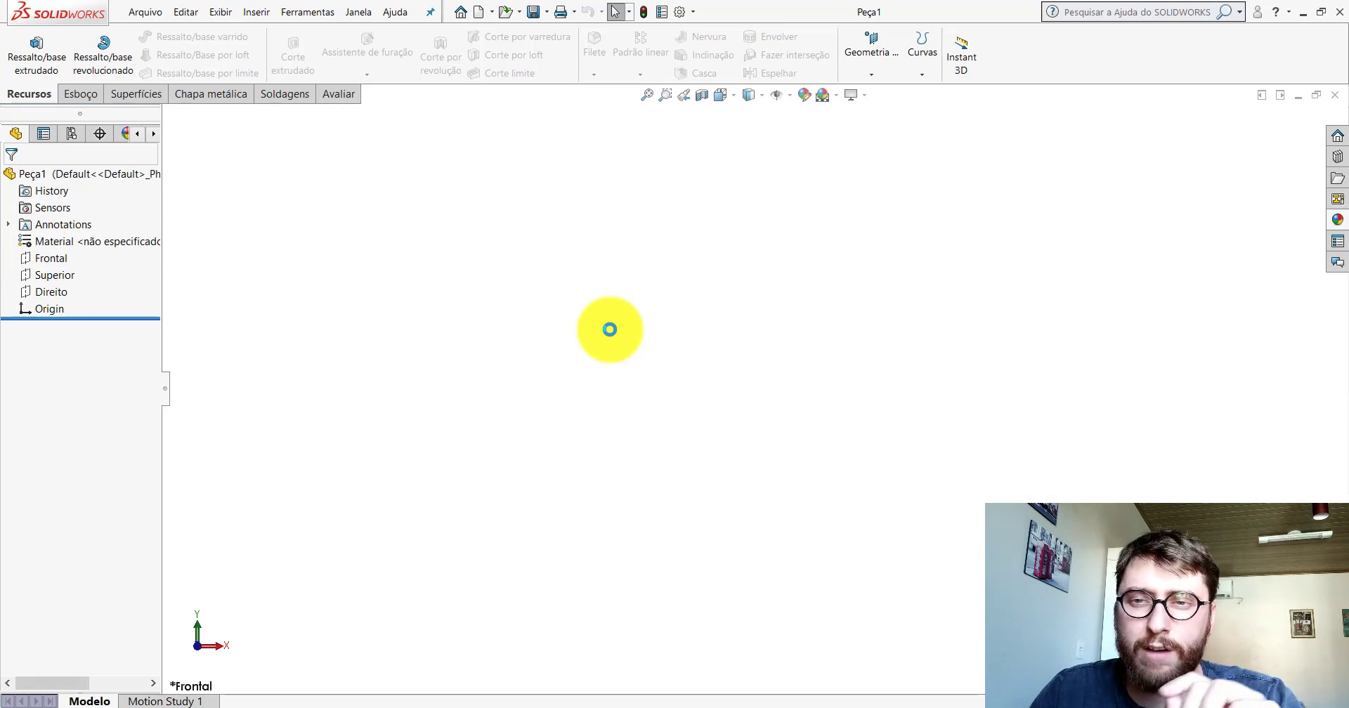
# - Start a sketch on the Direito plane with a vertical centerline up from the origin
pyautogui.click(56, 260)
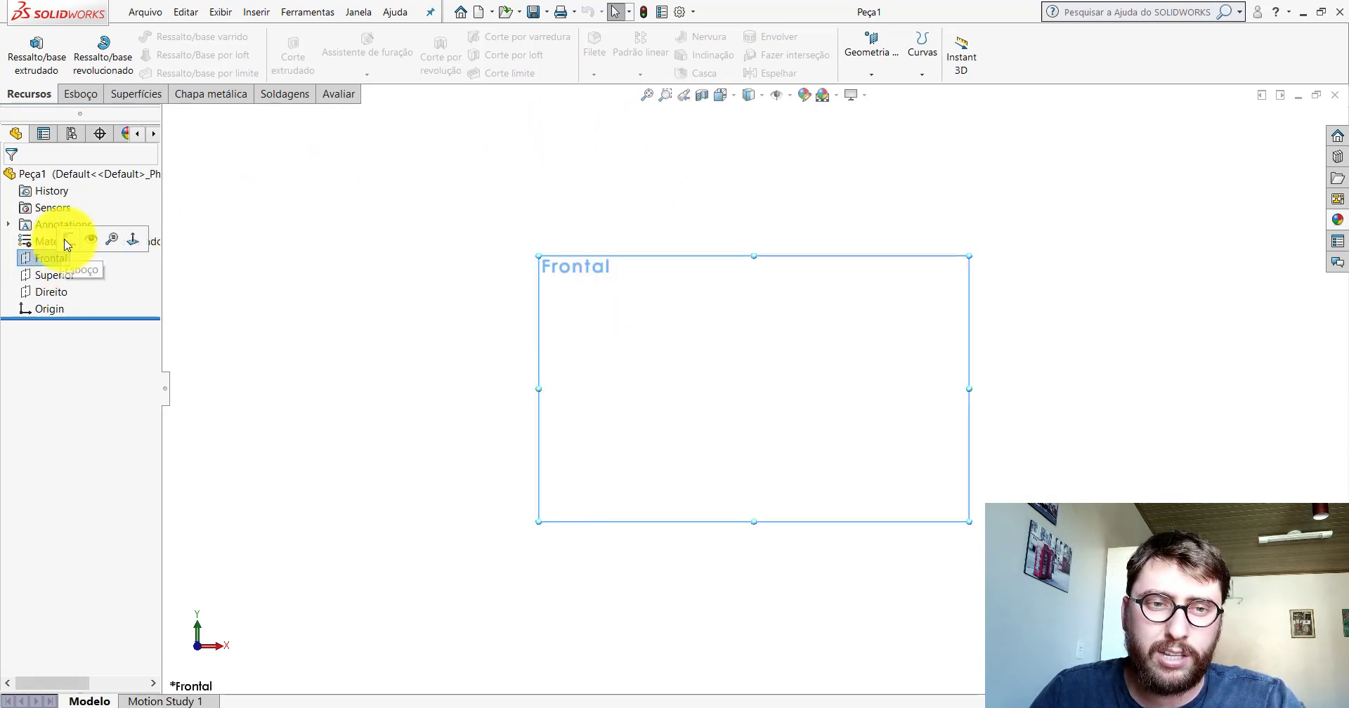
pyautogui.click(58, 292)
pyautogui.click(107, 268)
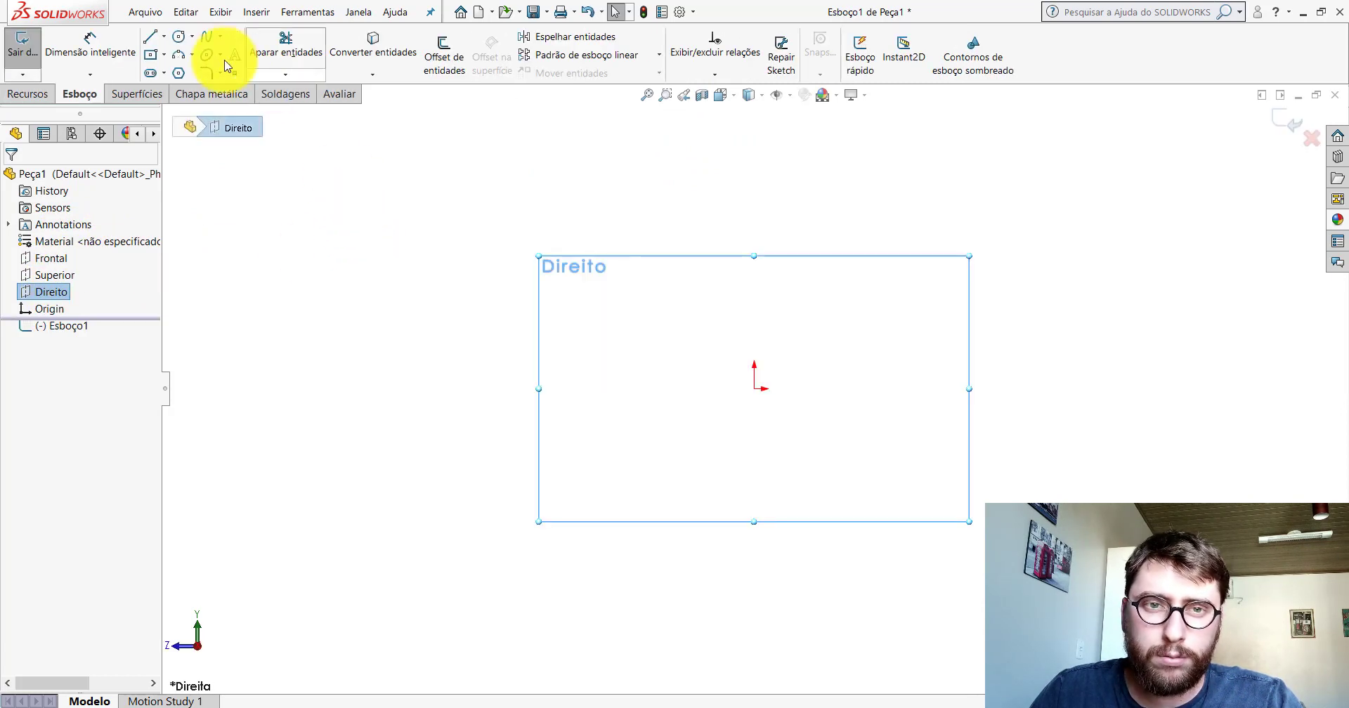
pyautogui.click(164, 35)
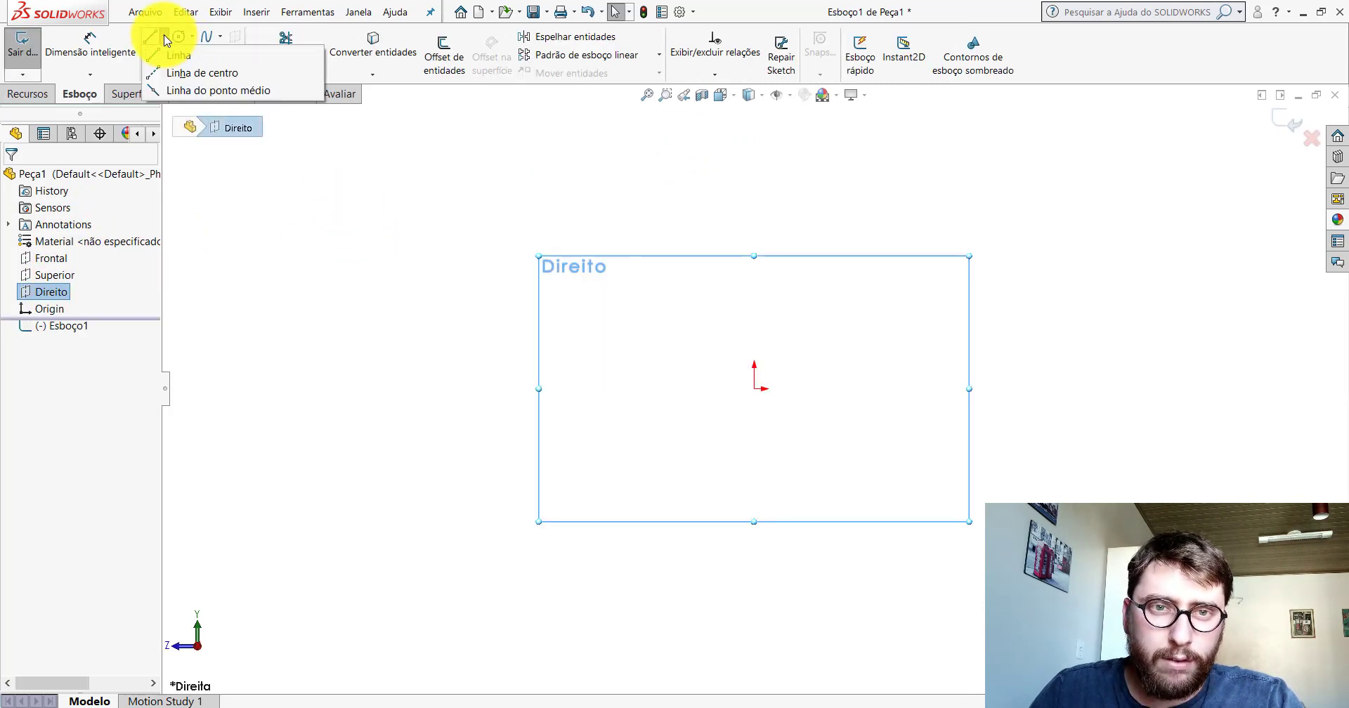
pyautogui.click(167, 73)
pyautogui.click(754, 388)
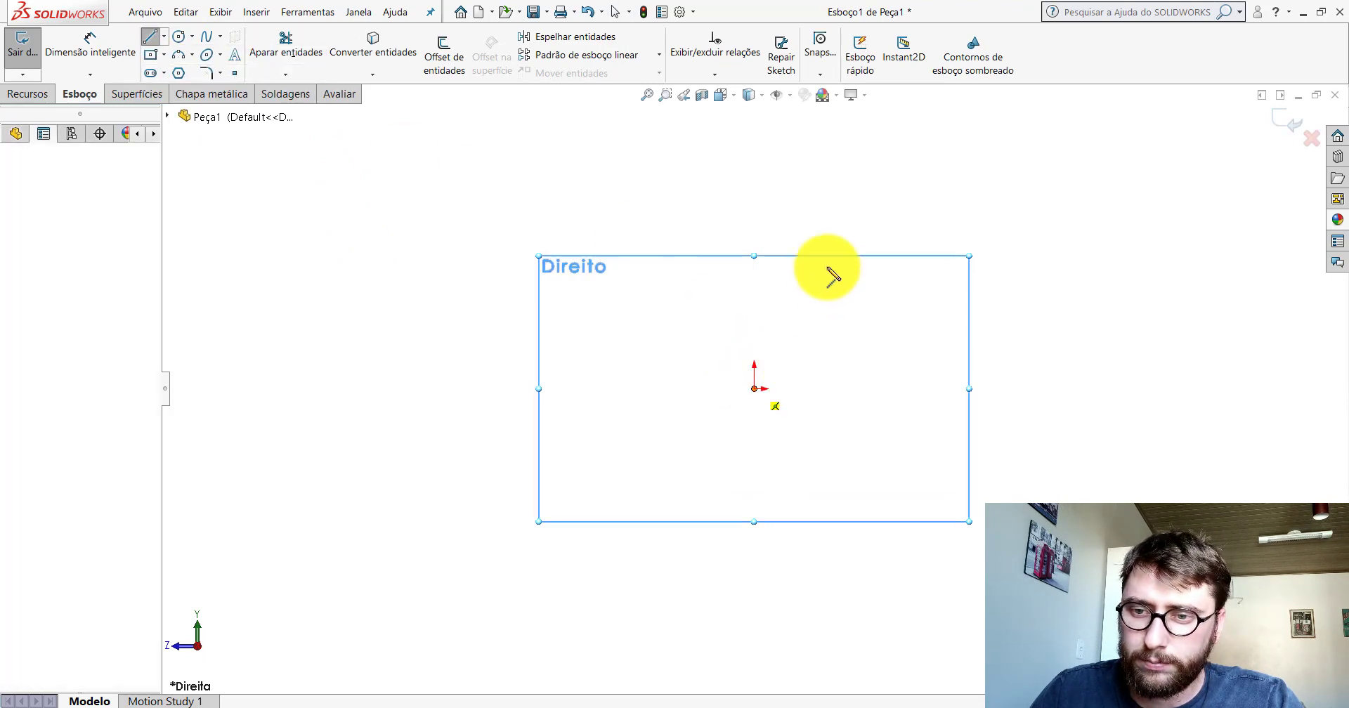
pyautogui.click(754, 151)
pyautogui.press('Escape')
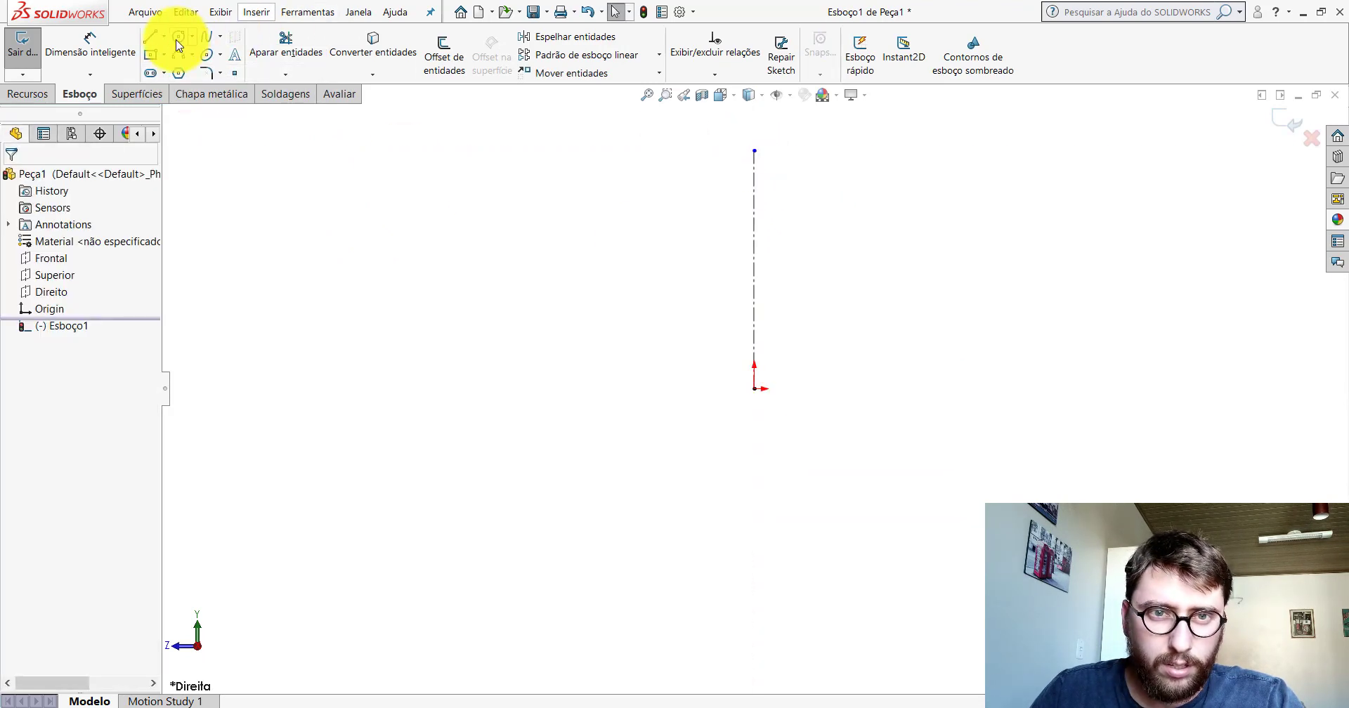
# - Draw the closed stepped line profile, narrower on top, beside the centerline
pyautogui.click(164, 36)
pyautogui.click(149, 38)
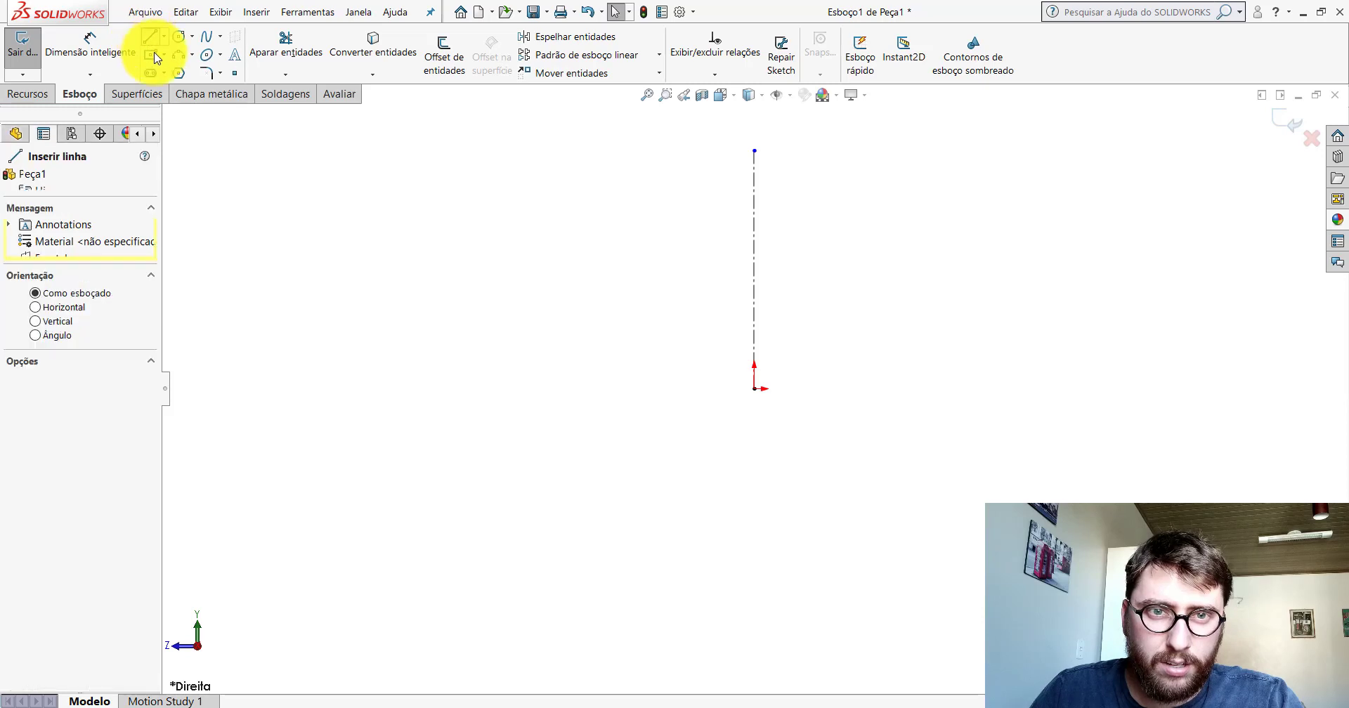
pyautogui.click(753, 151)
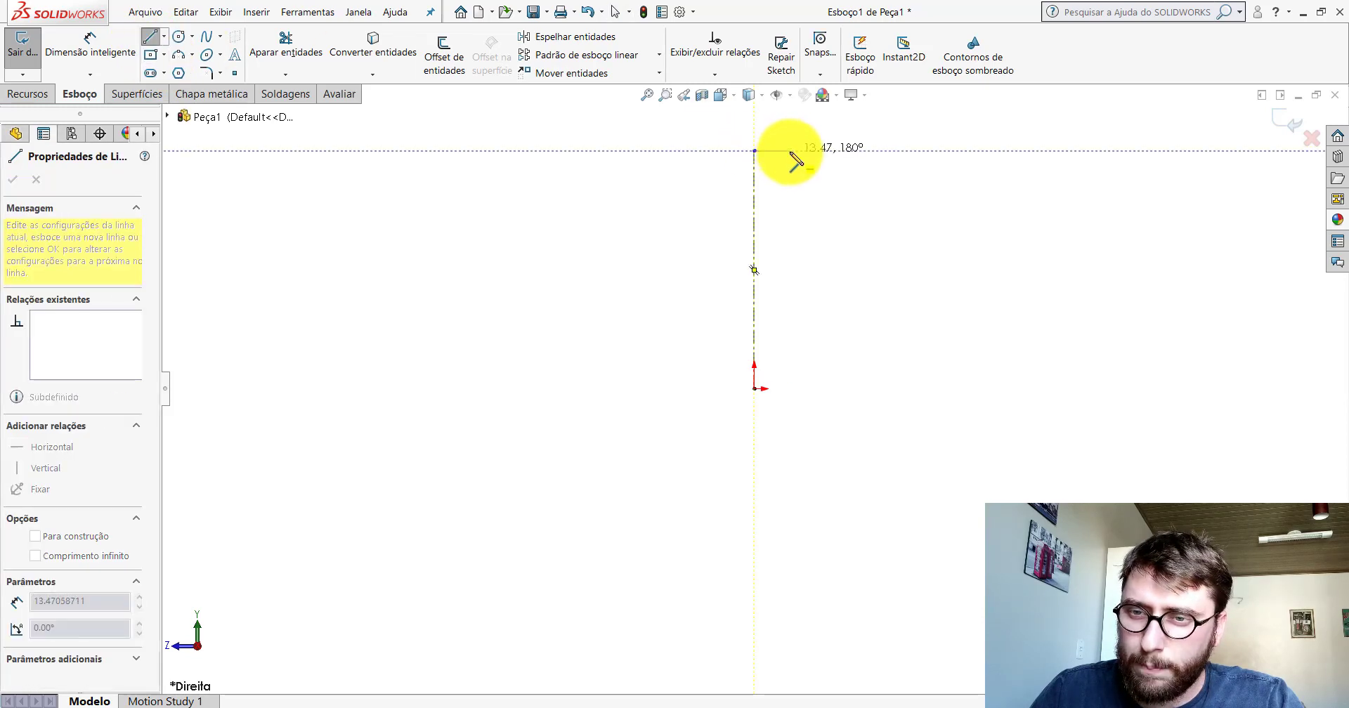
pyautogui.click(790, 151)
pyautogui.click(791, 243)
pyautogui.click(830, 243)
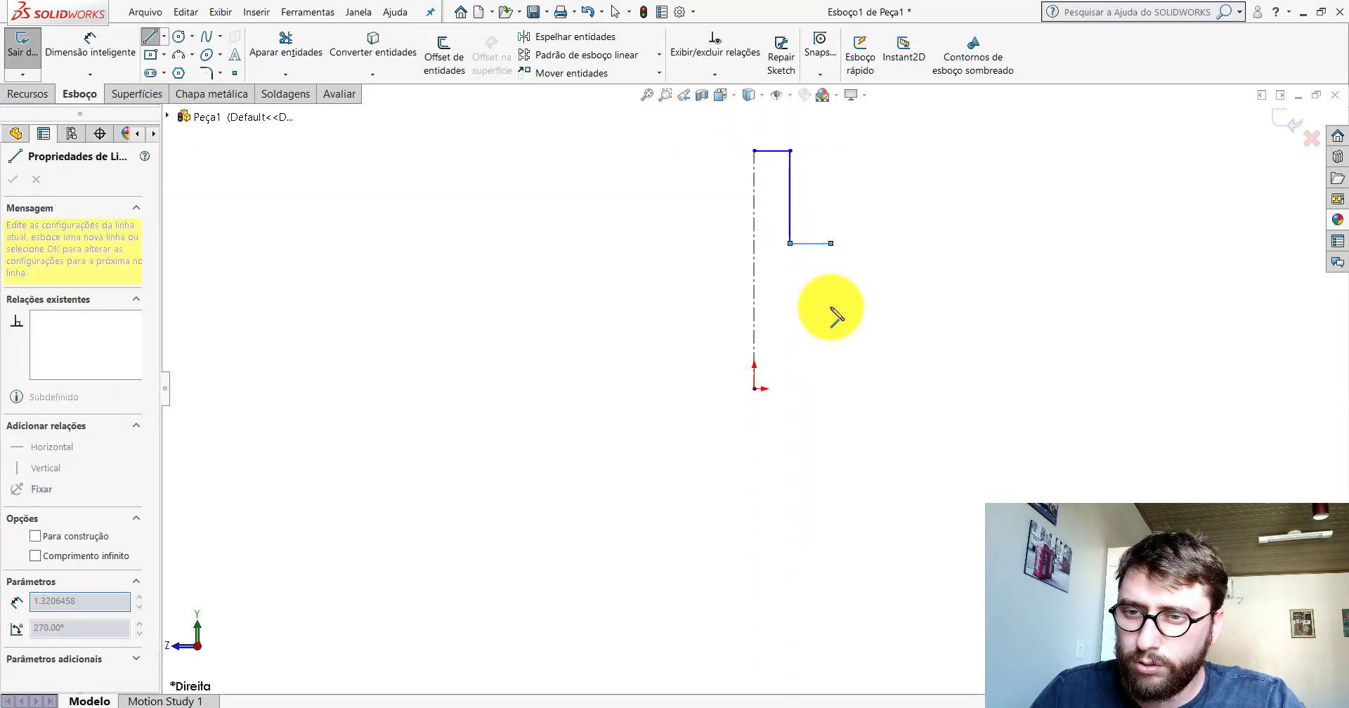
pyautogui.click(831, 388)
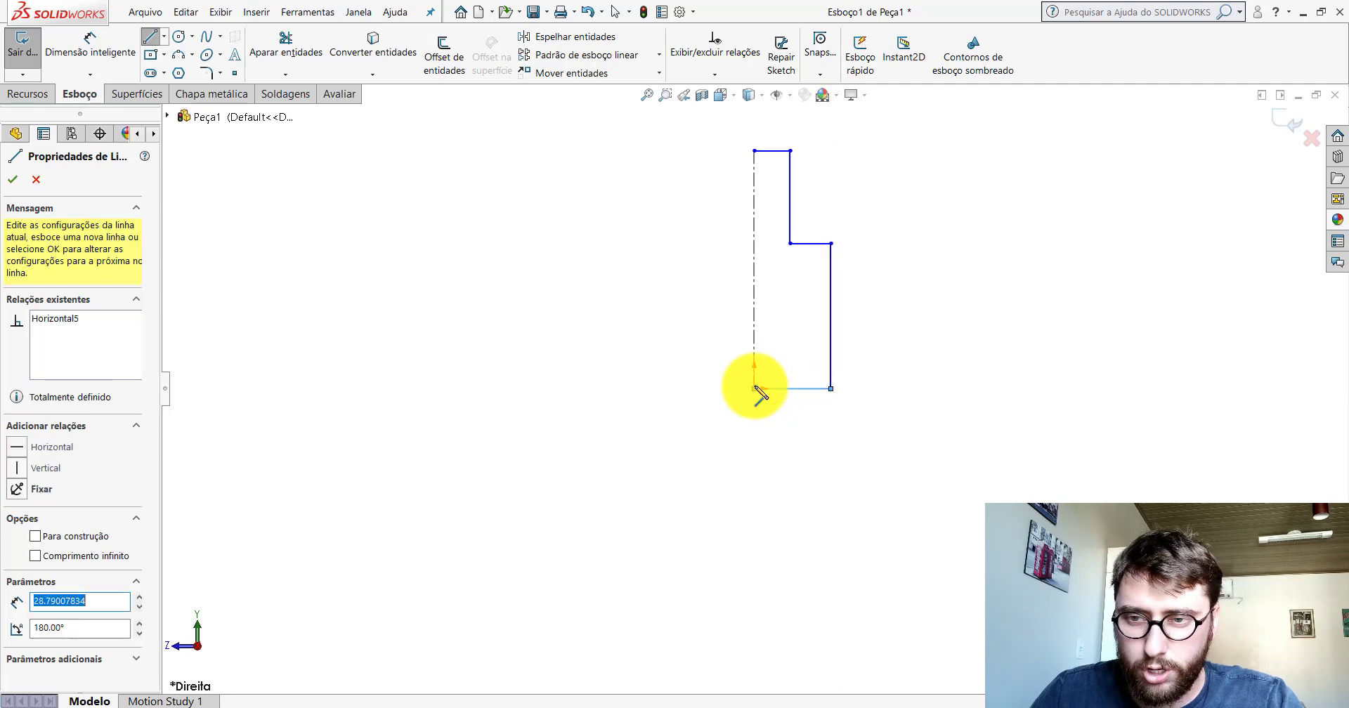
pyautogui.click(755, 389)
pyautogui.click(90, 44)
# - Dimension the upper step: 16 diameter from the centerline and 40 height
pyautogui.scroll(1, 777, 385)
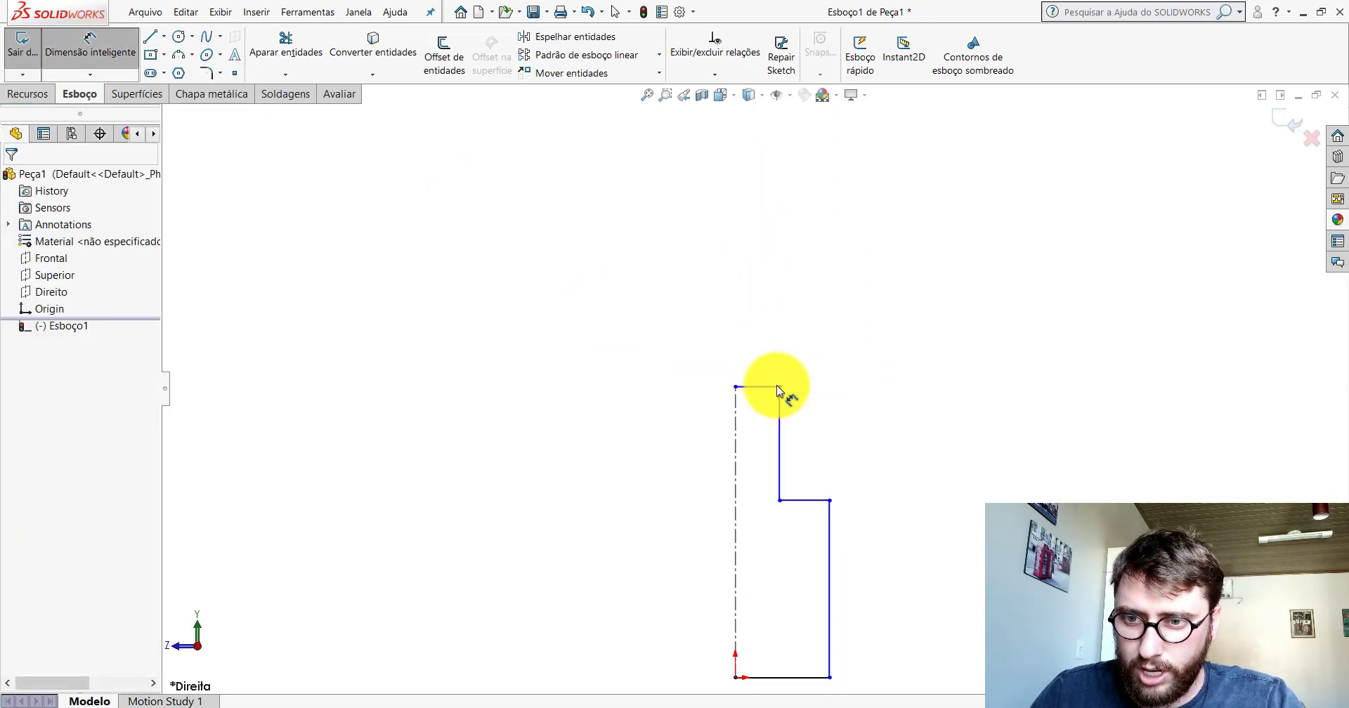
pyautogui.click(778, 415)
pyautogui.click(736, 407)
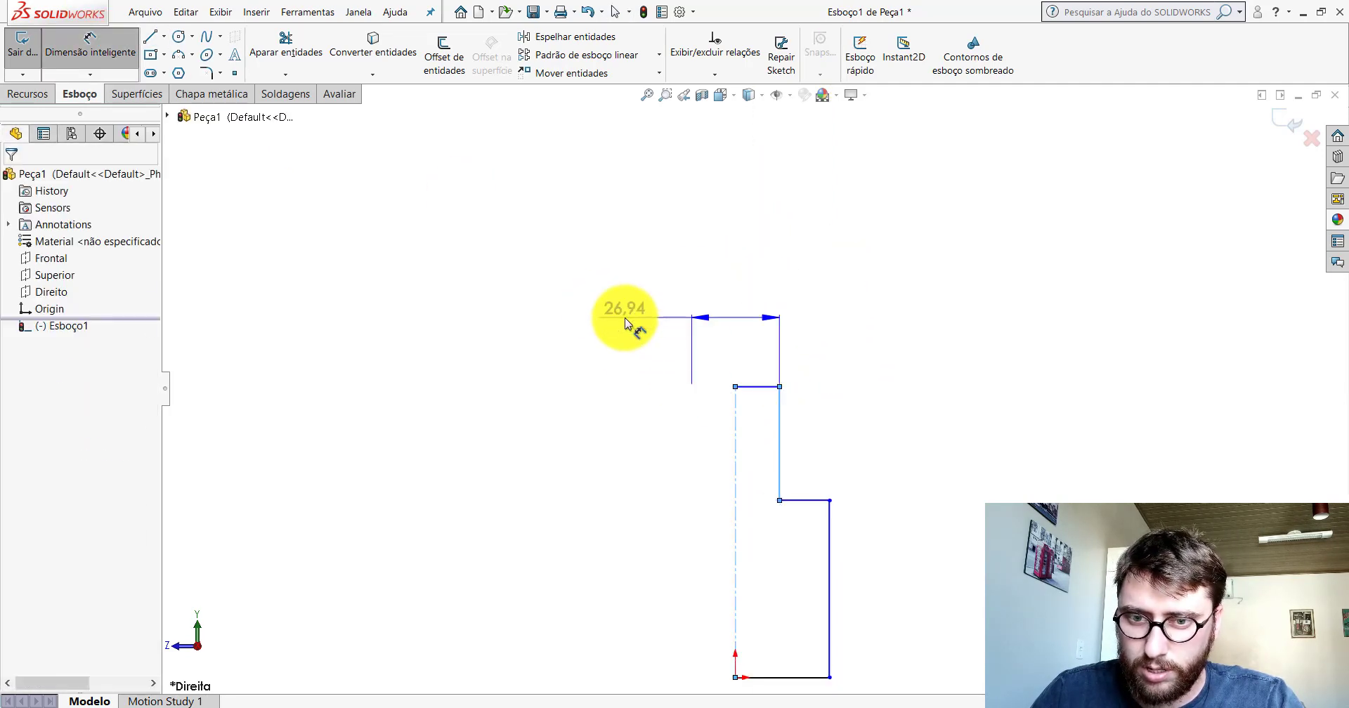
pyautogui.click(625, 317)
pyautogui.write('16')
pyautogui.press('Return')
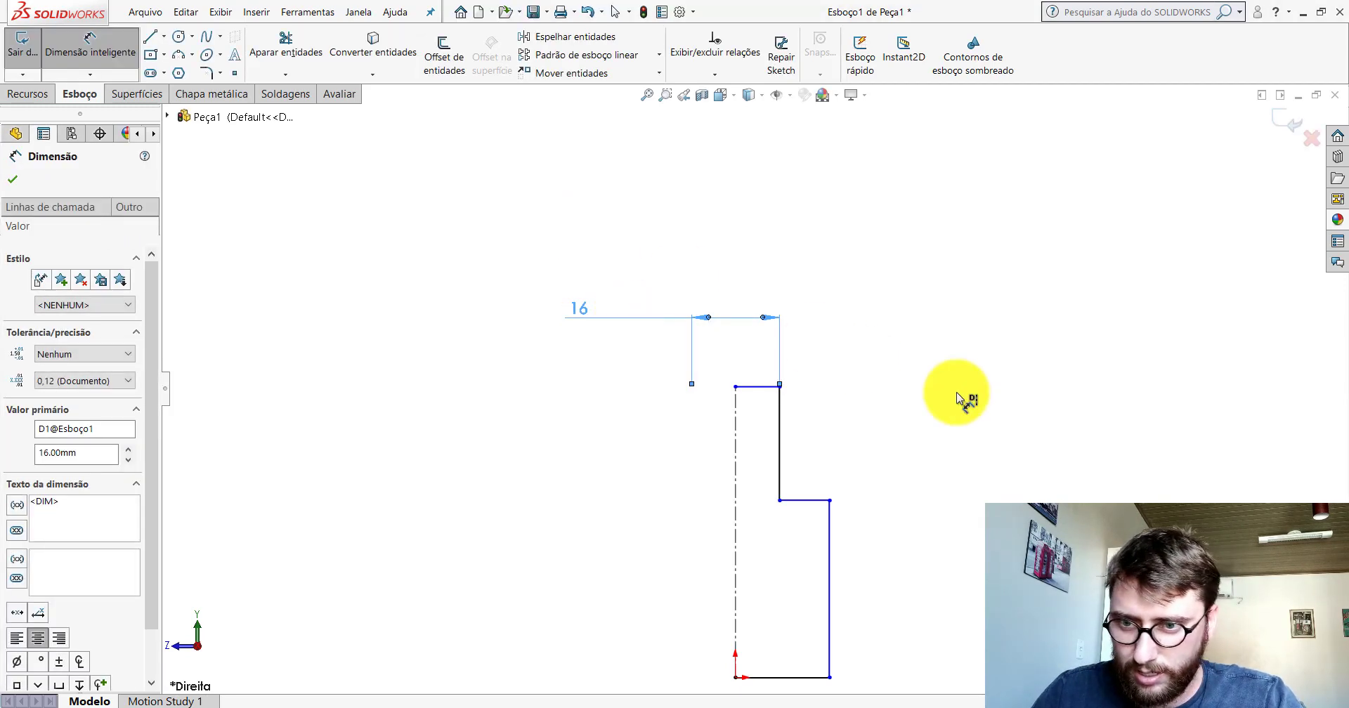
pyautogui.click(777, 437)
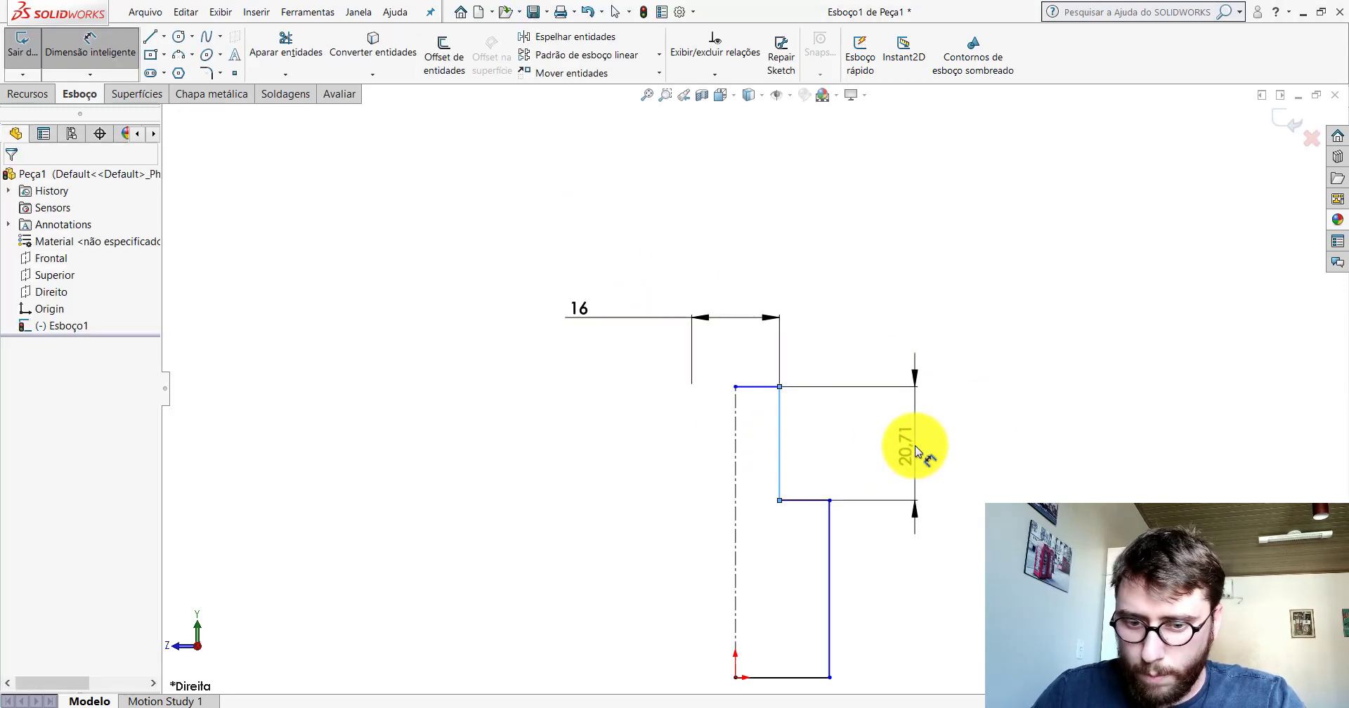
pyautogui.click(915, 445)
pyautogui.write('40')
pyautogui.press('Return')
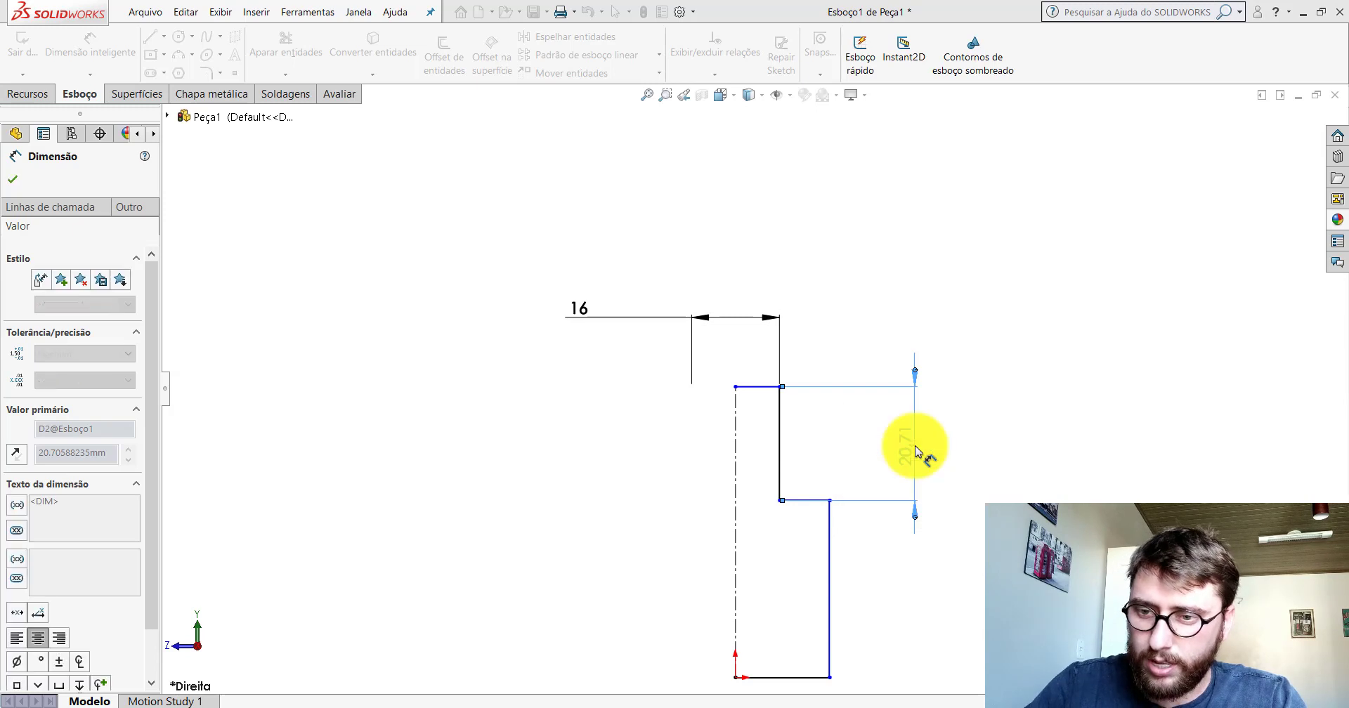
# - Dimension the lower step's diameter as 30 from the centerline
pyautogui.scroll(-2, 819, 542)
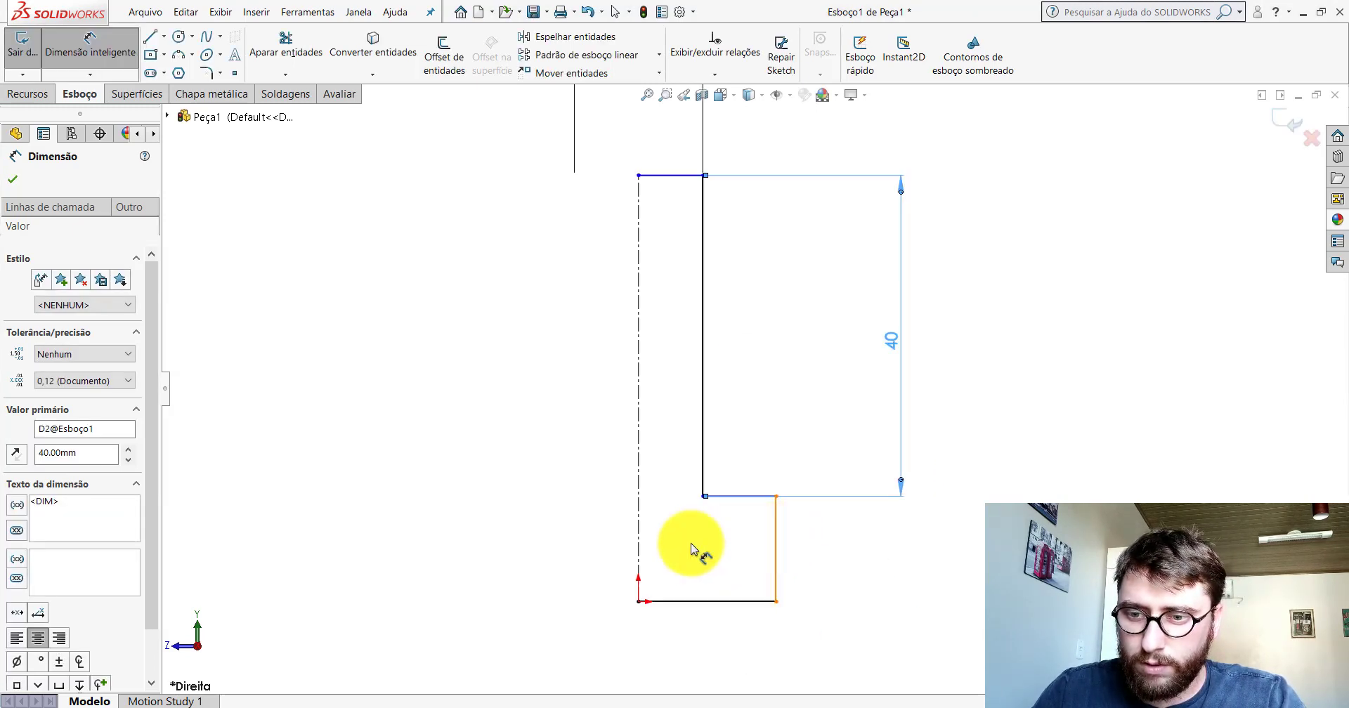
pyautogui.click(639, 531)
pyautogui.click(776, 548)
pyautogui.scroll(3, 693, 536)
pyautogui.click(561, 541)
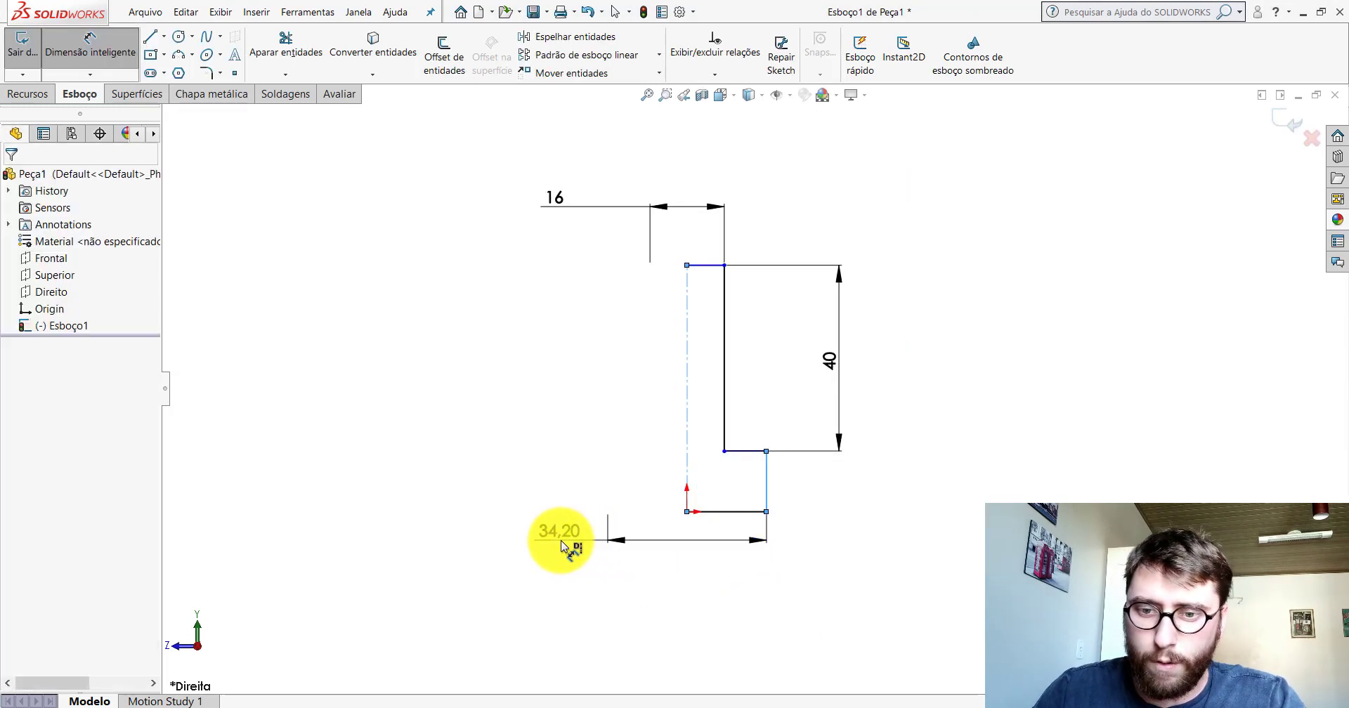
pyautogui.write('30')
pyautogui.press('Return')
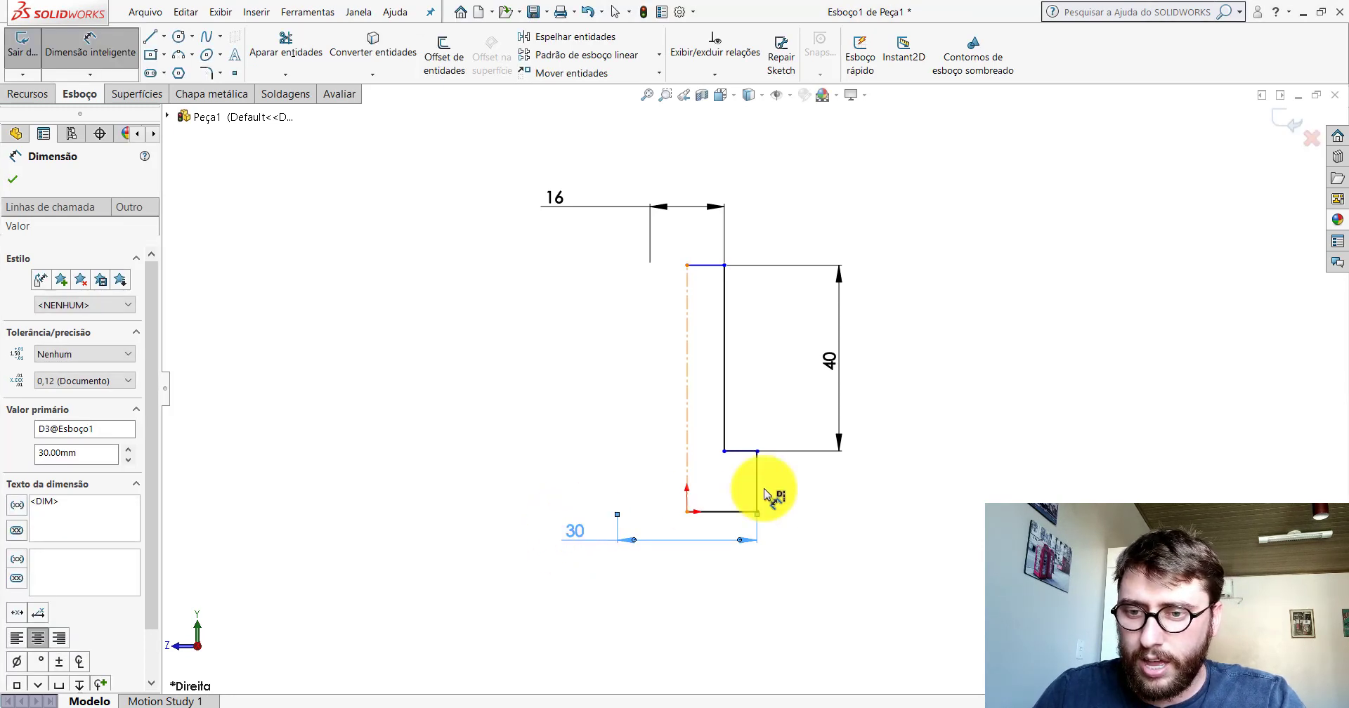
# - Dimension the lower step's height as 30, discarding a redundant dimension
pyautogui.click(757, 485)
pyautogui.click(959, 476)
pyautogui.press('Escape')
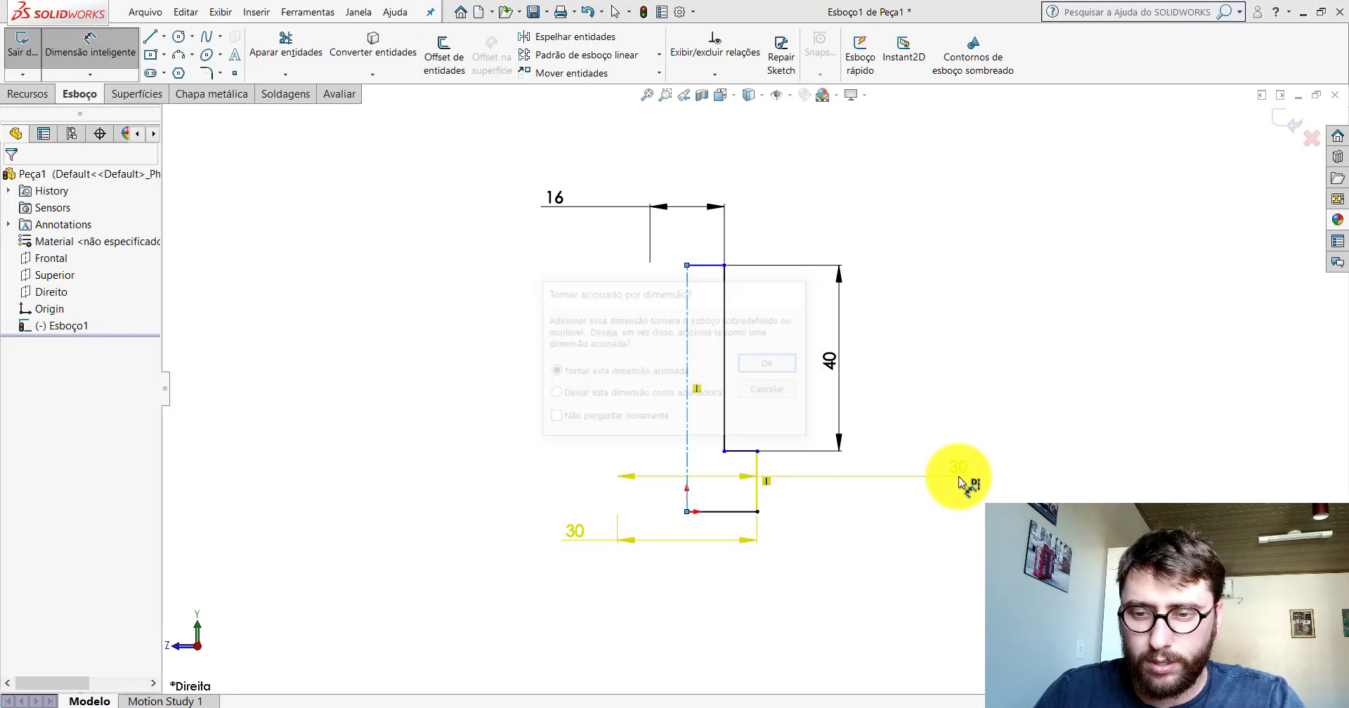
pyautogui.press('Escape')
pyautogui.click(90, 43)
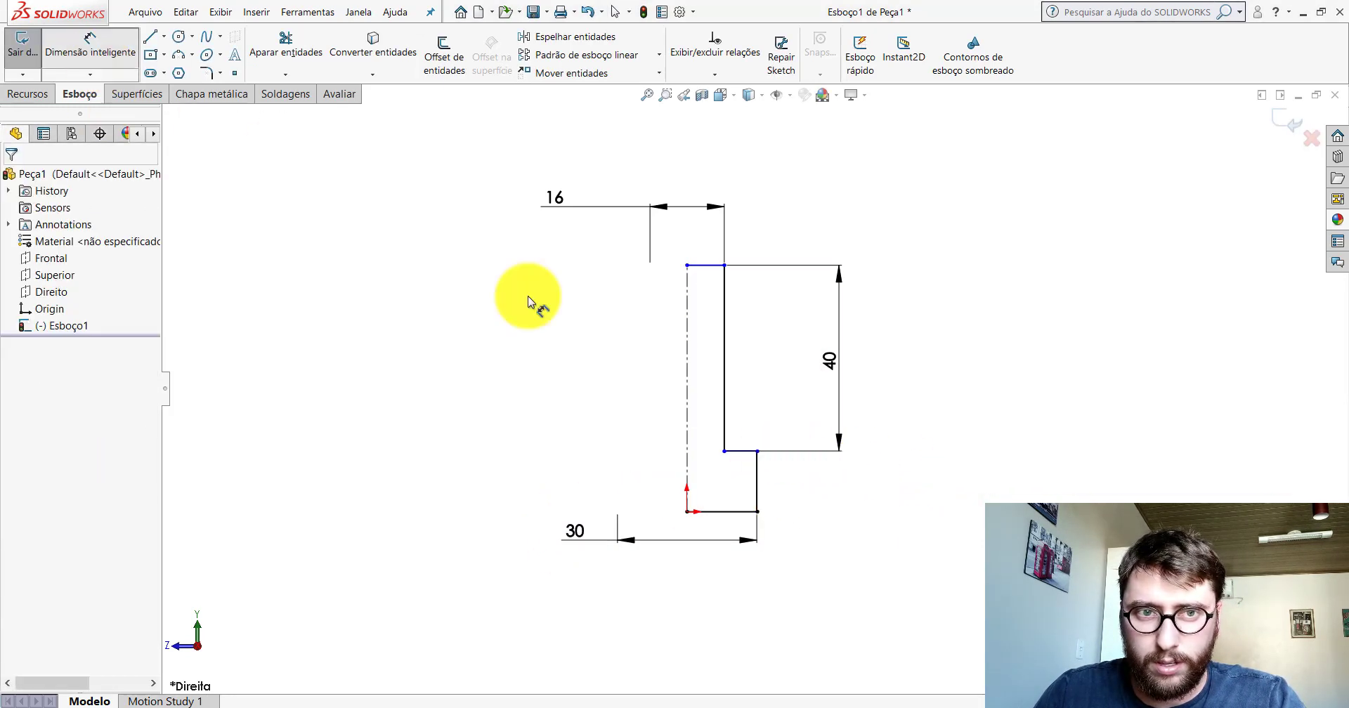
pyautogui.click(757, 485)
pyautogui.click(897, 487)
pyautogui.write('30')
pyautogui.press('Return')
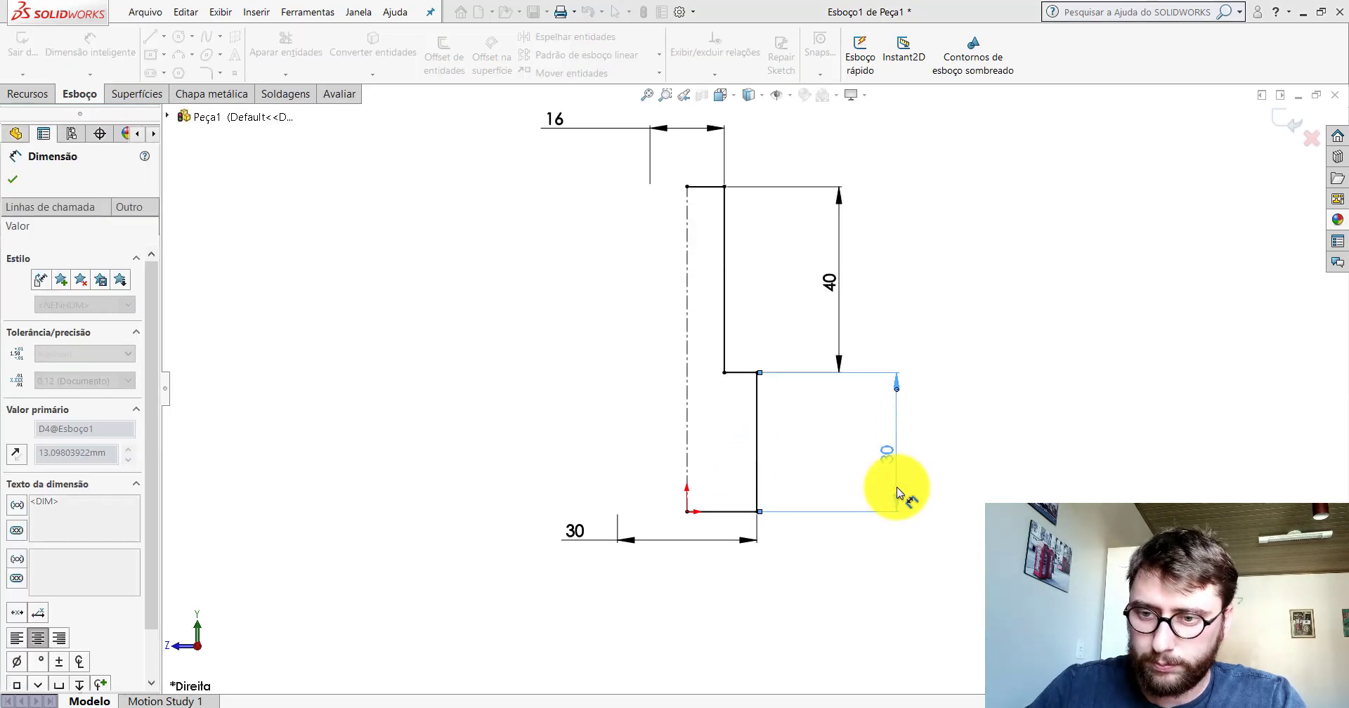
pyautogui.press('Escape')
# - Add equal 0.5 mm sketch chamfers to the top, step and bottom outer corners
pyautogui.click(220, 73)
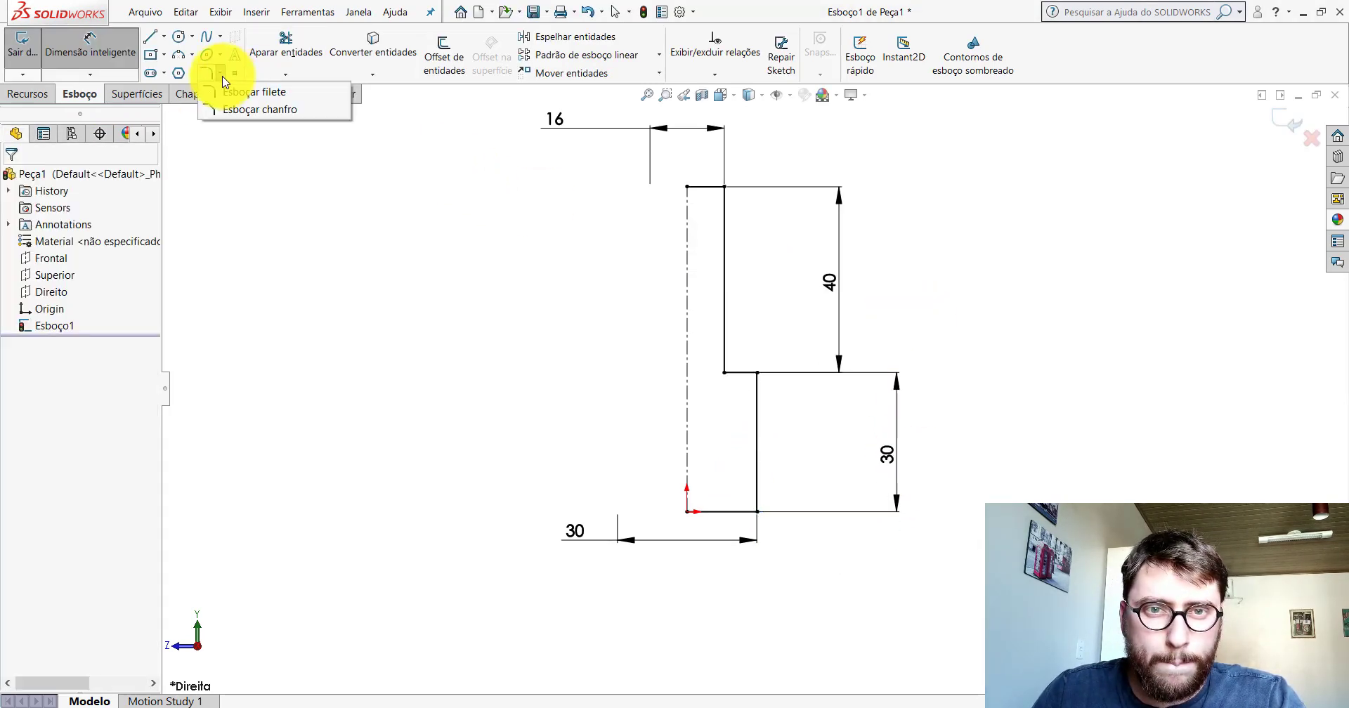
pyautogui.click(225, 111)
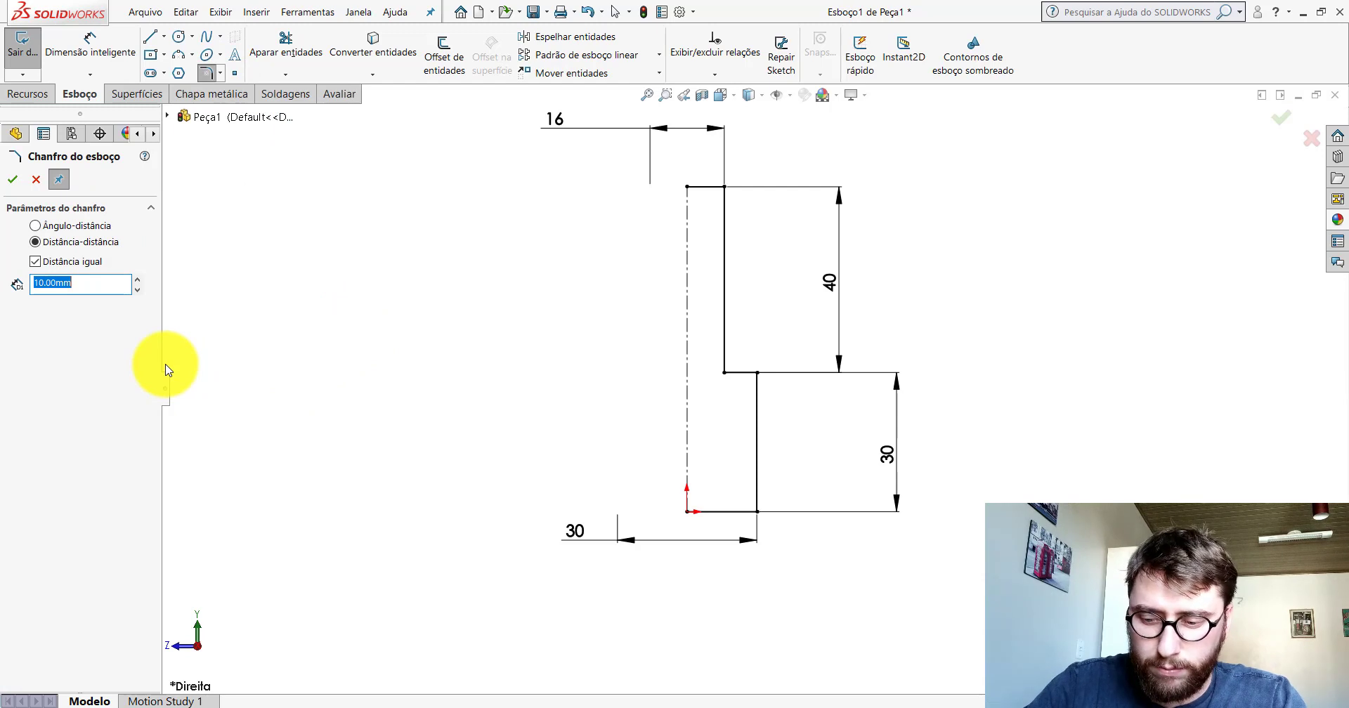
pyautogui.write('0.')
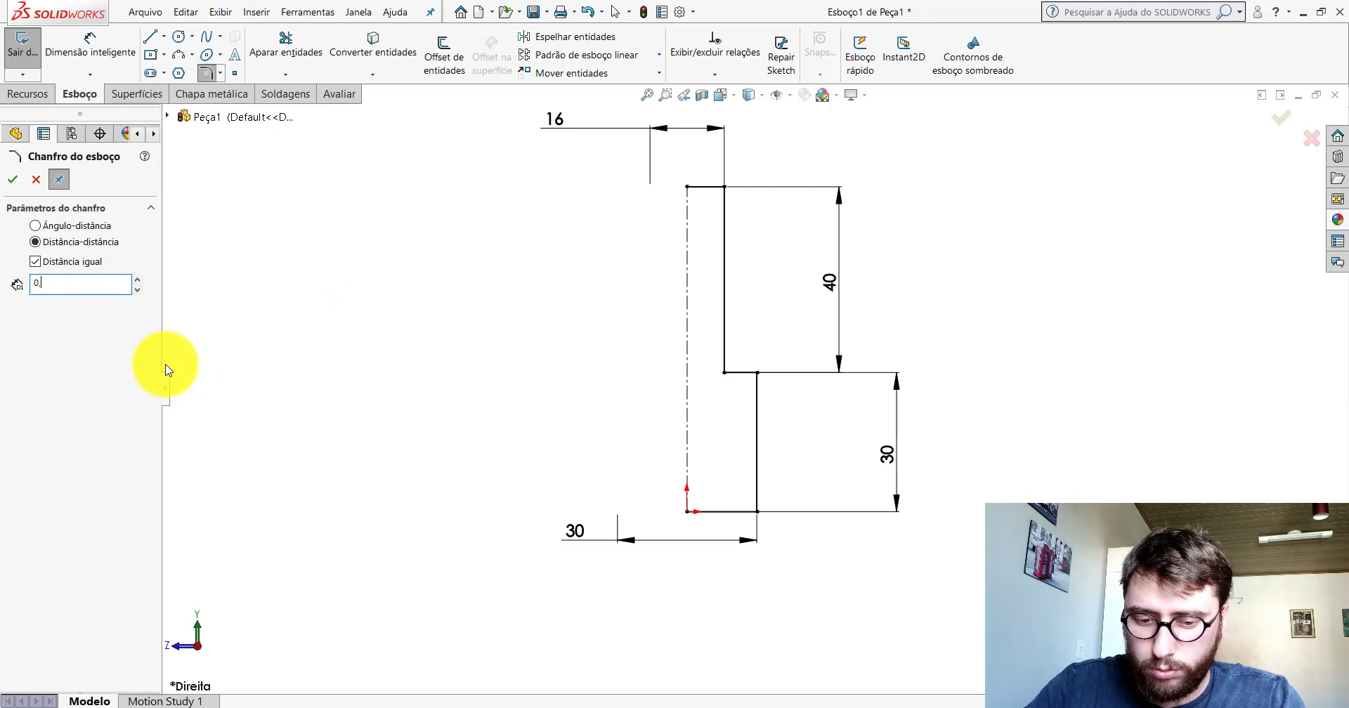
pyautogui.write('50mm')
pyautogui.scroll(-2, 808, 204)
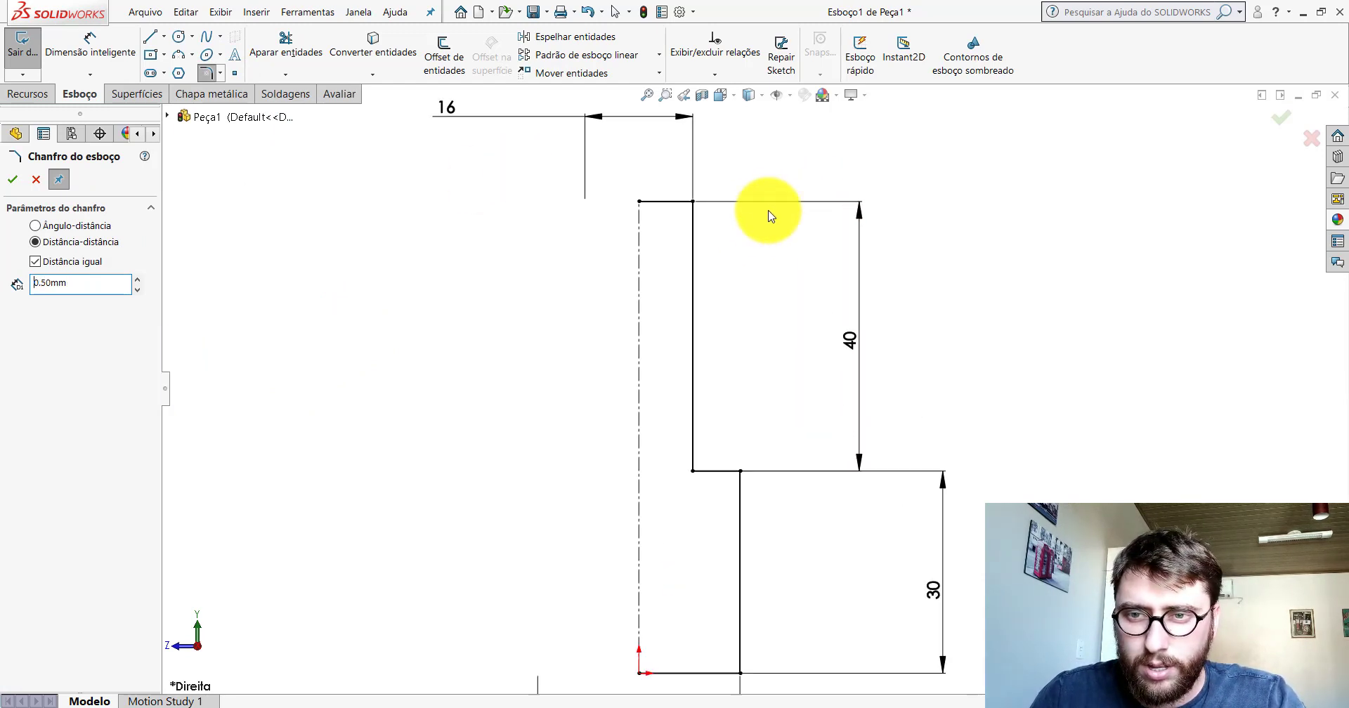
pyautogui.click(693, 202)
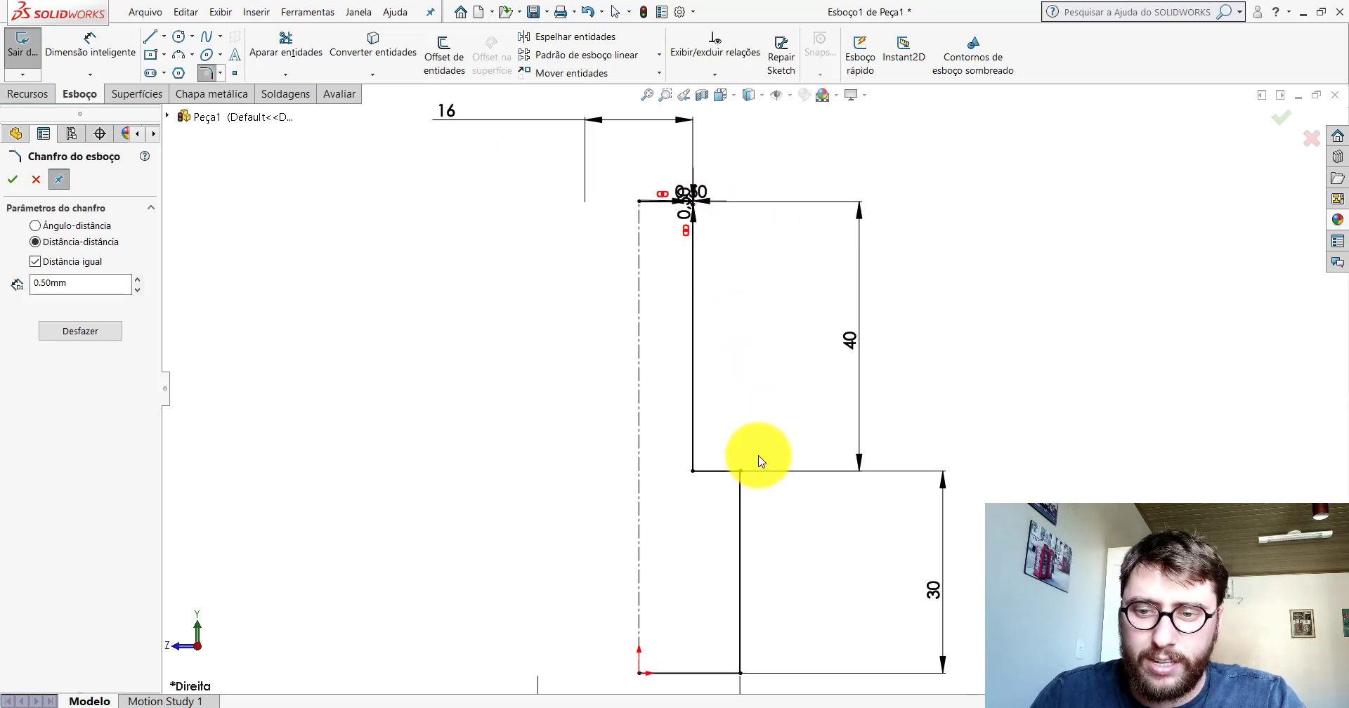
pyautogui.click(741, 469)
pyautogui.scroll(-2, 808, 476)
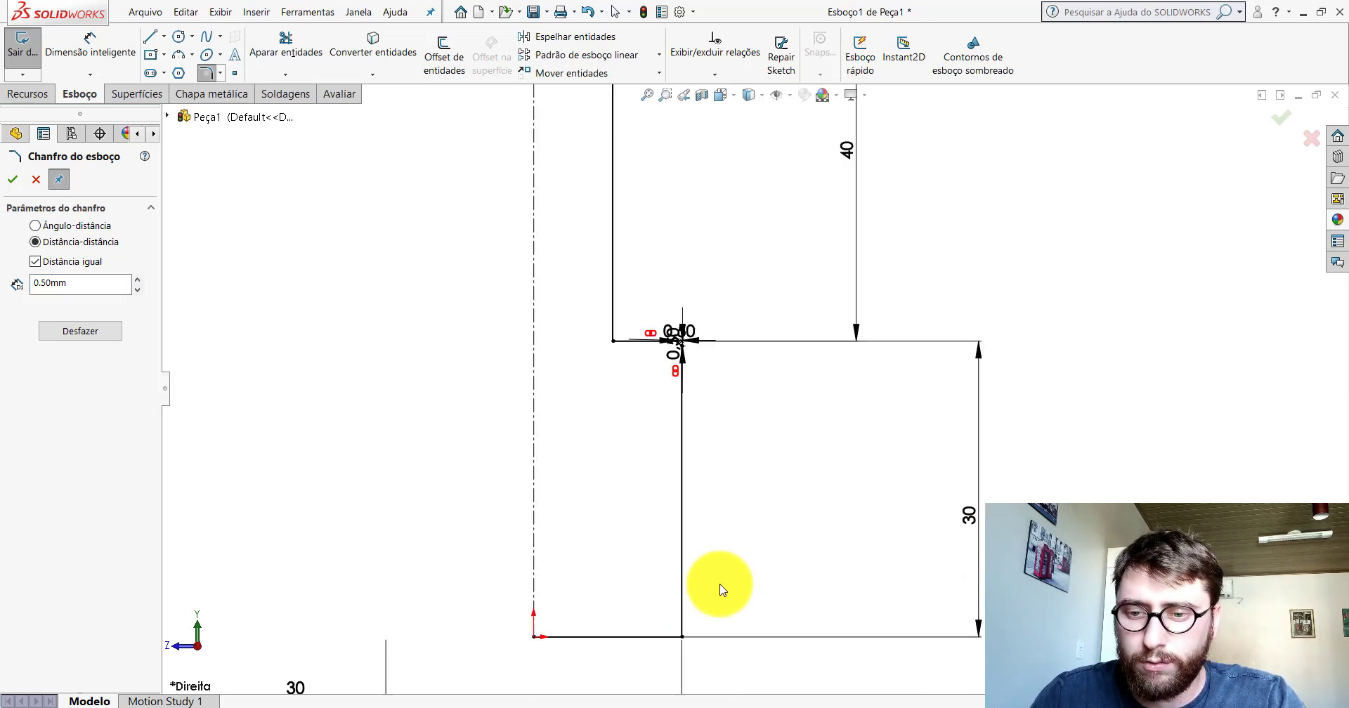
pyautogui.click(680, 638)
pyautogui.scroll(2, 698, 468)
pyautogui.click(12, 179)
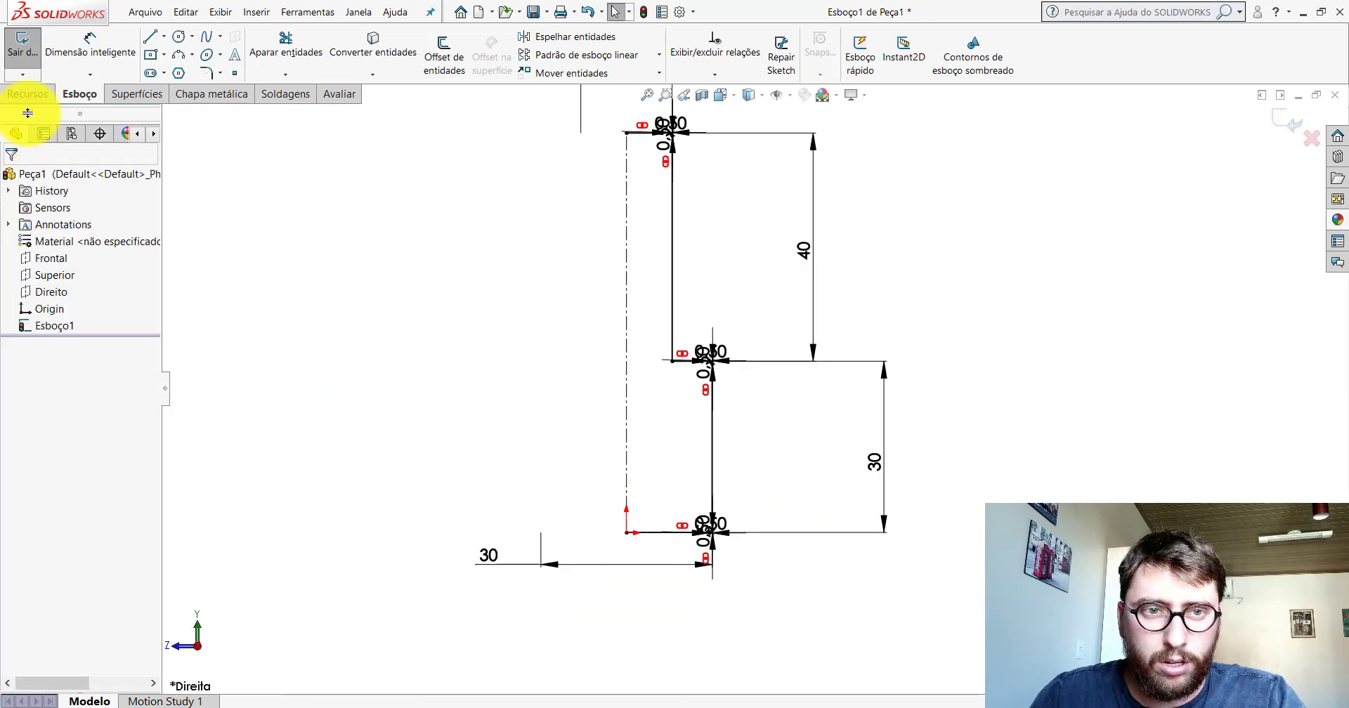
pyautogui.click(29, 94)
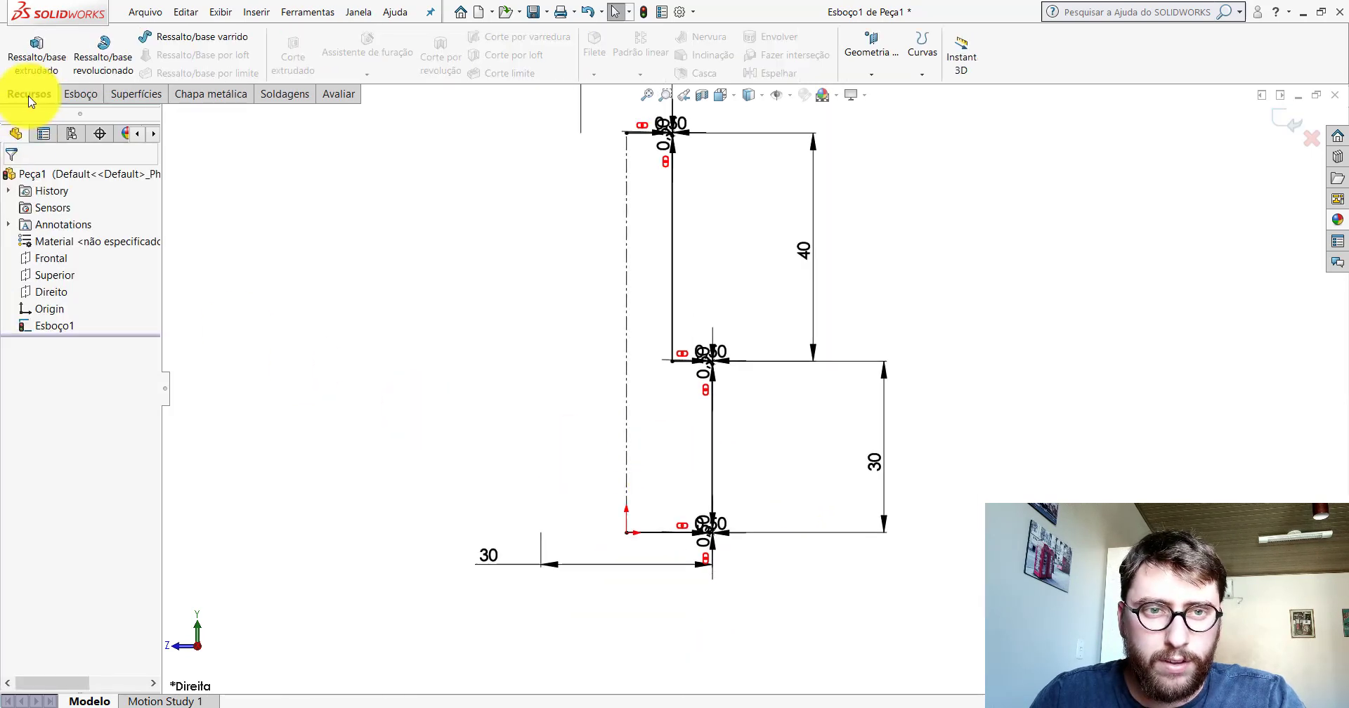
# - Revolve the sketch 360° into a solid stepped shaft, letting the sketch close automatically
pyautogui.click(106, 62)
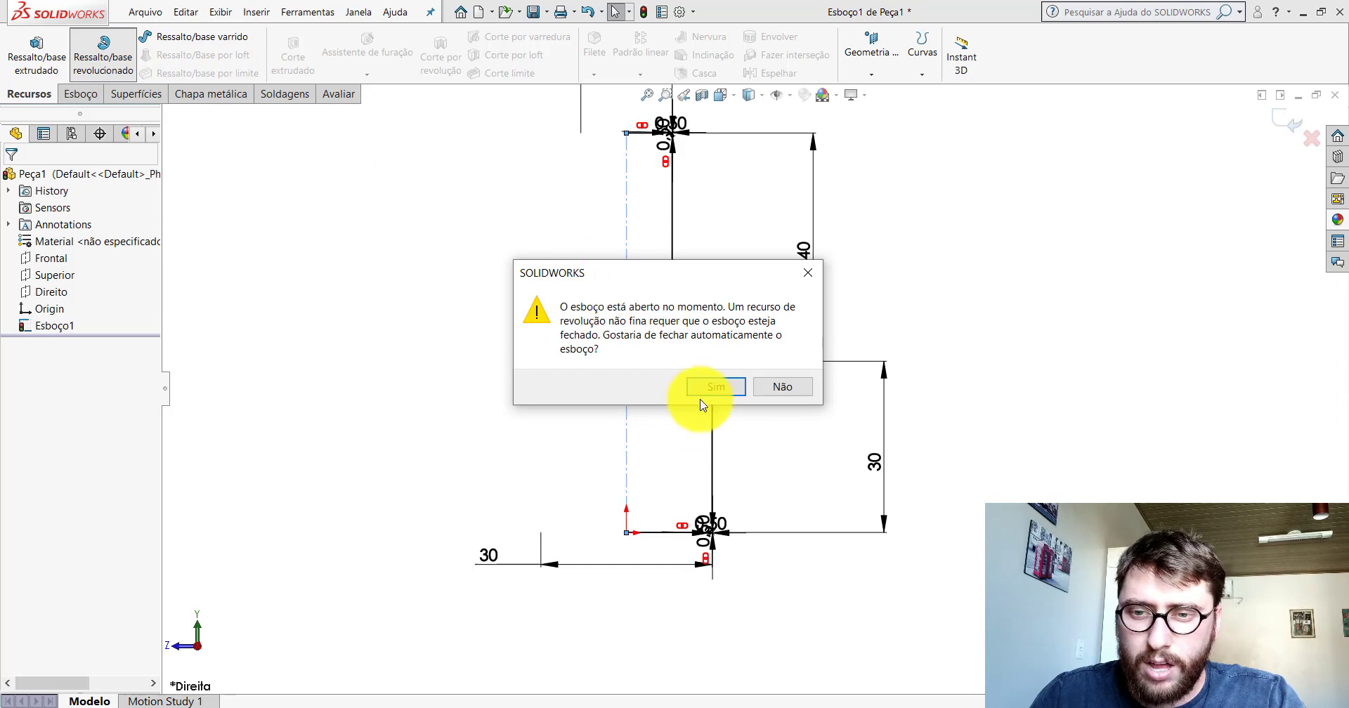
pyautogui.click(710, 387)
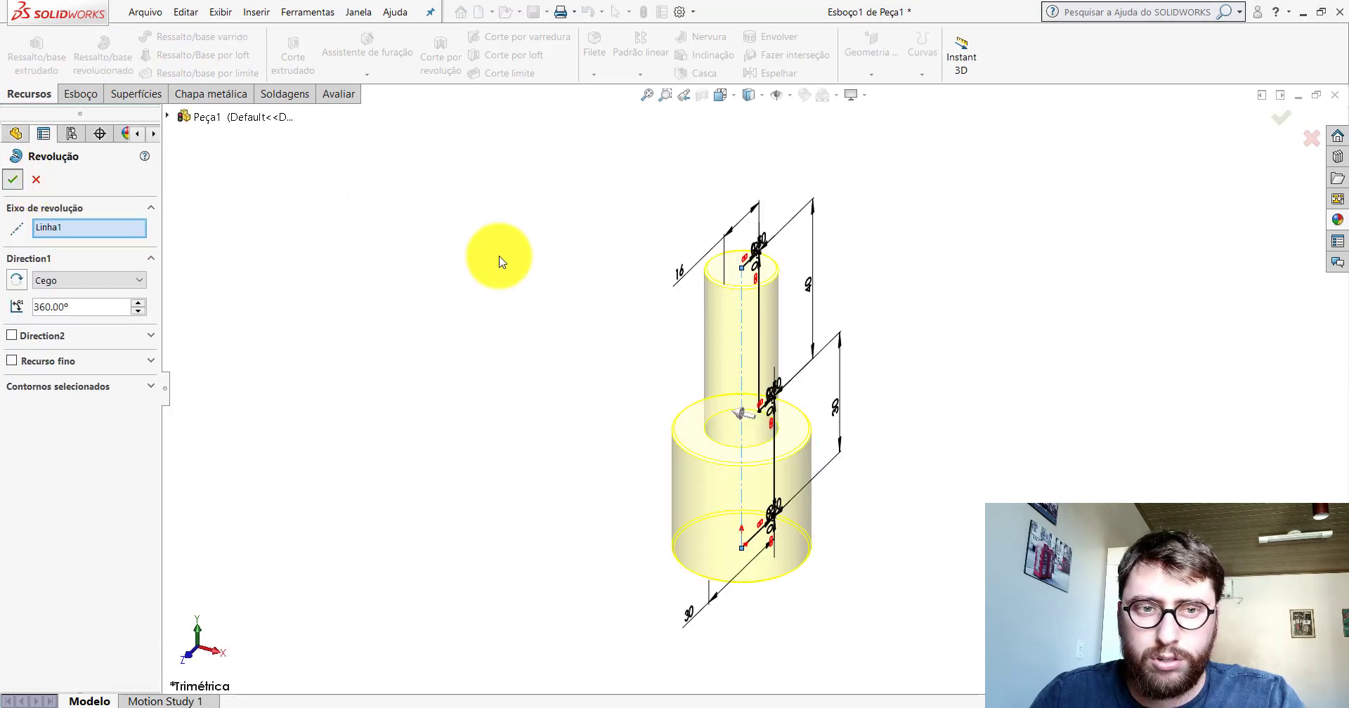
pyautogui.press('Return')
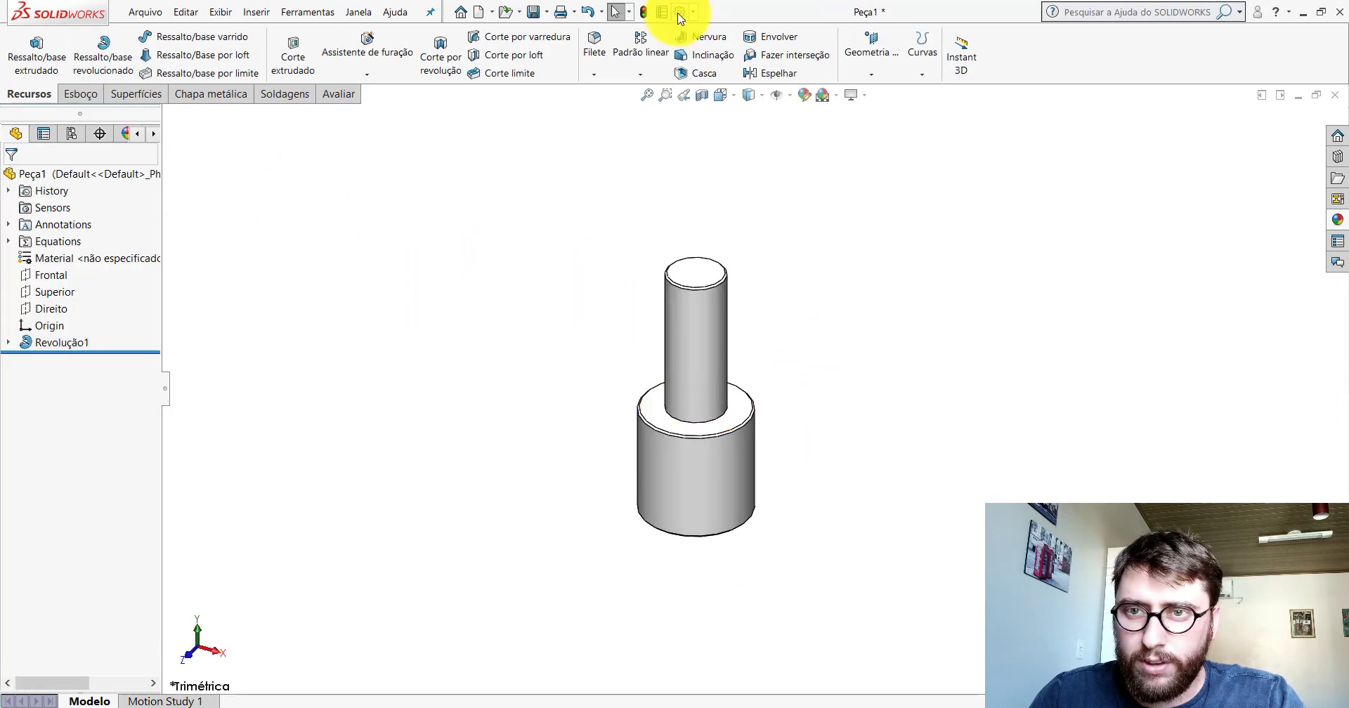
# - Raise the part's shaded image quality to high in Document Properties
pyautogui.click(680, 14)
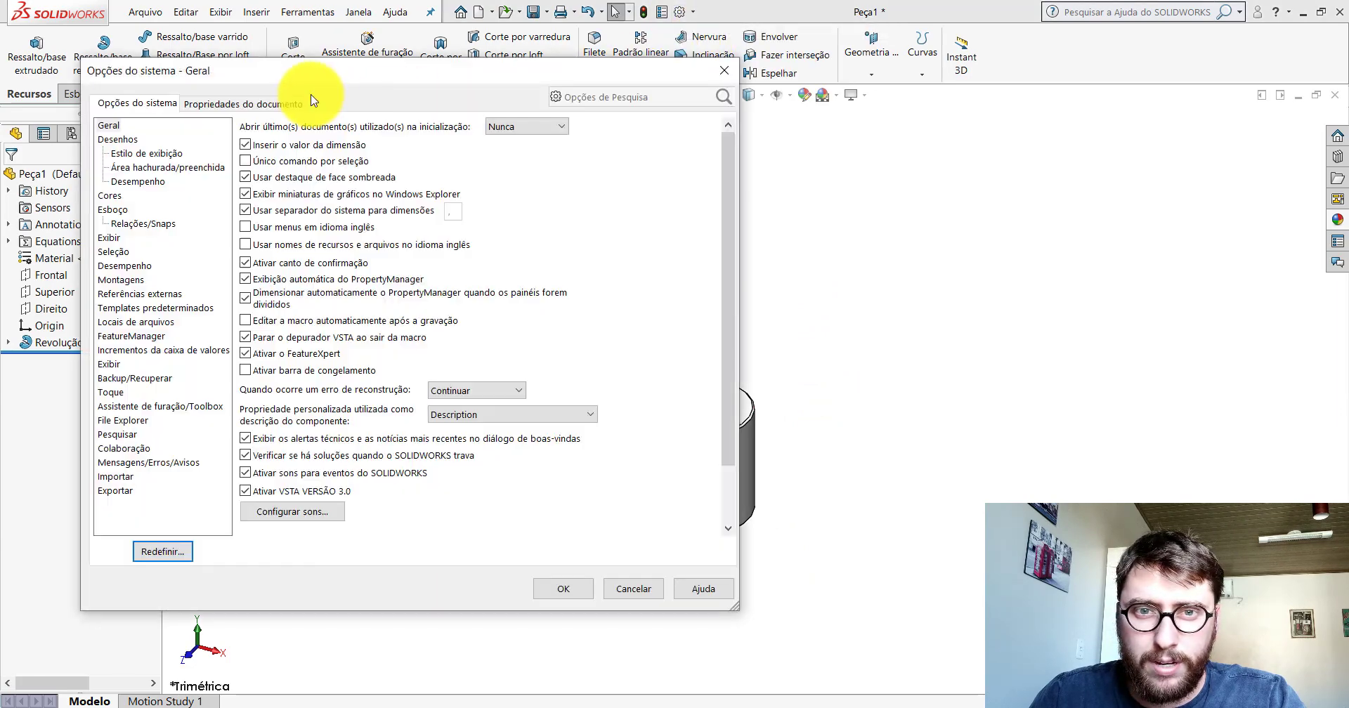
pyautogui.click(309, 103)
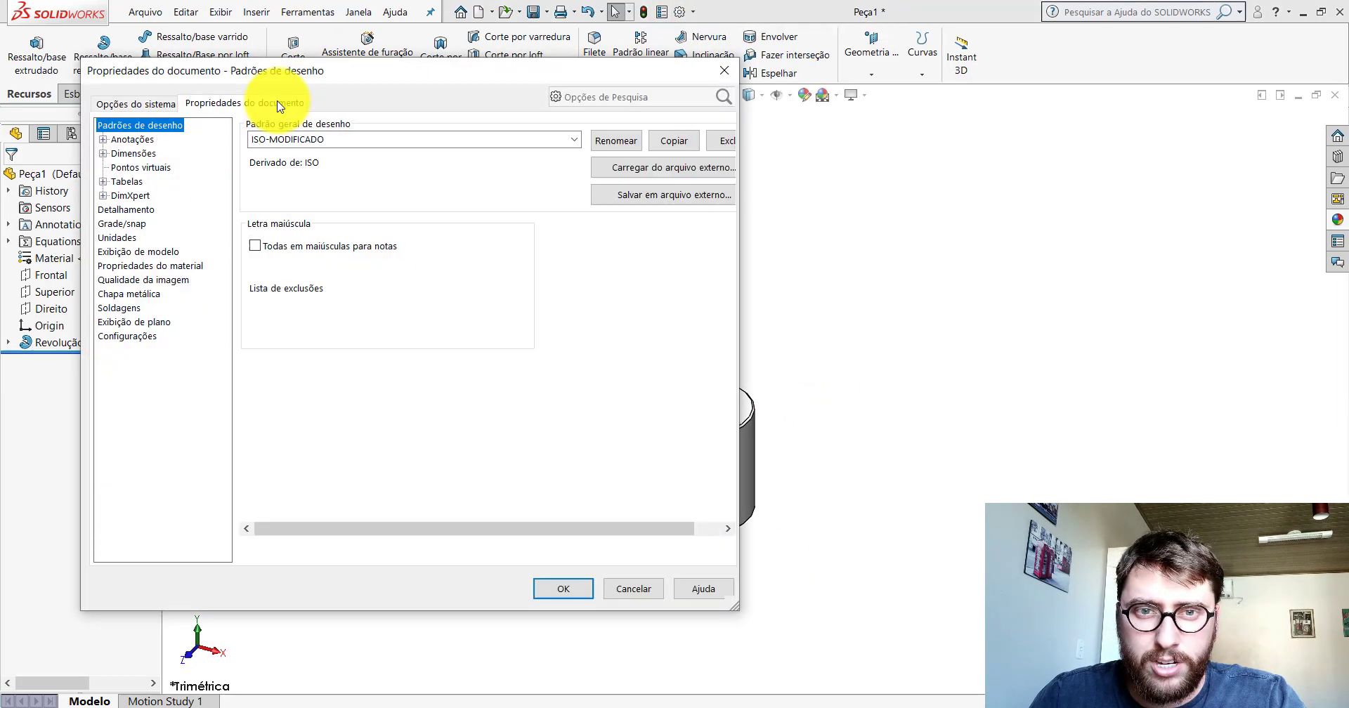
pyautogui.click(138, 281)
pyautogui.moveTo(291, 153); pyautogui.dragTo(597, 162)
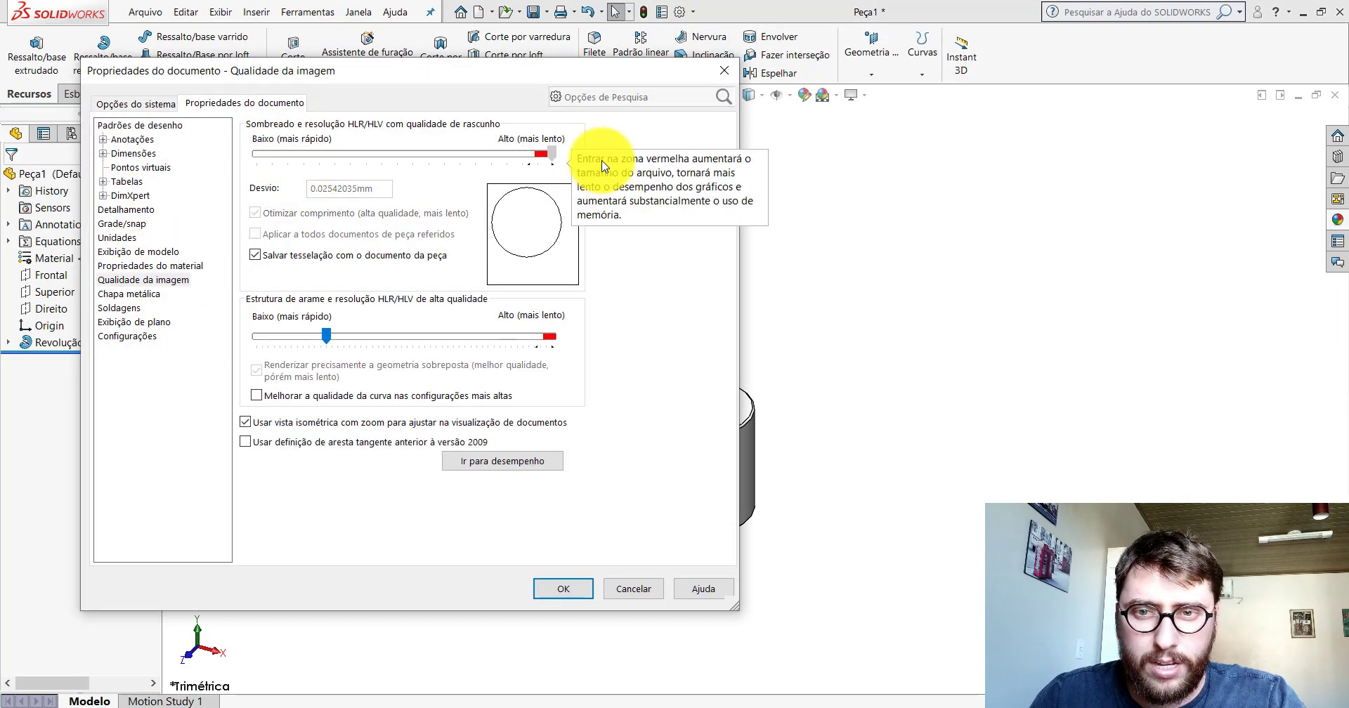
pyautogui.click(563, 589)
# - Colour the whole Peça1 part orange with RGB 255, 102, 0
pyautogui.rightClick(53, 177)
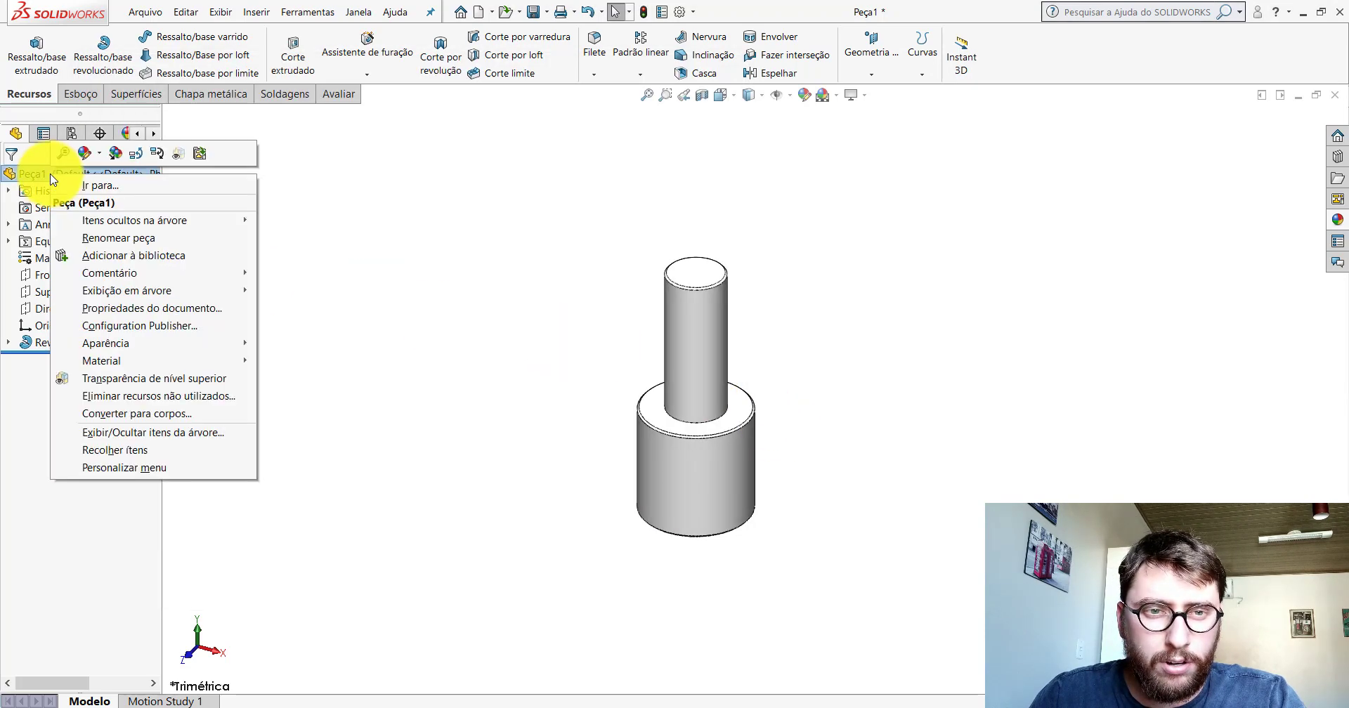
pyautogui.click(206, 396)
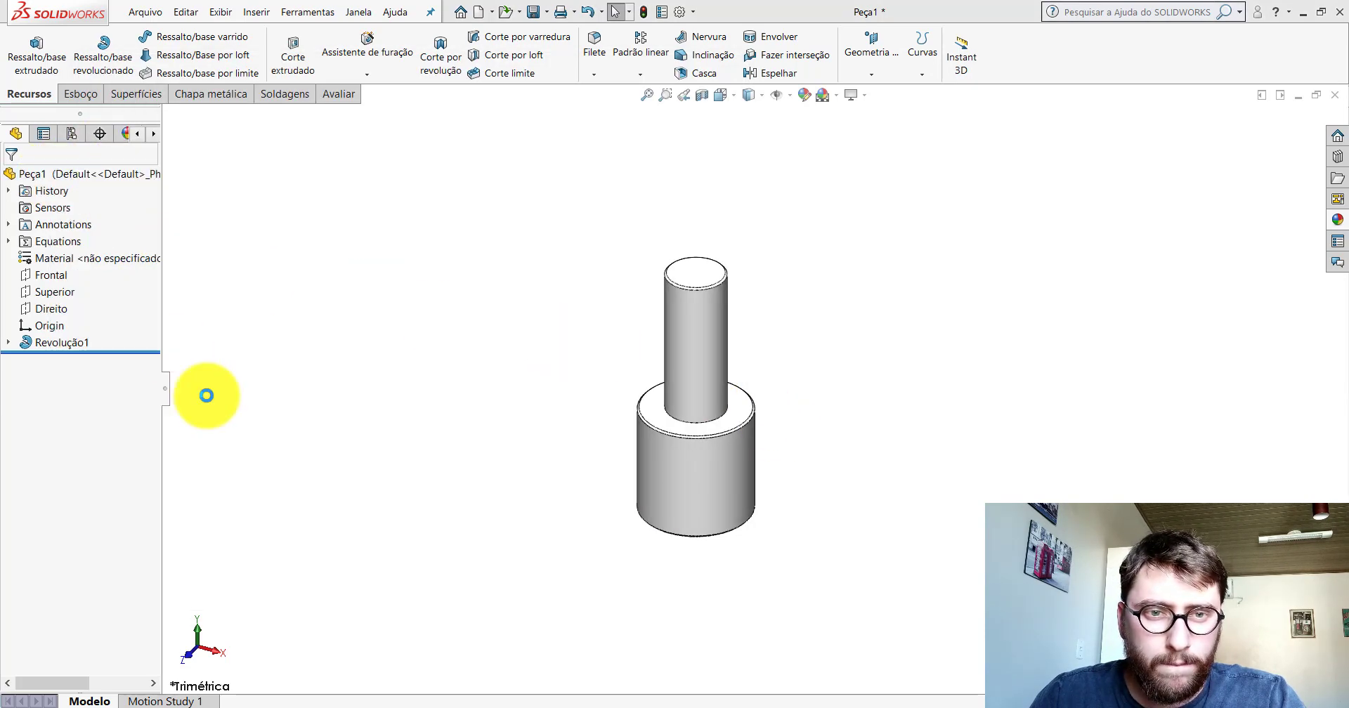
pyautogui.scroll(-5, 150, 428)
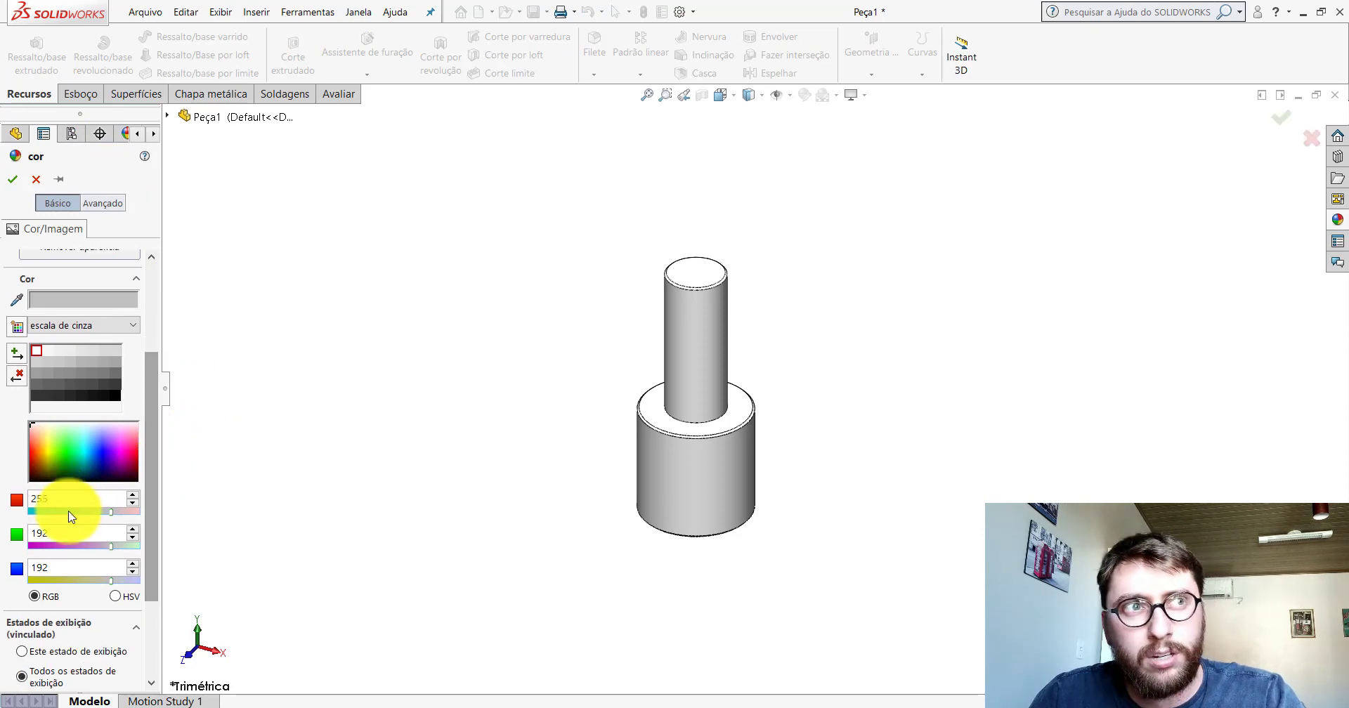
pyautogui.doubleClick(61, 535)
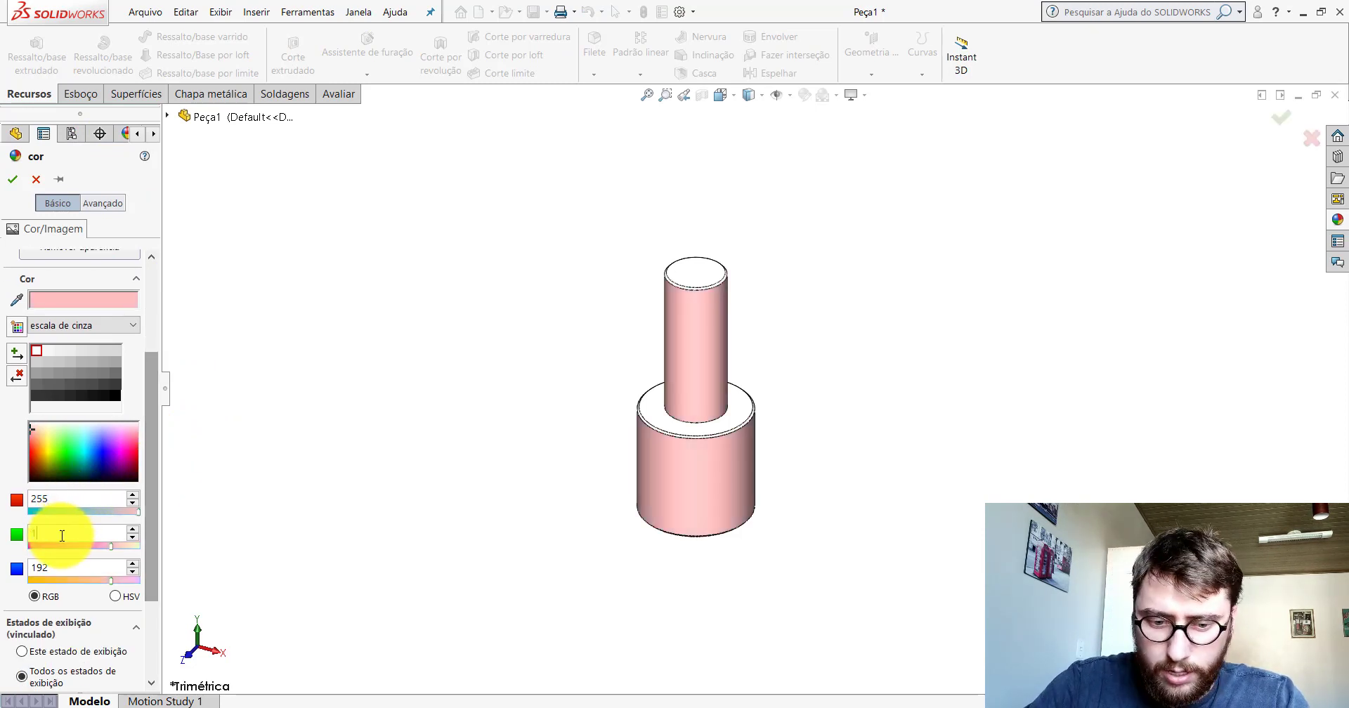
pyautogui.doubleClick(67, 570)
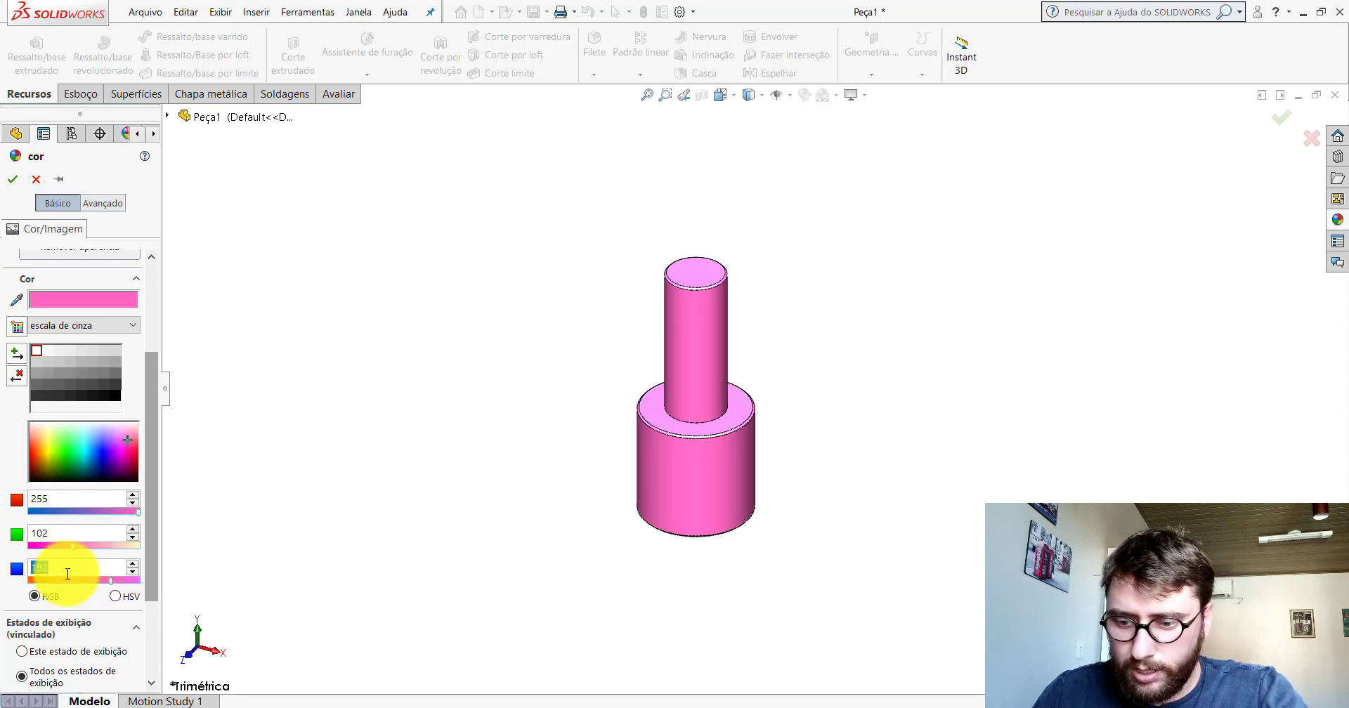
pyautogui.write('0')
pyautogui.click(37, 169)
pyautogui.click(19, 179)
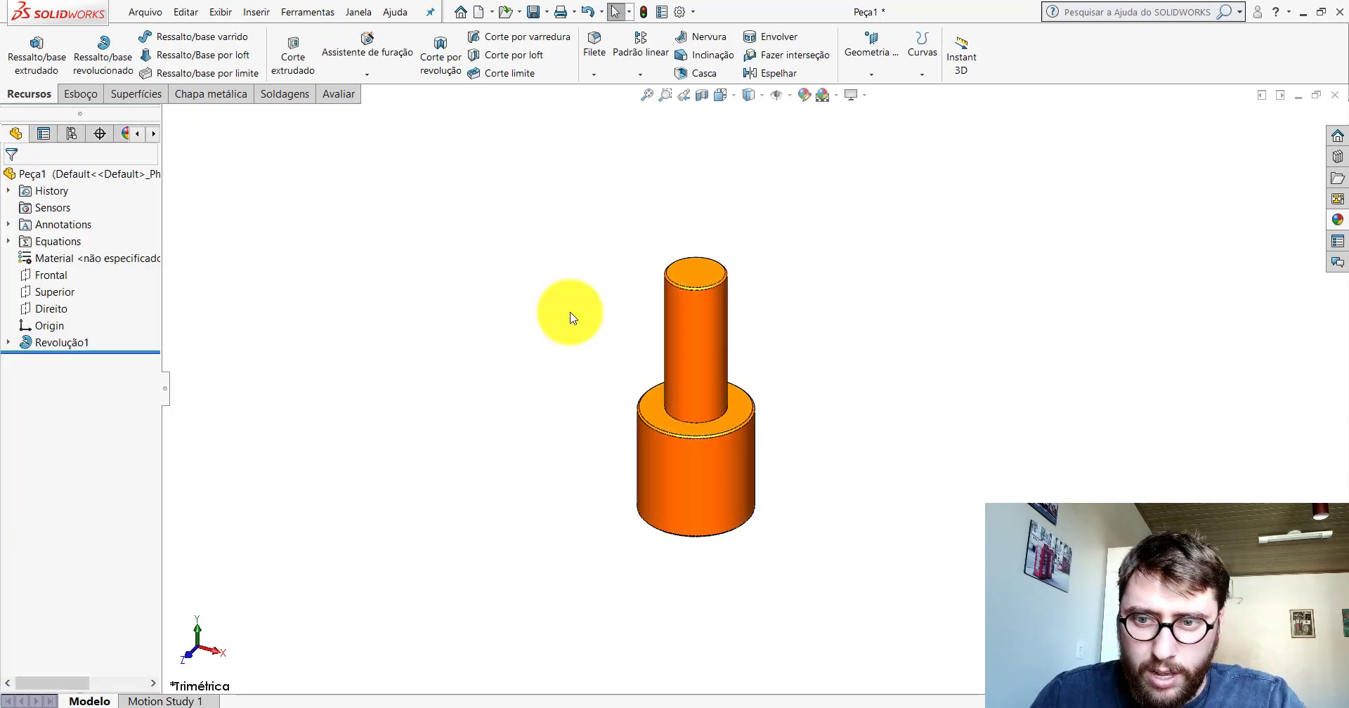
pyautogui.scroll(-2, 733, 331)
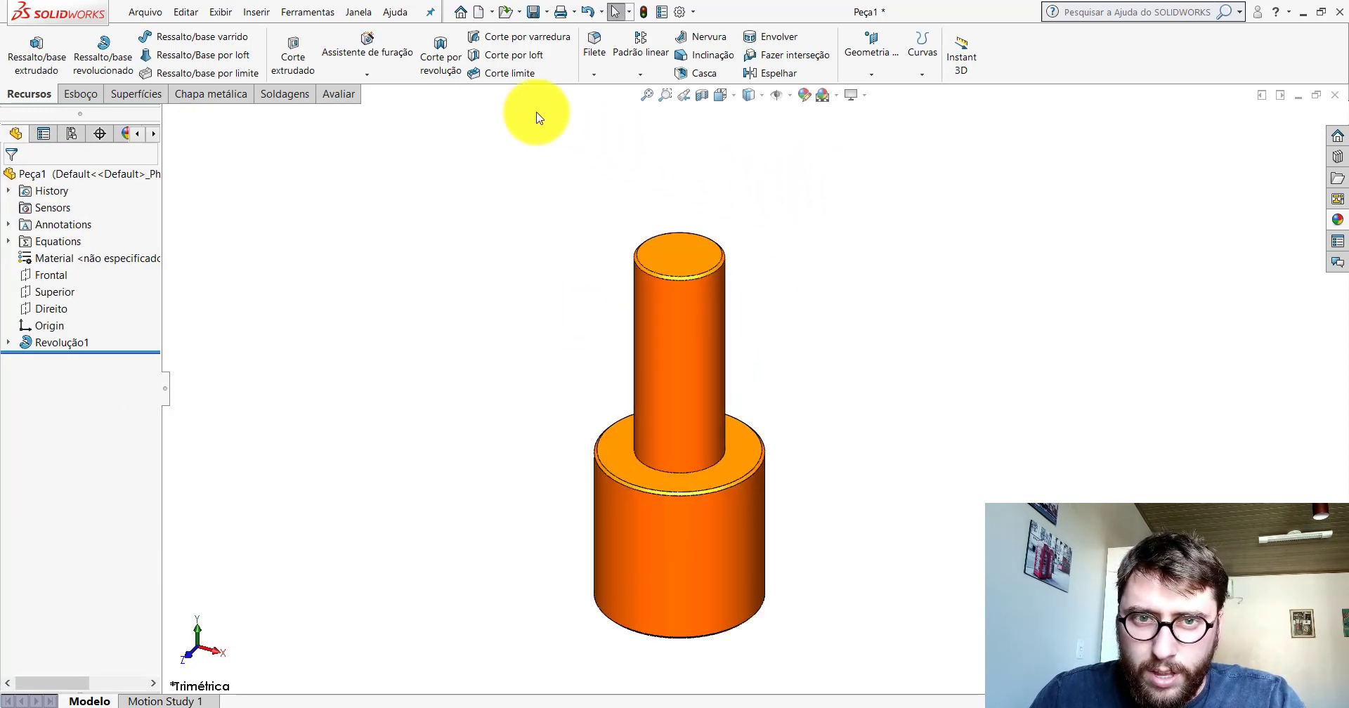
# - Start the Thread feature from the Insert menu and zoom in on the upper cylinder
pyautogui.click(257, 15)
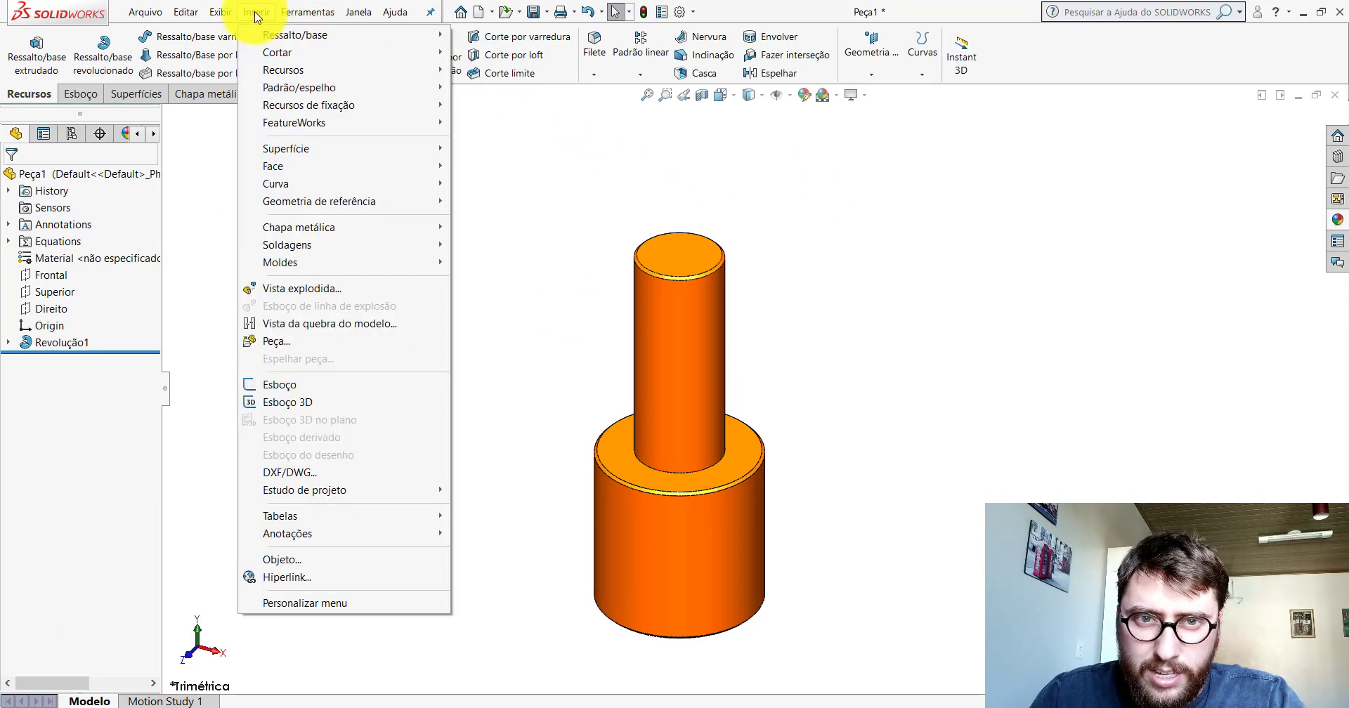
pyautogui.moveTo(282, 70)
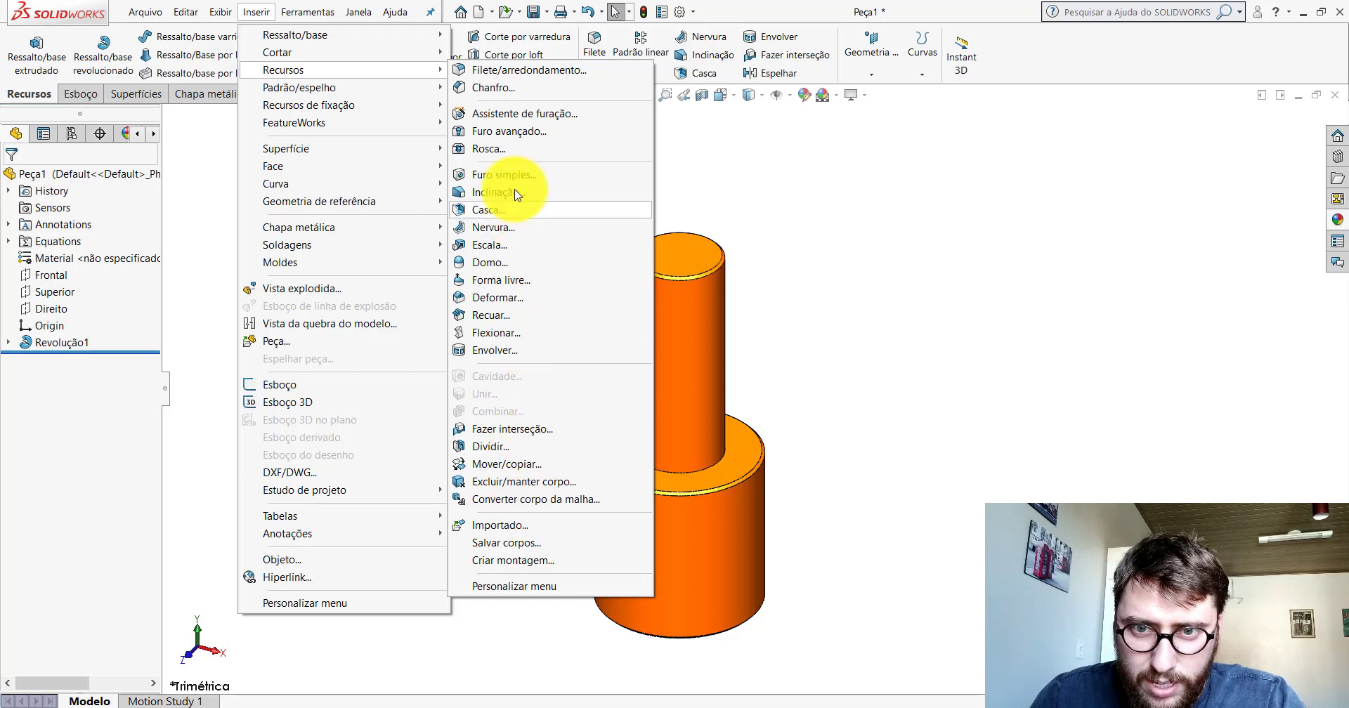
pyautogui.click(494, 152)
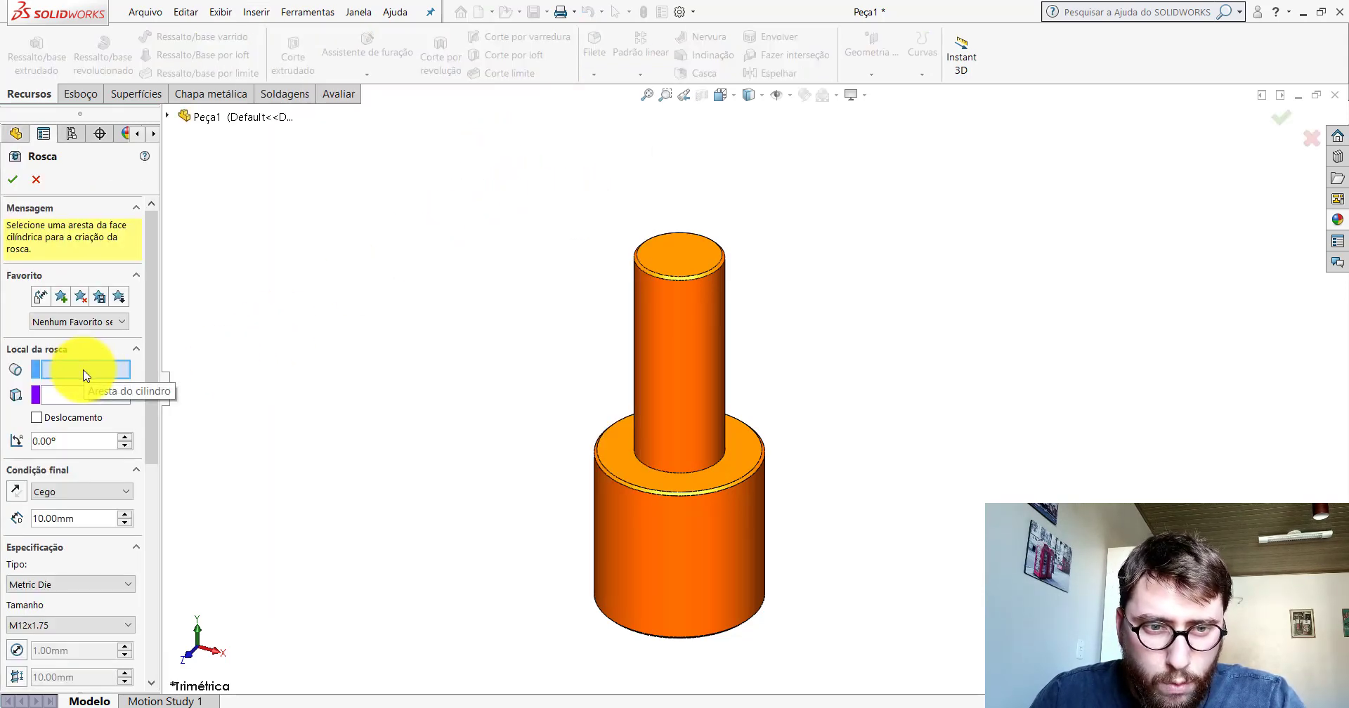
pyautogui.scroll(-3, 699, 315)
pyautogui.scroll(-2, 724, 299)
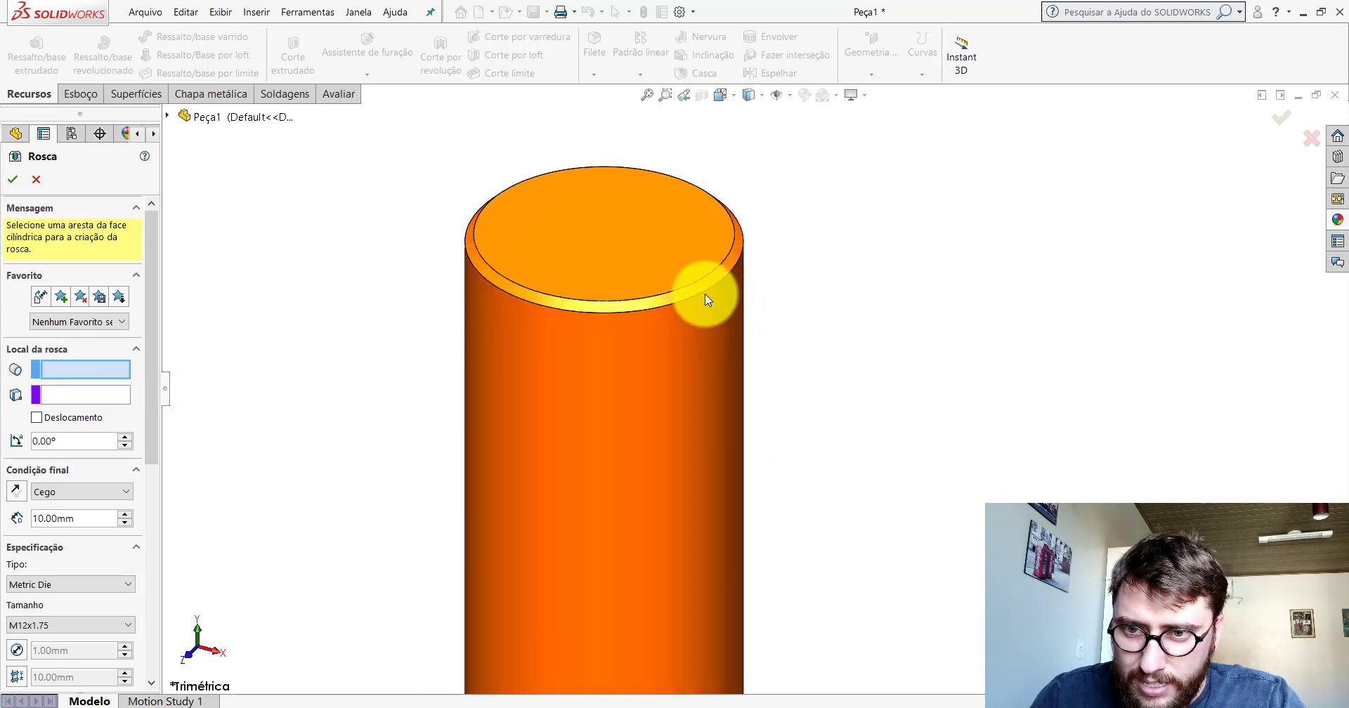
# - Apply a Metric Die M16x2.0 thread to the upper cylinder's top edge
pyautogui.click(702, 292)
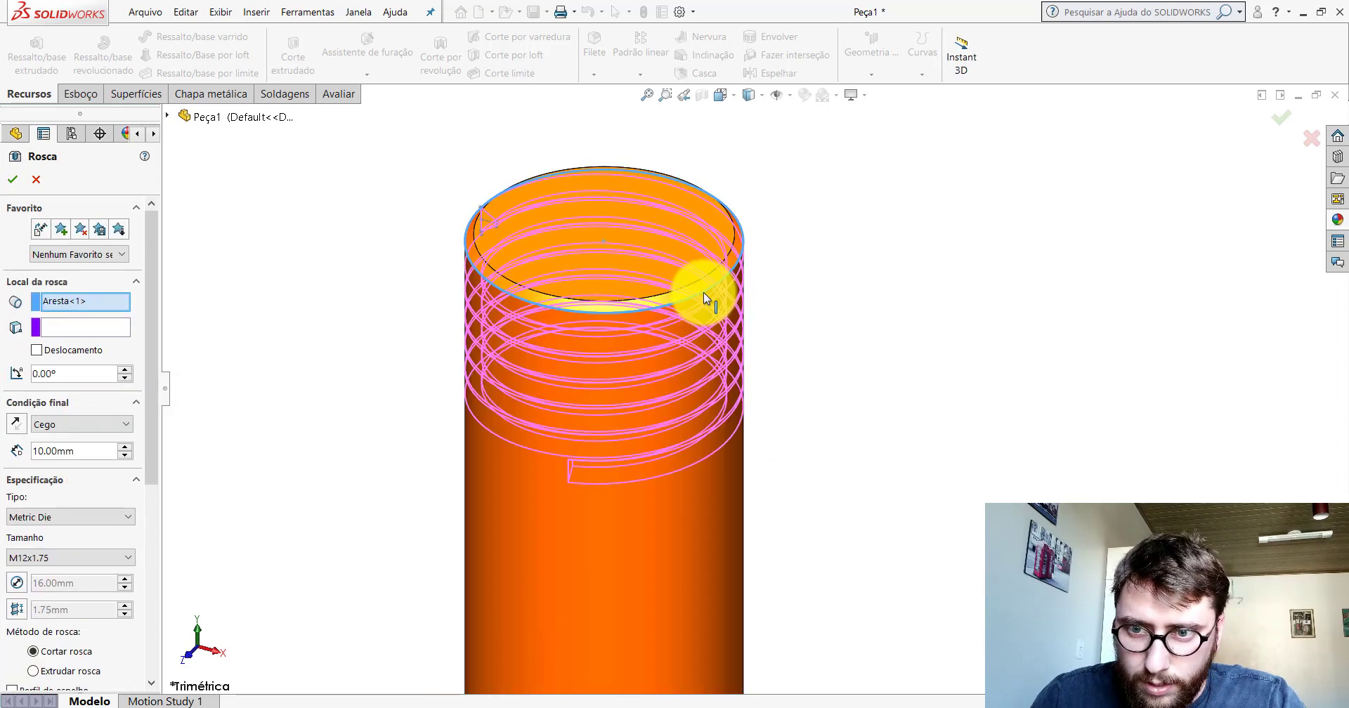
pyautogui.scroll(5, 703, 292)
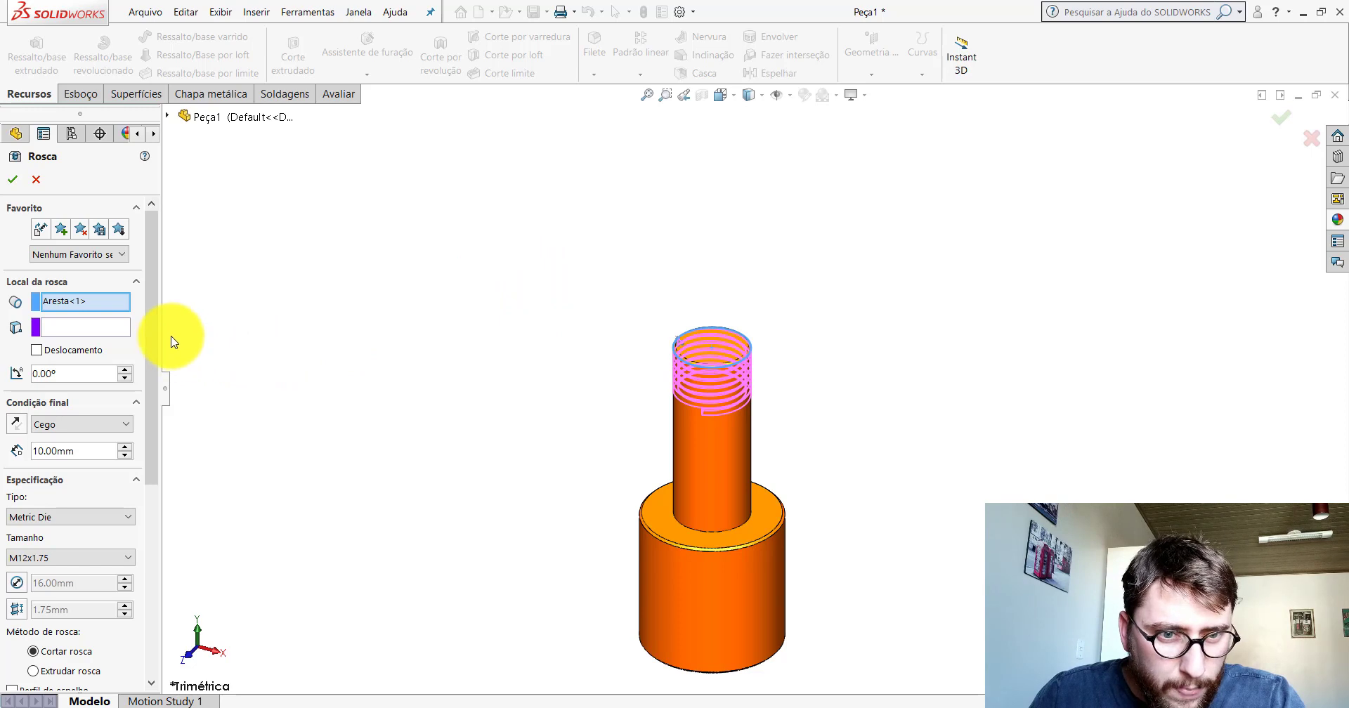
pyautogui.moveTo(155, 333); pyautogui.dragTo(156, 374)
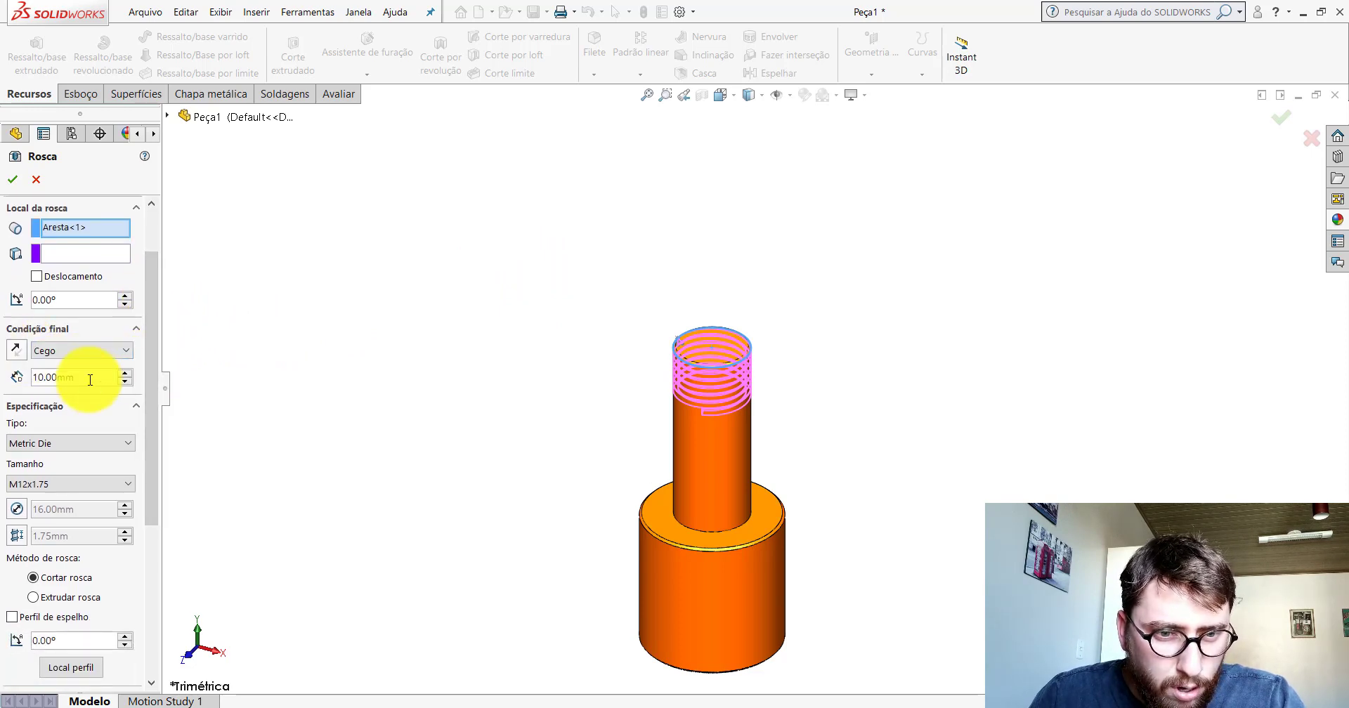
pyautogui.click(53, 448)
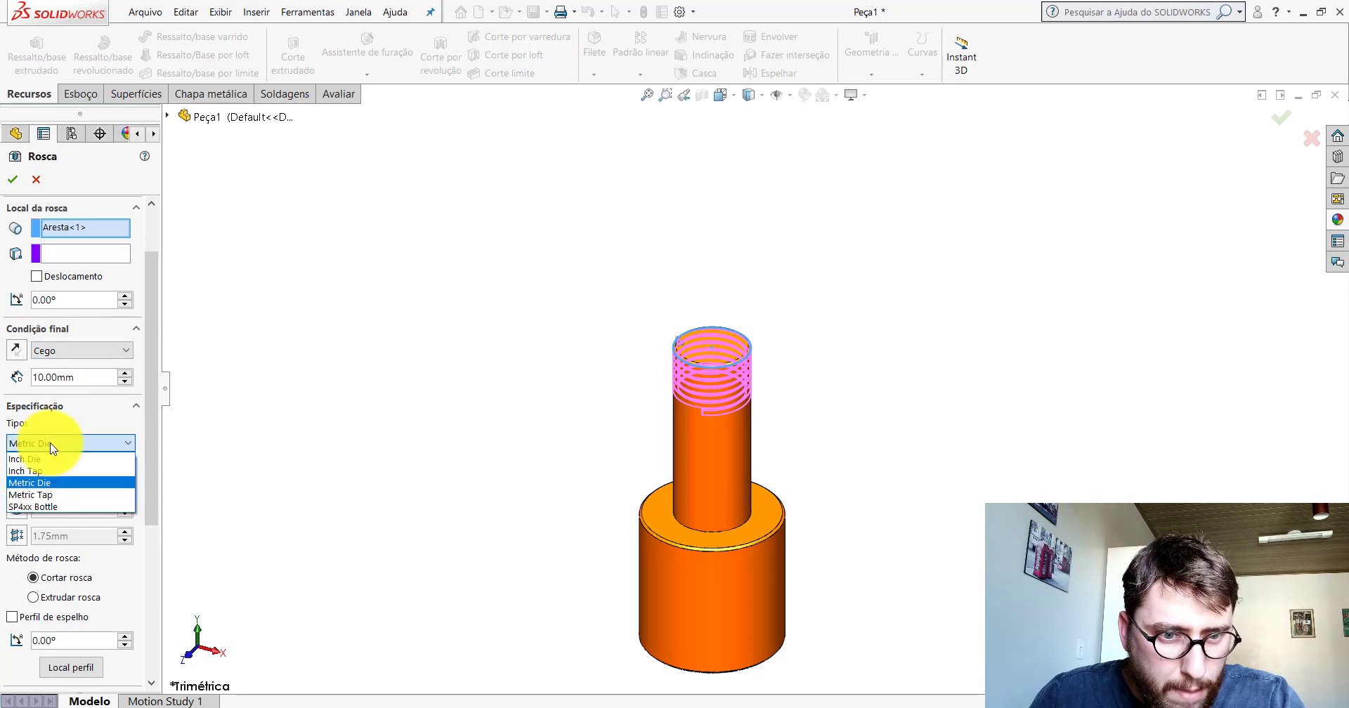
pyautogui.click(45, 483)
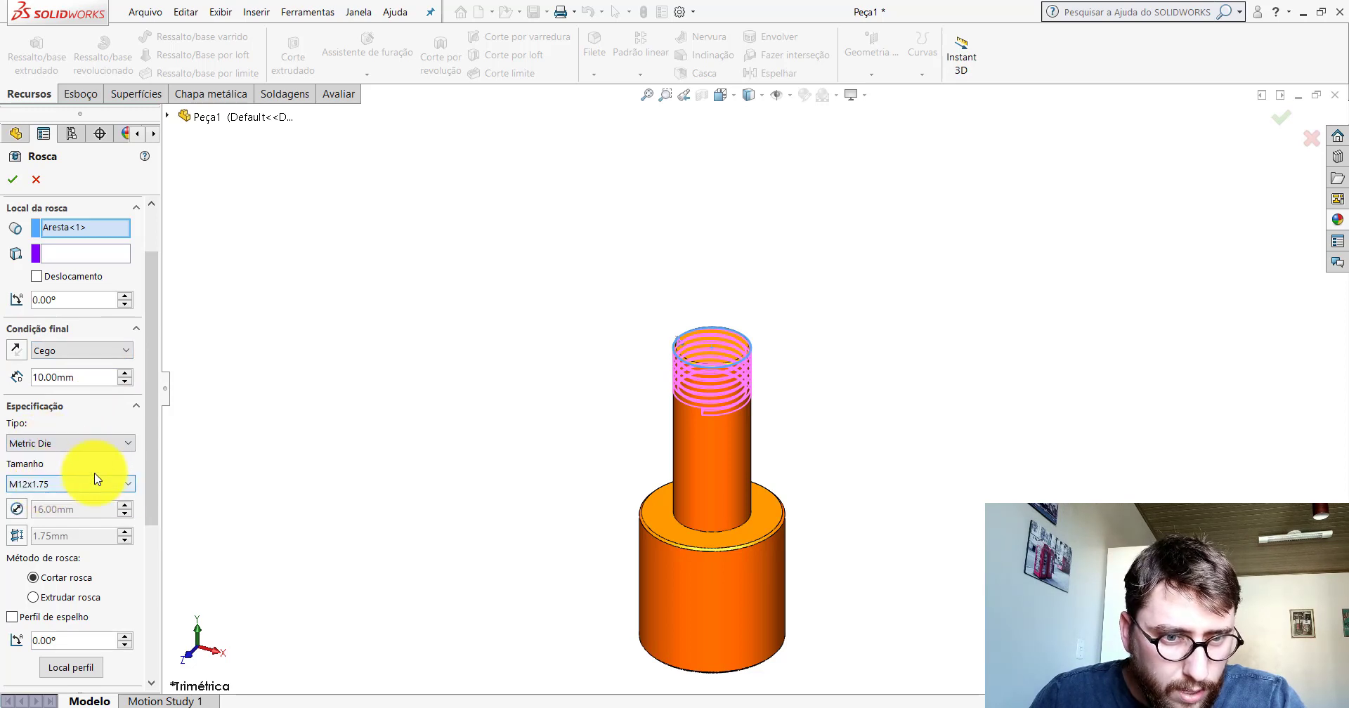
pyautogui.click(49, 485)
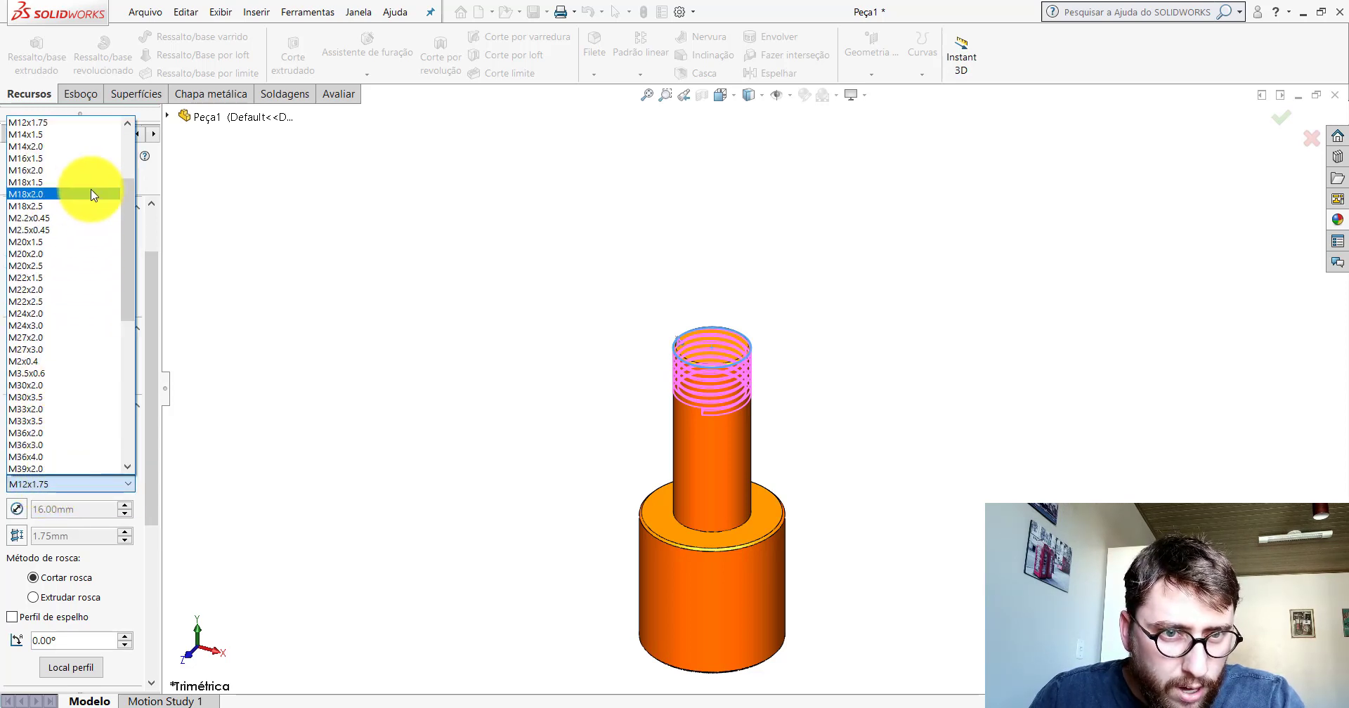
pyautogui.moveTo(129, 204)
pyautogui.mouseDown()
pyautogui.moveTo(132, 216)
pyautogui.moveTo(120, 180)
pyautogui.moveTo(132, 132)
pyautogui.moveTo(142, 188)
pyautogui.mouseUp()
pyautogui.scroll(-2, 137, 190)
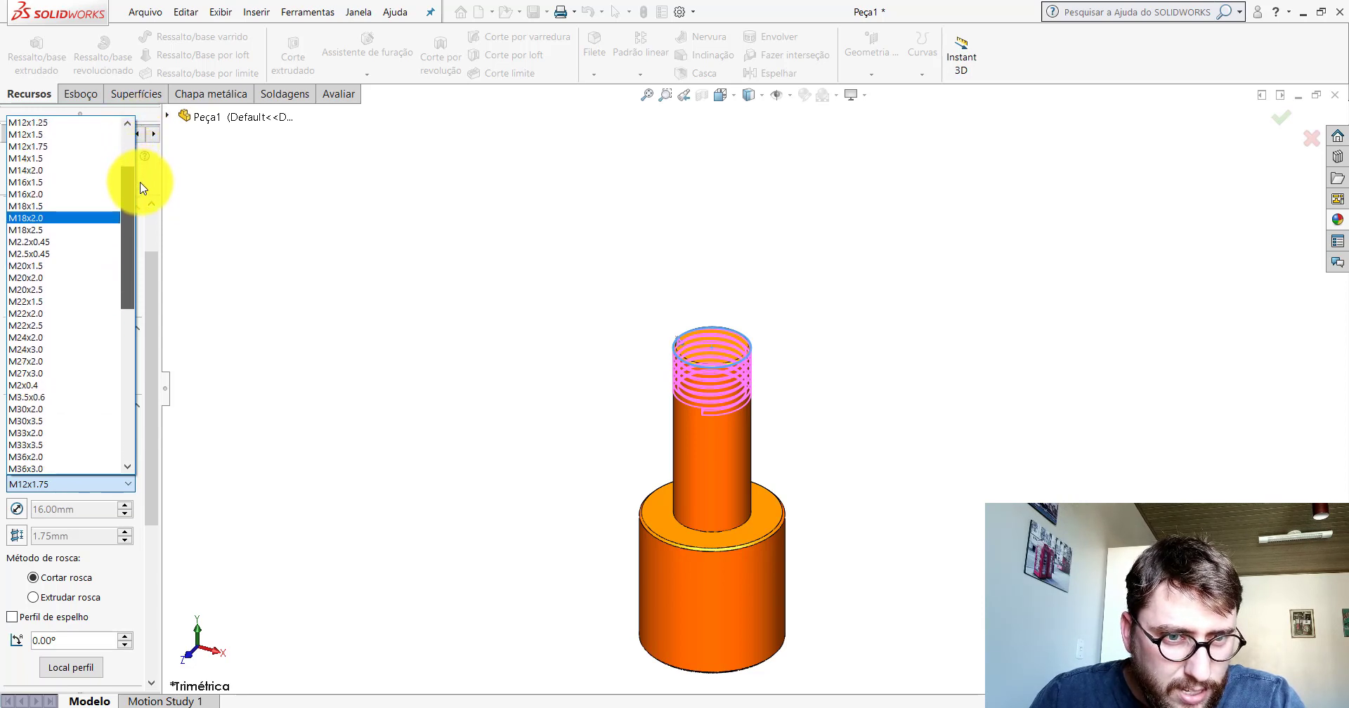
pyautogui.click(28, 194)
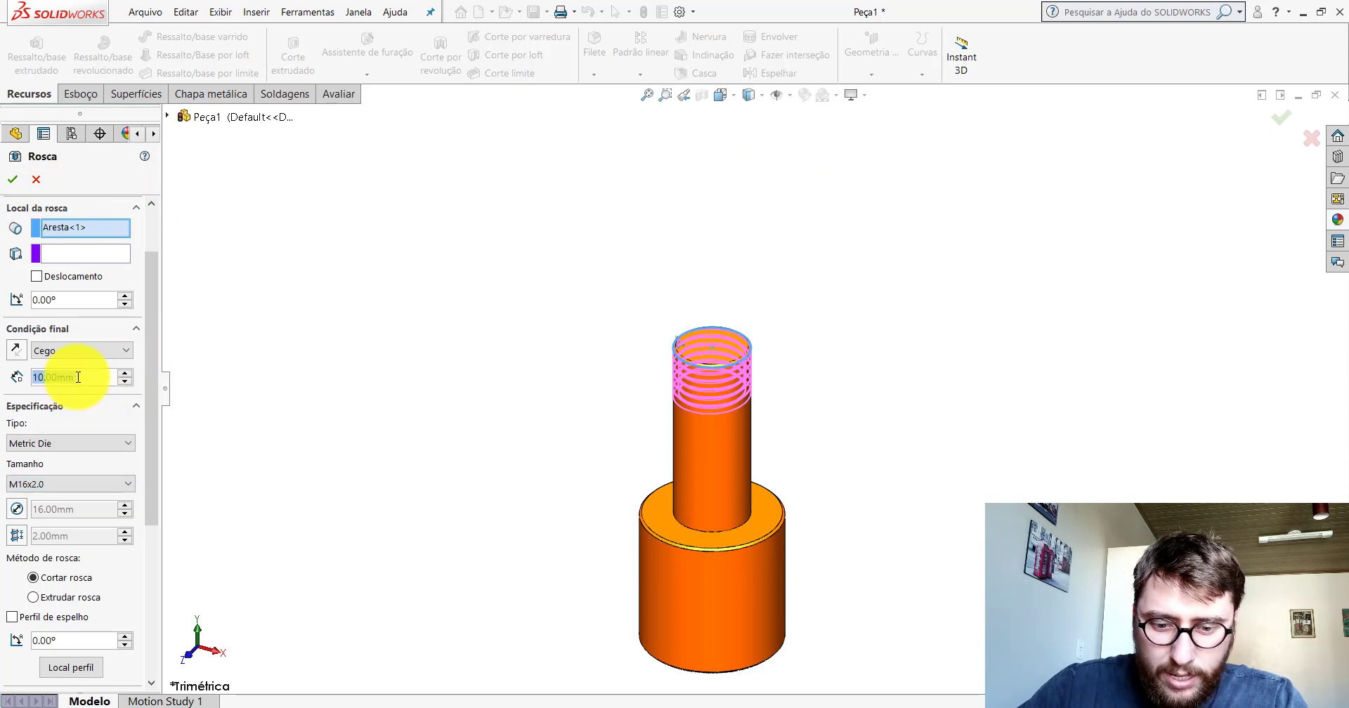
pyautogui.write('30')
# - Set the thread depth to 30 mm and try a reversed 10 mm start offset
pyautogui.press('Return')
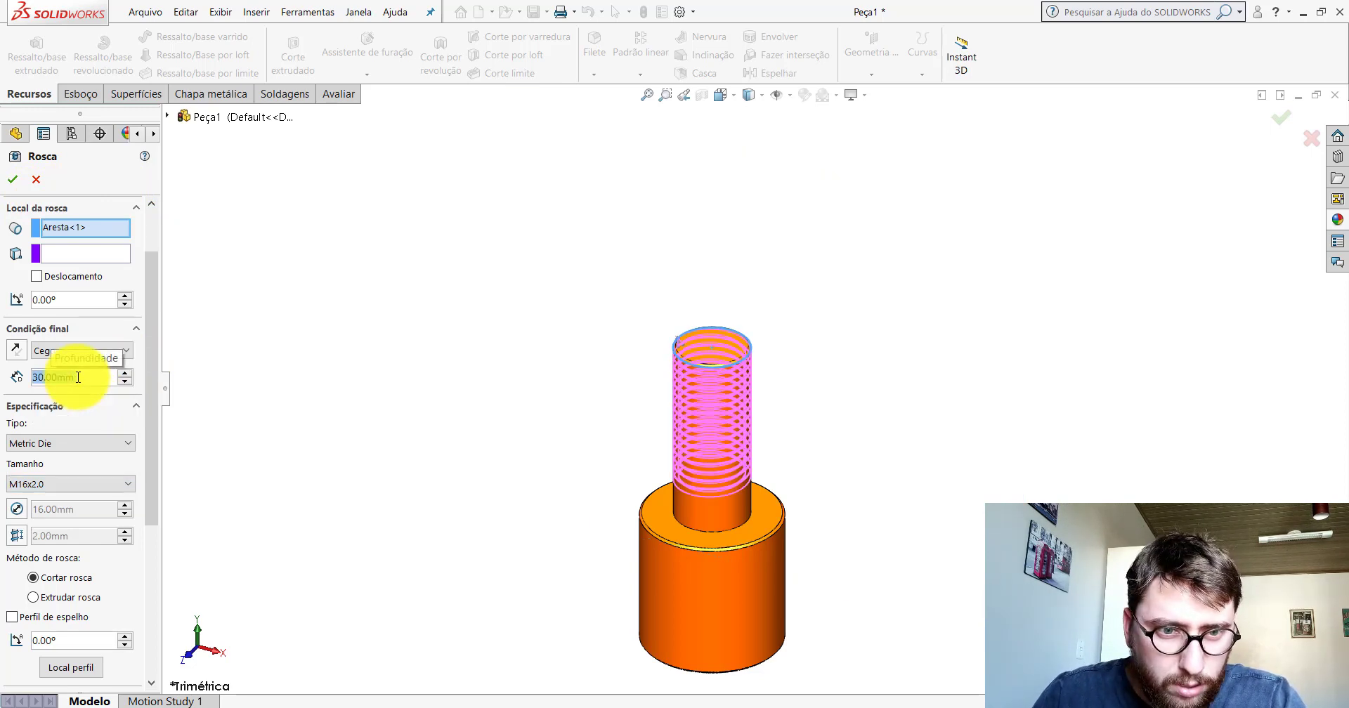
pyautogui.scroll(2, 154, 267)
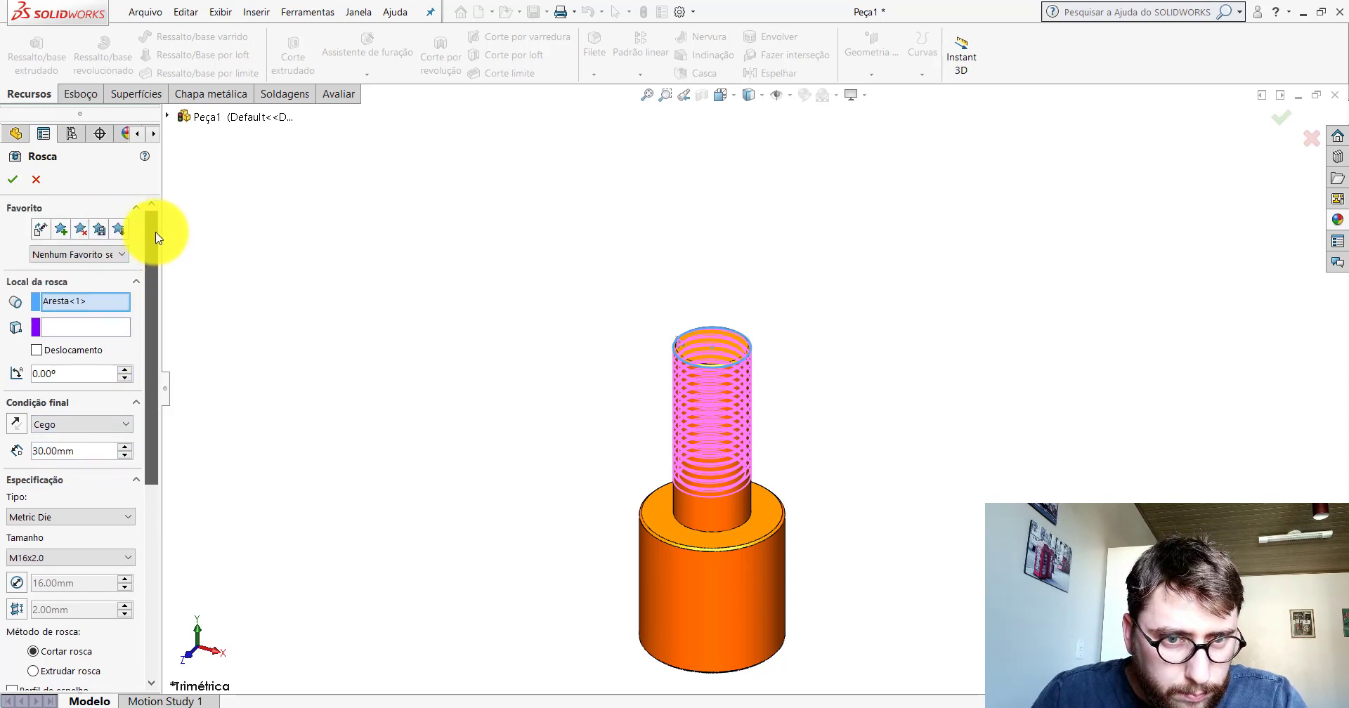
pyautogui.moveTo(156, 265)
pyautogui.mouseDown()
pyautogui.moveTo(155, 321)
pyautogui.moveTo(156, 255)
pyautogui.mouseUp()
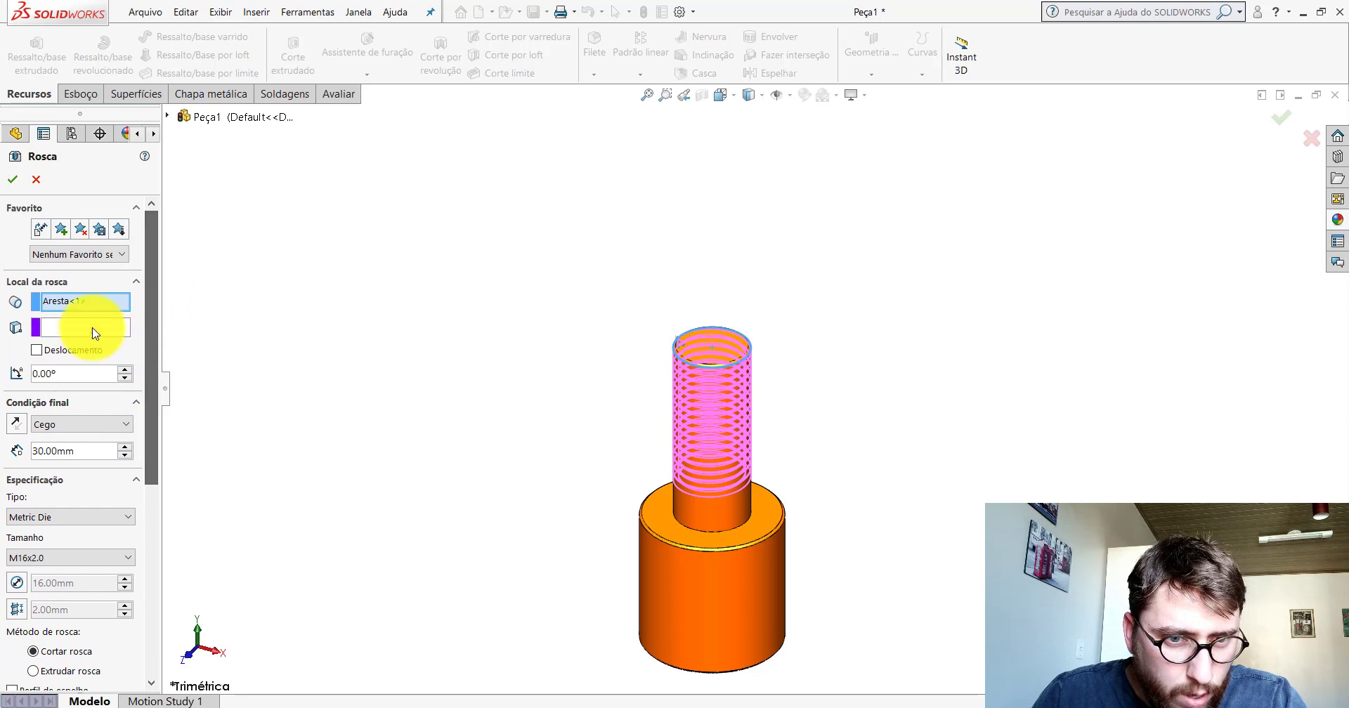
pyautogui.click(37, 351)
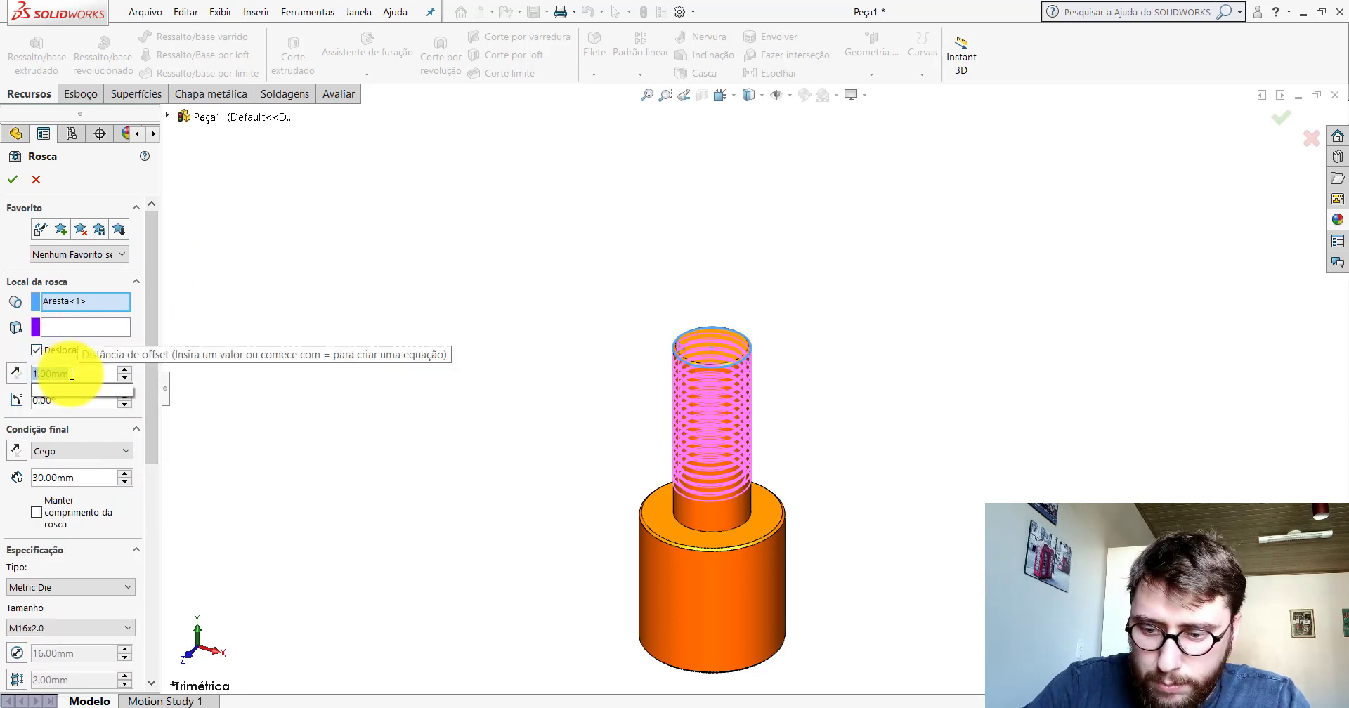
pyautogui.write('10')
pyautogui.press('Return')
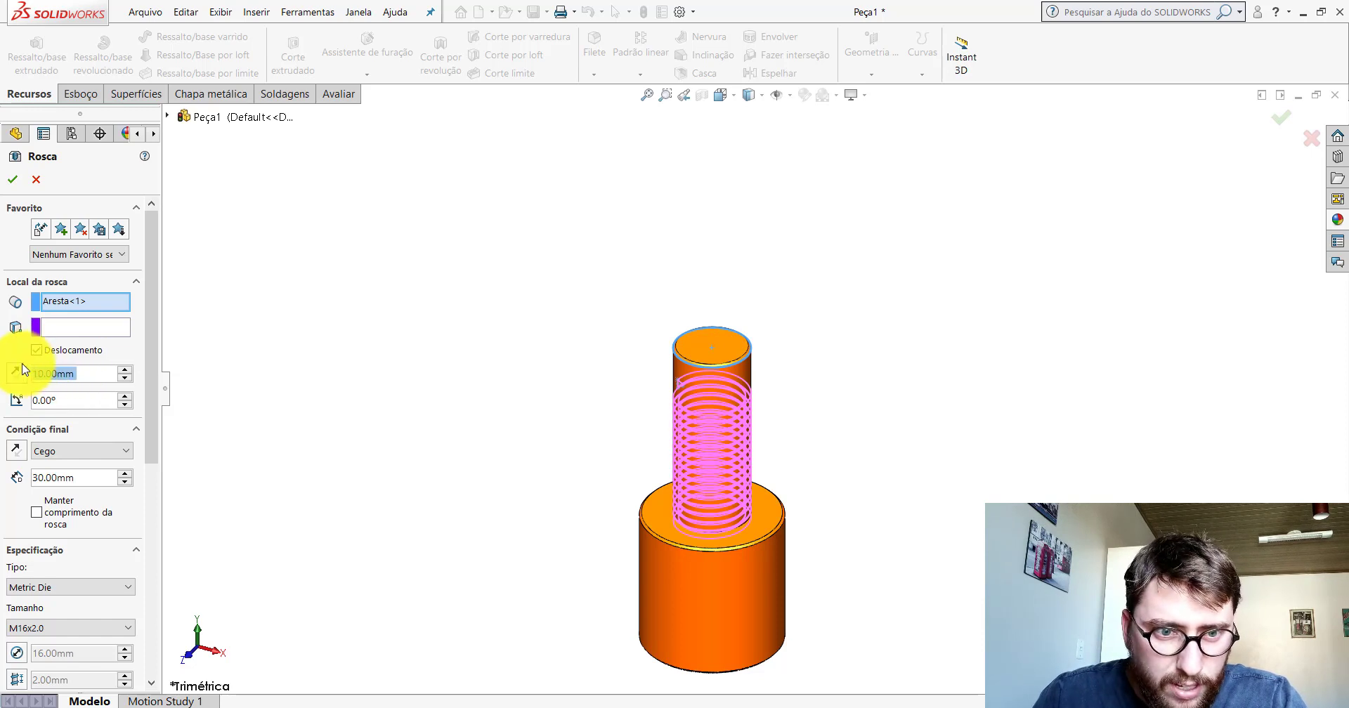
pyautogui.click(19, 372)
# - Set the thread offset back to 0 and accept it as Rosca1
pyautogui.scroll(-3, 768, 355)
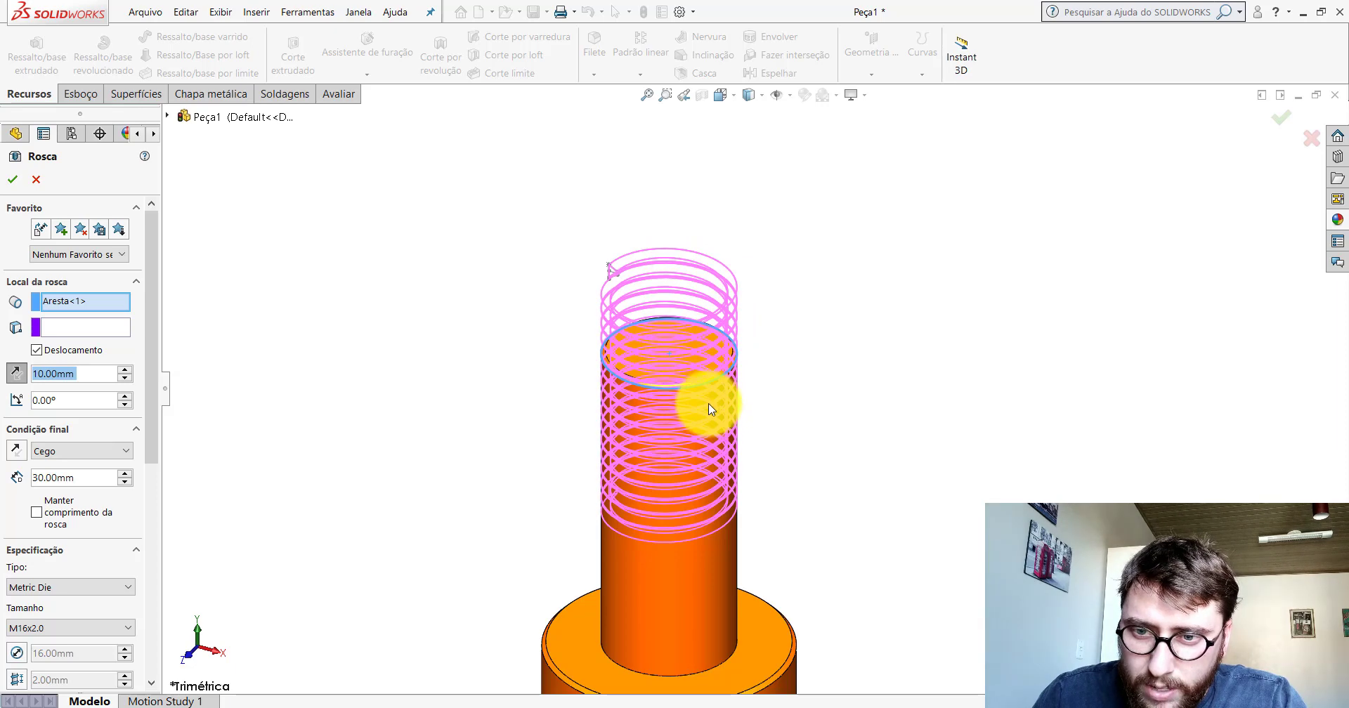
pyautogui.scroll(-3, 703, 400)
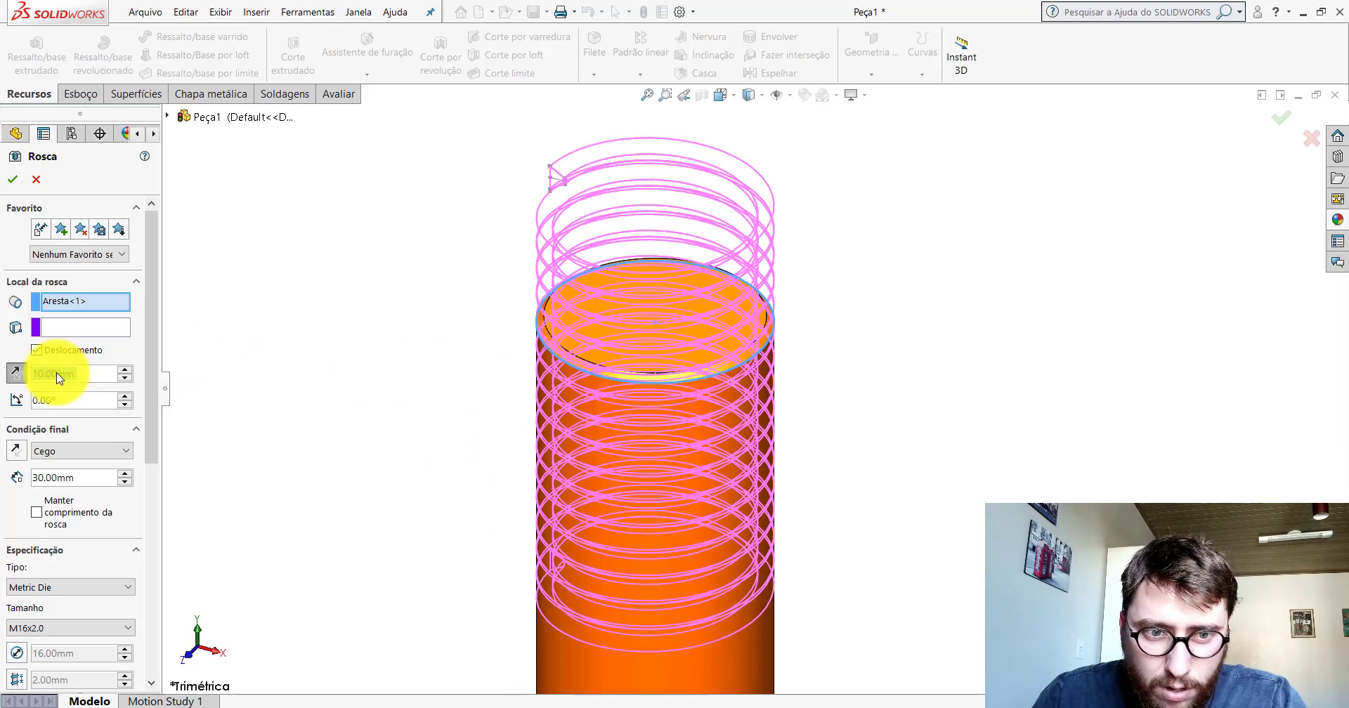
pyautogui.write('0')
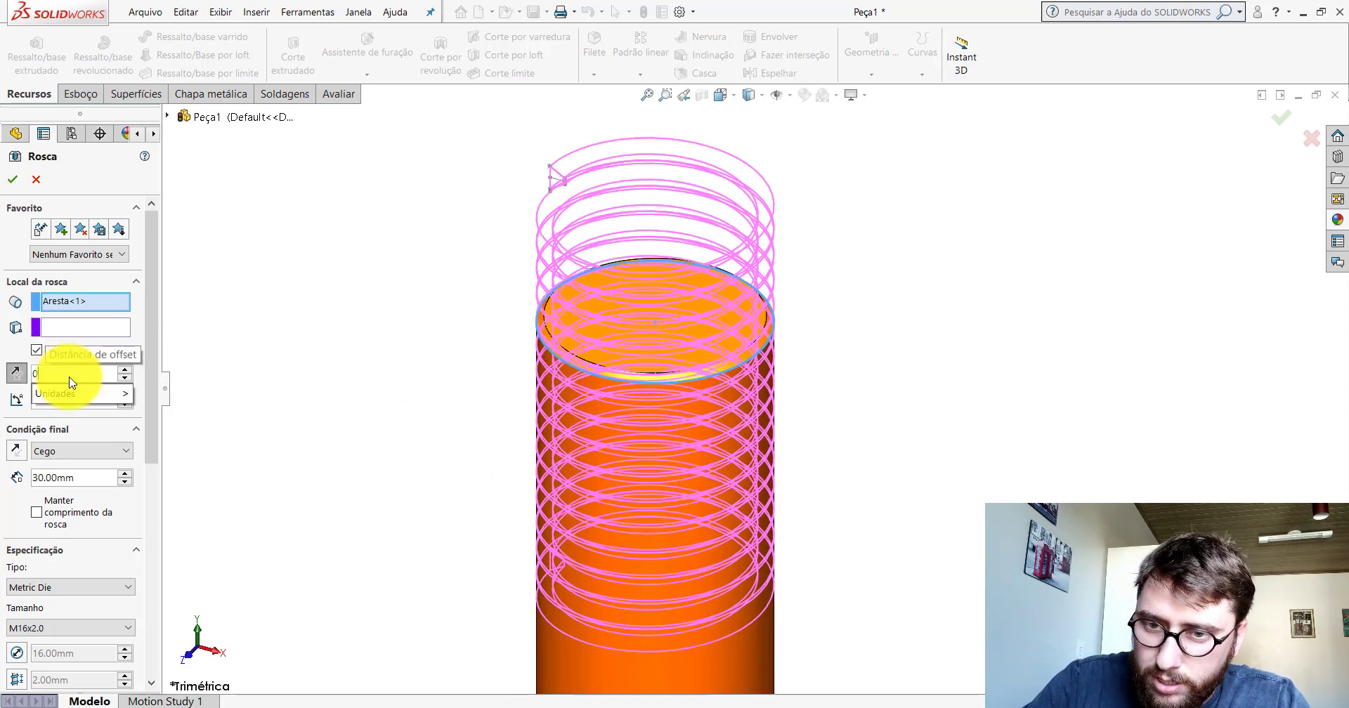
pyautogui.click(12, 179)
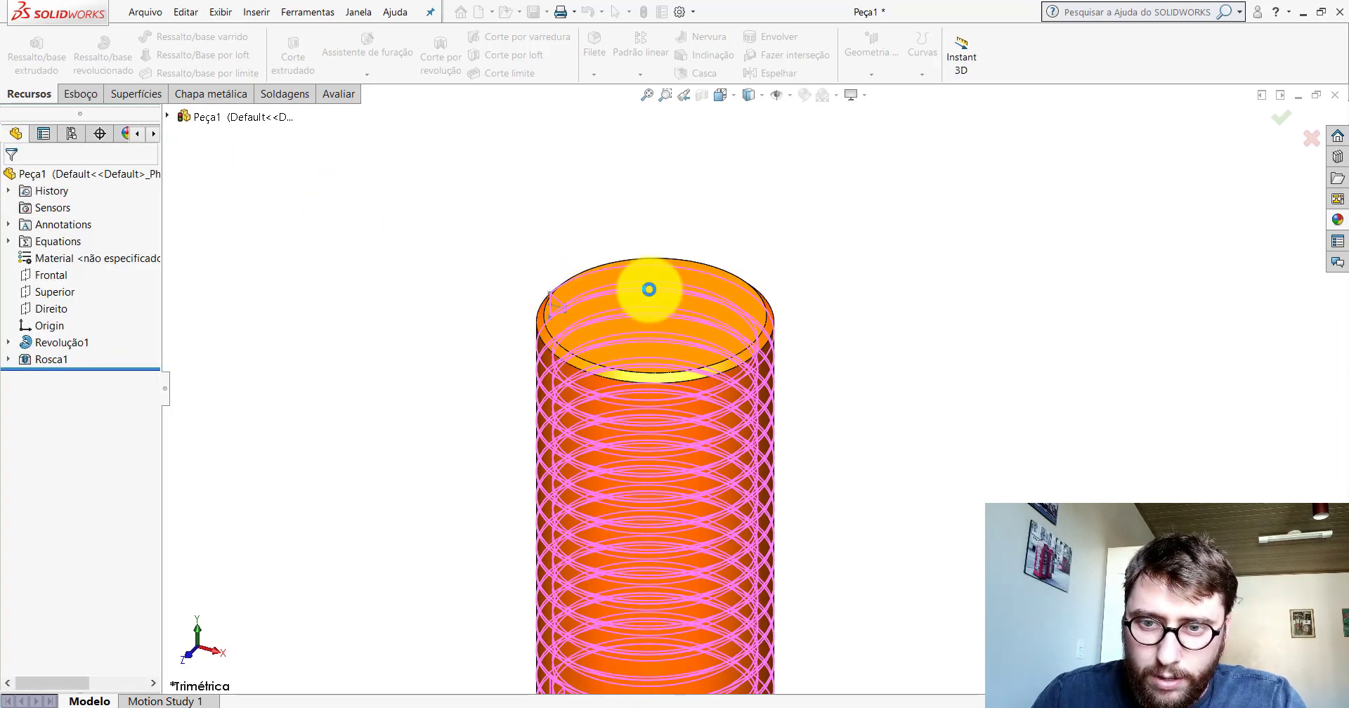
pyautogui.scroll(3, 677, 395)
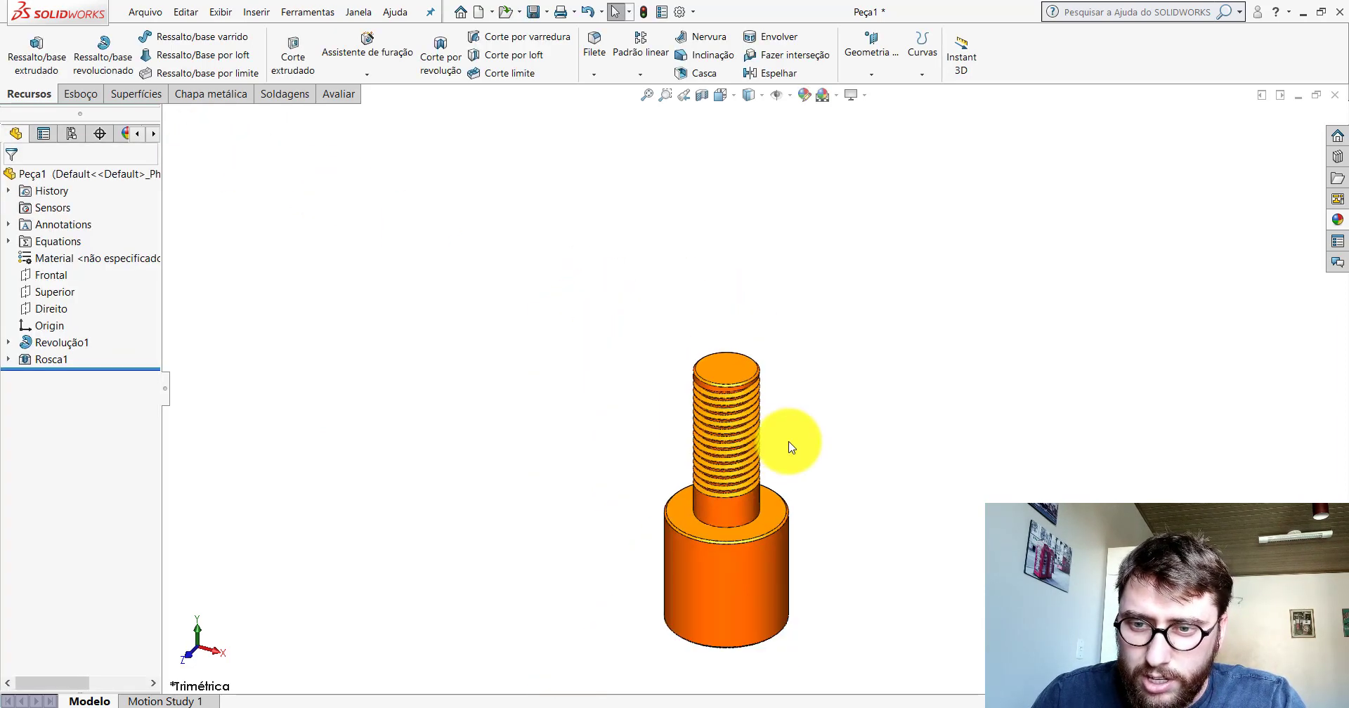
pyautogui.scroll(-3, 702, 364)
pyautogui.scroll(-2, 702, 344)
# - Orbit the view to inspect where the thread ends at the shaft's top
pyautogui.moveTo(701, 331)
pyautogui.mouseDown(button='middle')
pyautogui.moveTo(746, 239)
pyautogui.moveTo(641, 235)
pyautogui.moveTo(831, 277)
pyautogui.mouseUp(button='middle')
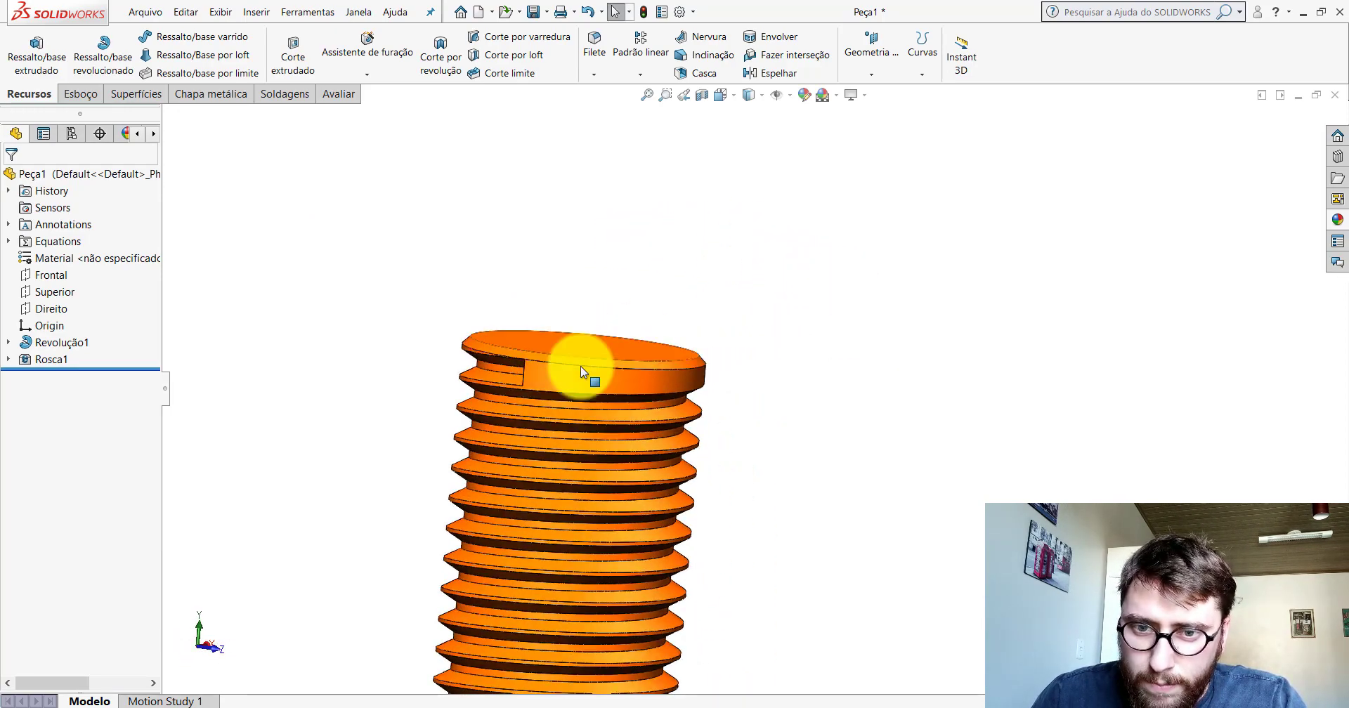
pyautogui.scroll(-3, 568, 364)
pyautogui.scroll(-2, 568, 364)
pyautogui.moveTo(602, 355); pyautogui.dragTo(593, 382, button='middle')
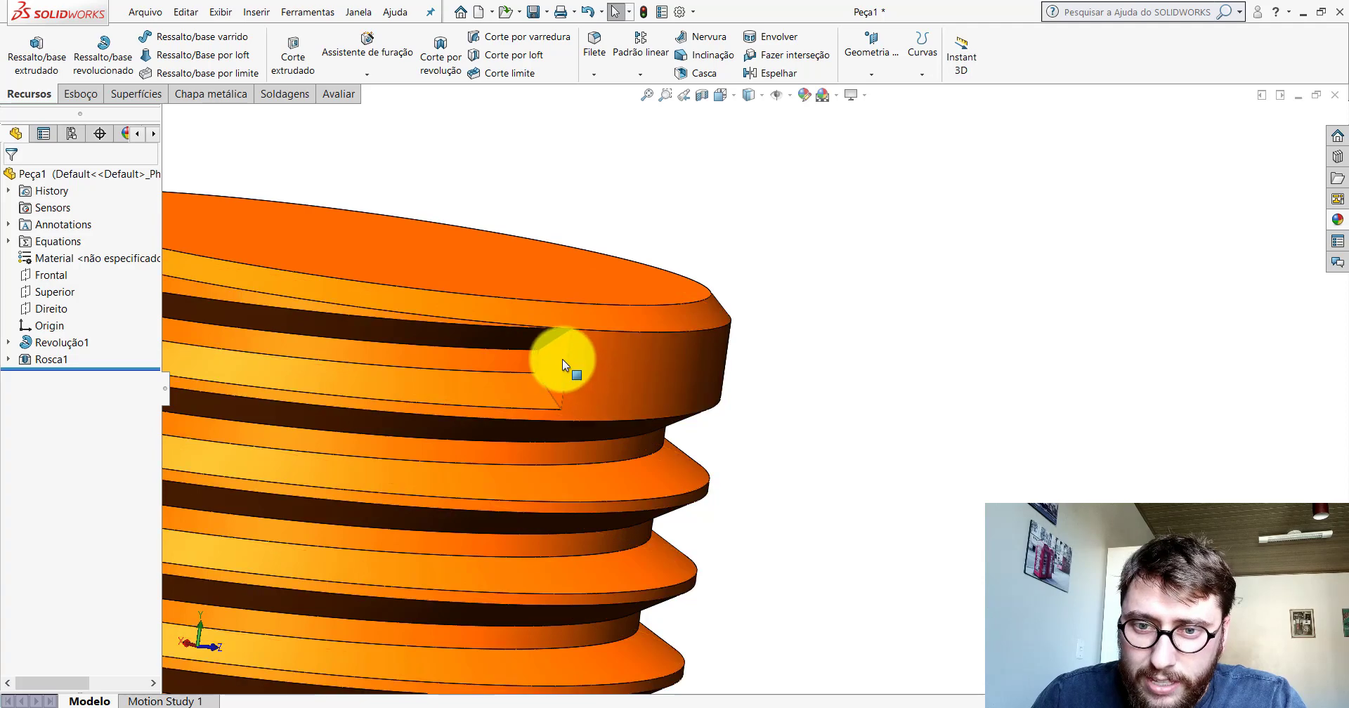
pyautogui.scroll(5, 568, 364)
pyautogui.scroll(-1, 661, 377)
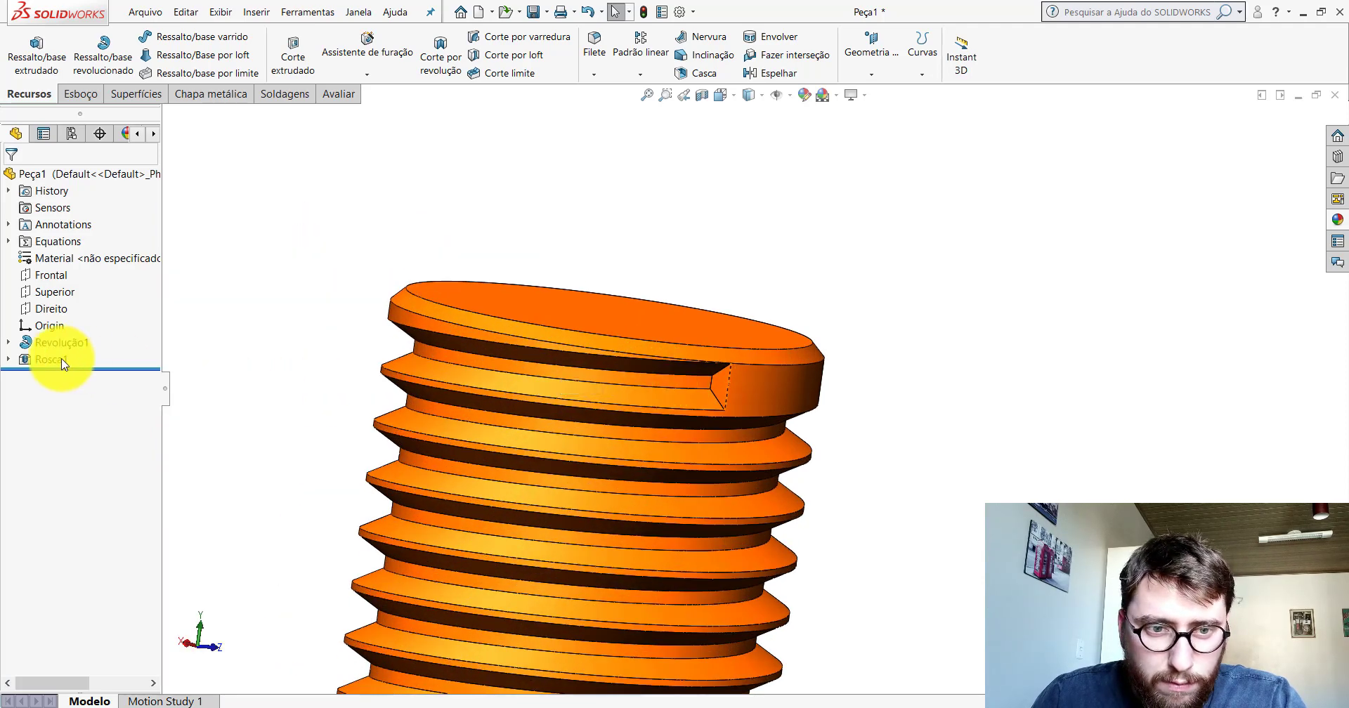
# - Edit Rosca1 to start at a reversed 10 mm offset above the top face
pyautogui.rightClick(37, 362)
pyautogui.click(55, 310)
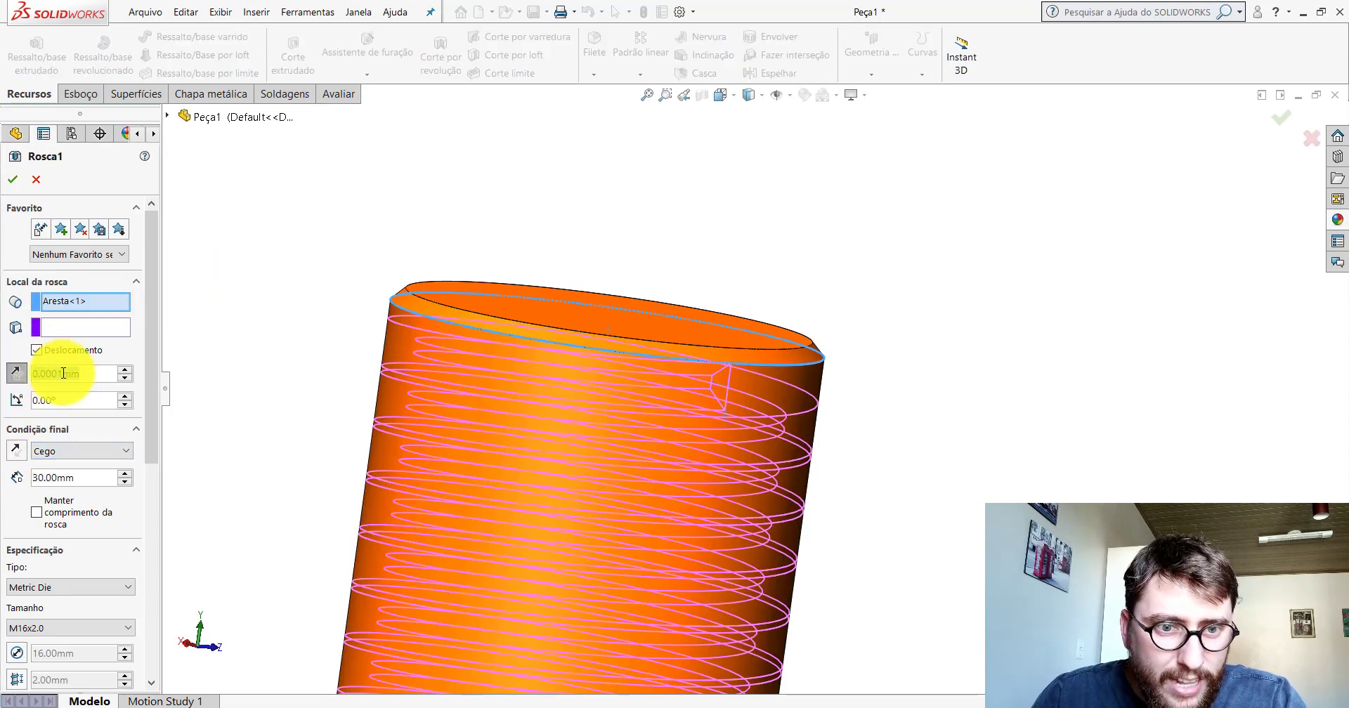
pyautogui.write('10')
pyautogui.press('Return')
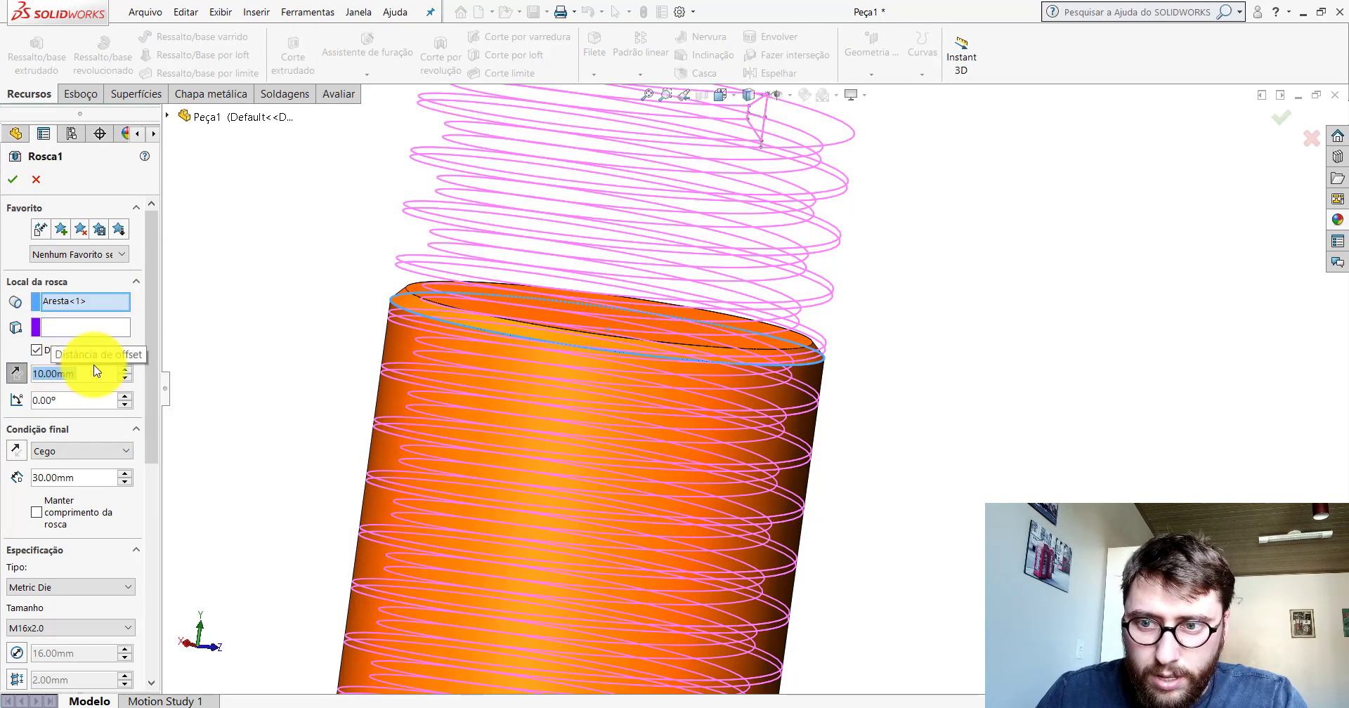
pyautogui.scroll(3, 726, 407)
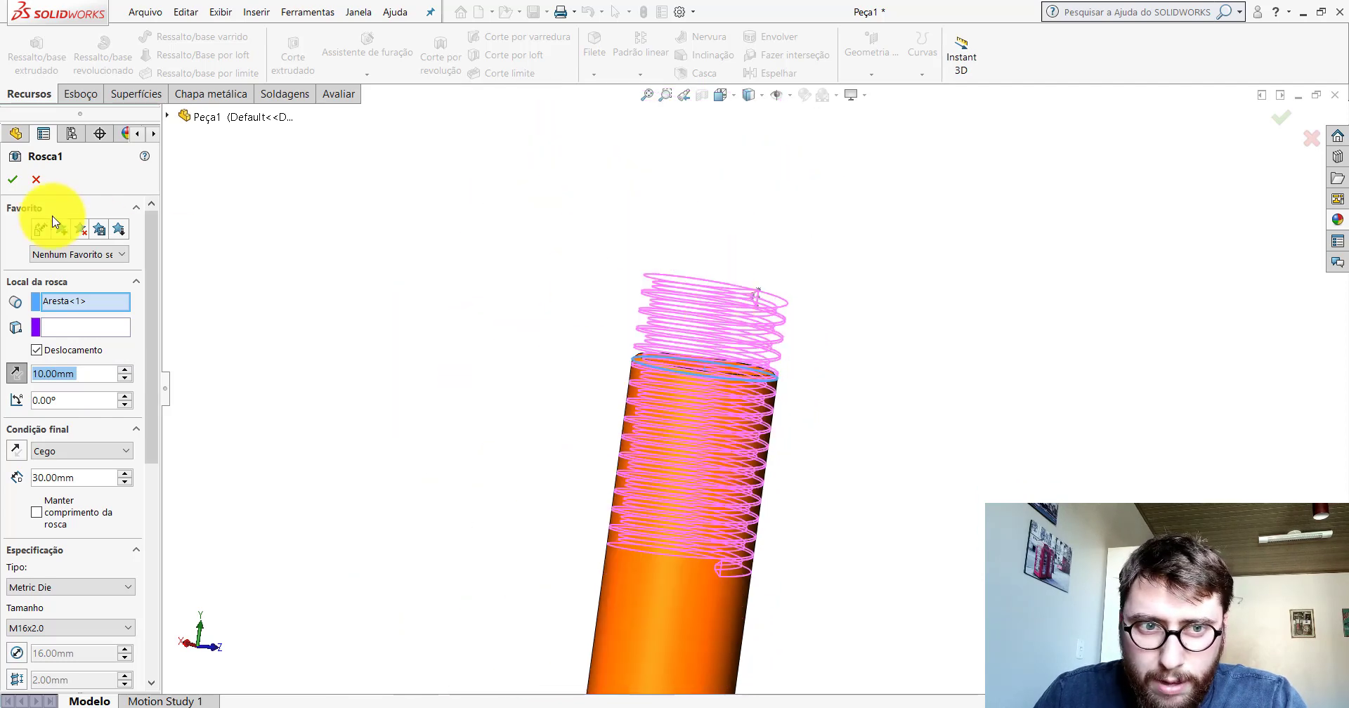
pyautogui.click(13, 182)
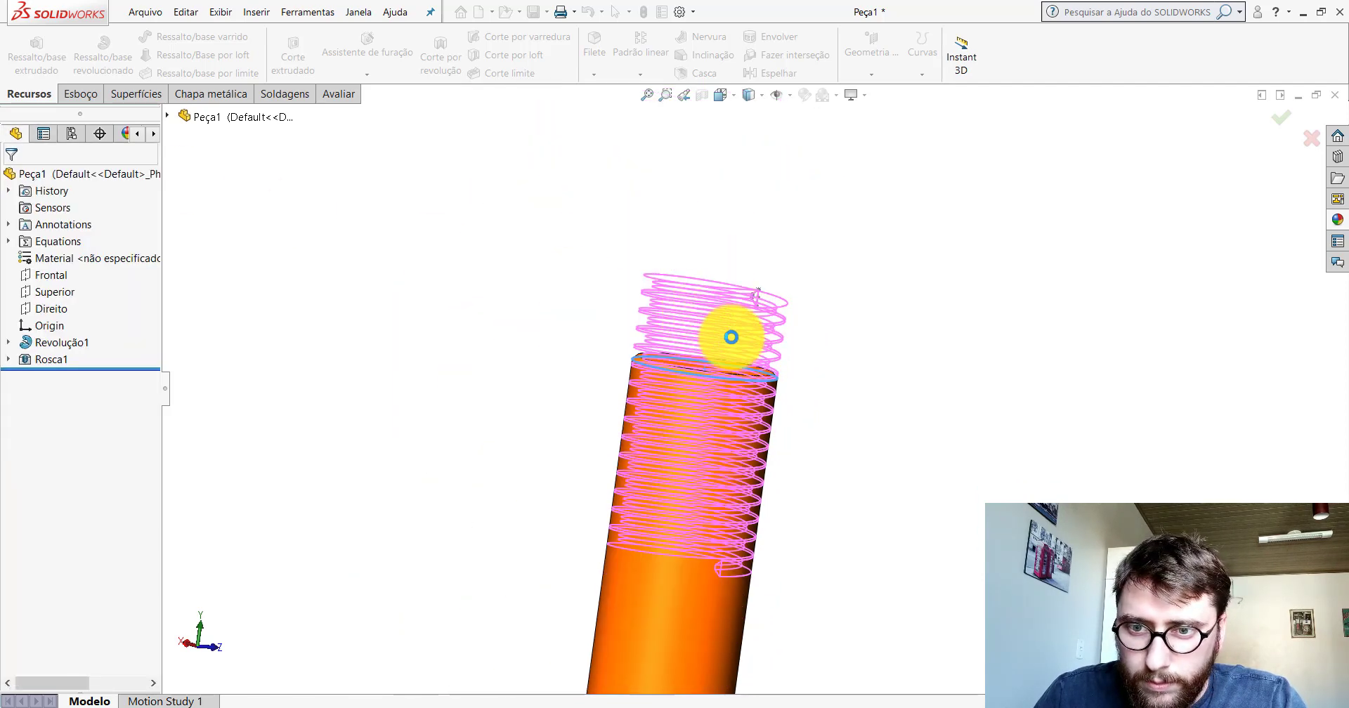
pyautogui.scroll(-2, 731, 358)
pyautogui.scroll(-3, 738, 376)
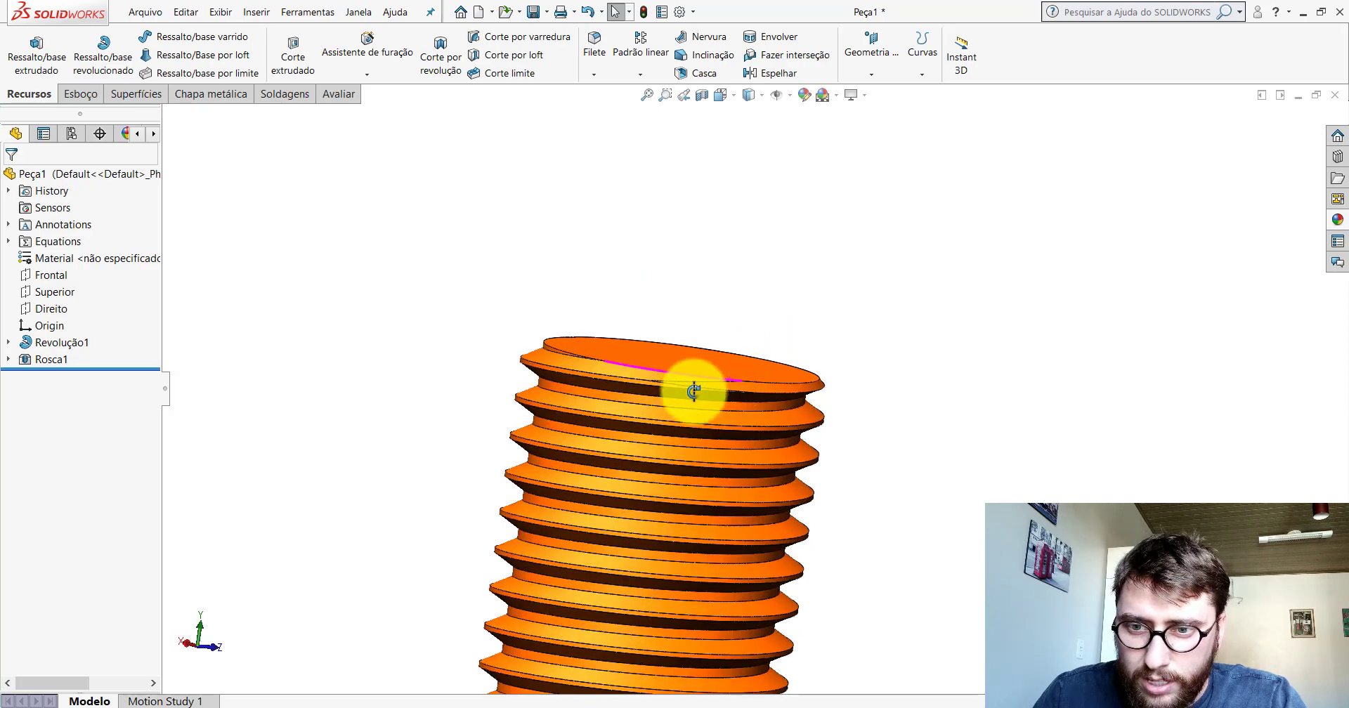
# - Orbit to check the thread runs out the top and reveal Revolução1's sketch
pyautogui.moveTo(694, 392)
pyautogui.mouseDown(button='middle')
pyautogui.moveTo(654, 437)
pyautogui.moveTo(777, 385)
pyautogui.moveTo(735, 235)
pyautogui.moveTo(573, 263)
pyautogui.moveTo(934, 229)
pyautogui.mouseUp(button='middle')
pyautogui.moveTo(873, 377)
pyautogui.mouseDown(button='middle')
pyautogui.moveTo(750, 301)
pyautogui.moveTo(672, 356)
pyautogui.moveTo(834, 377)
pyautogui.mouseUp(button='middle')
pyautogui.scroll(-3, 819, 371)
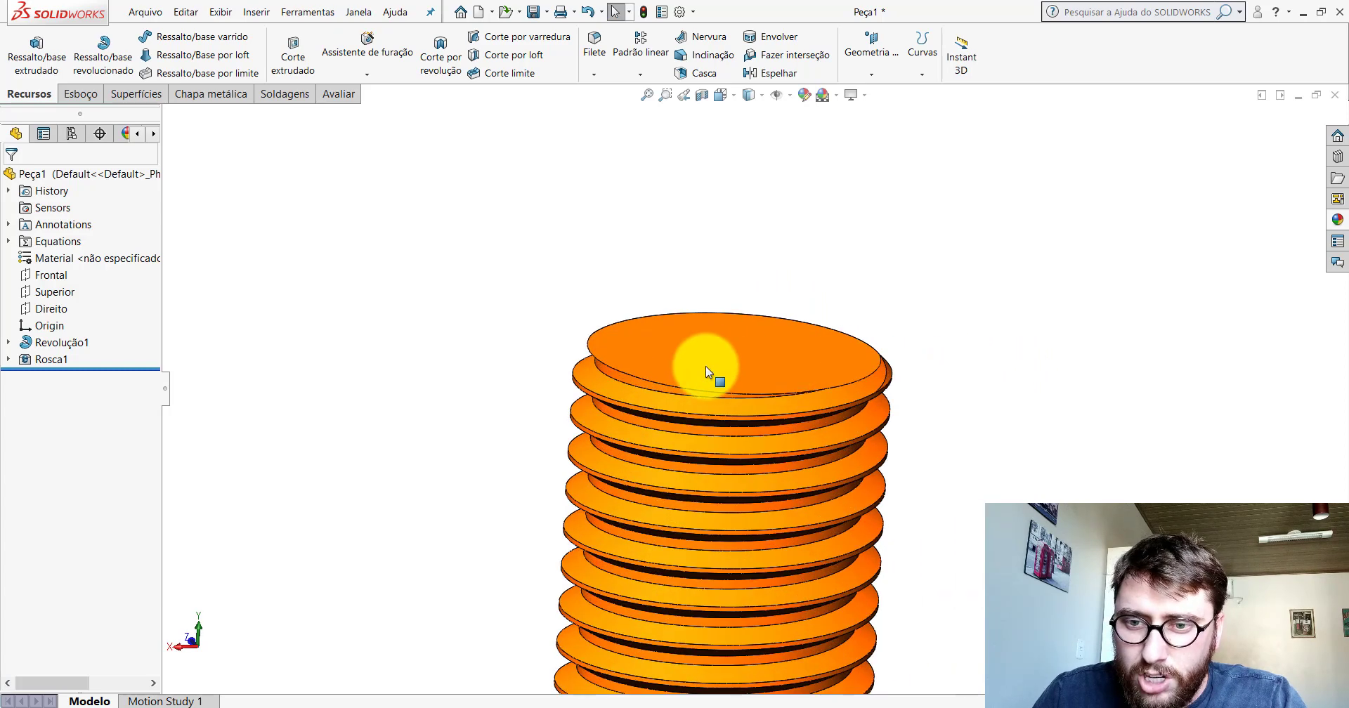
pyautogui.click(26, 345)
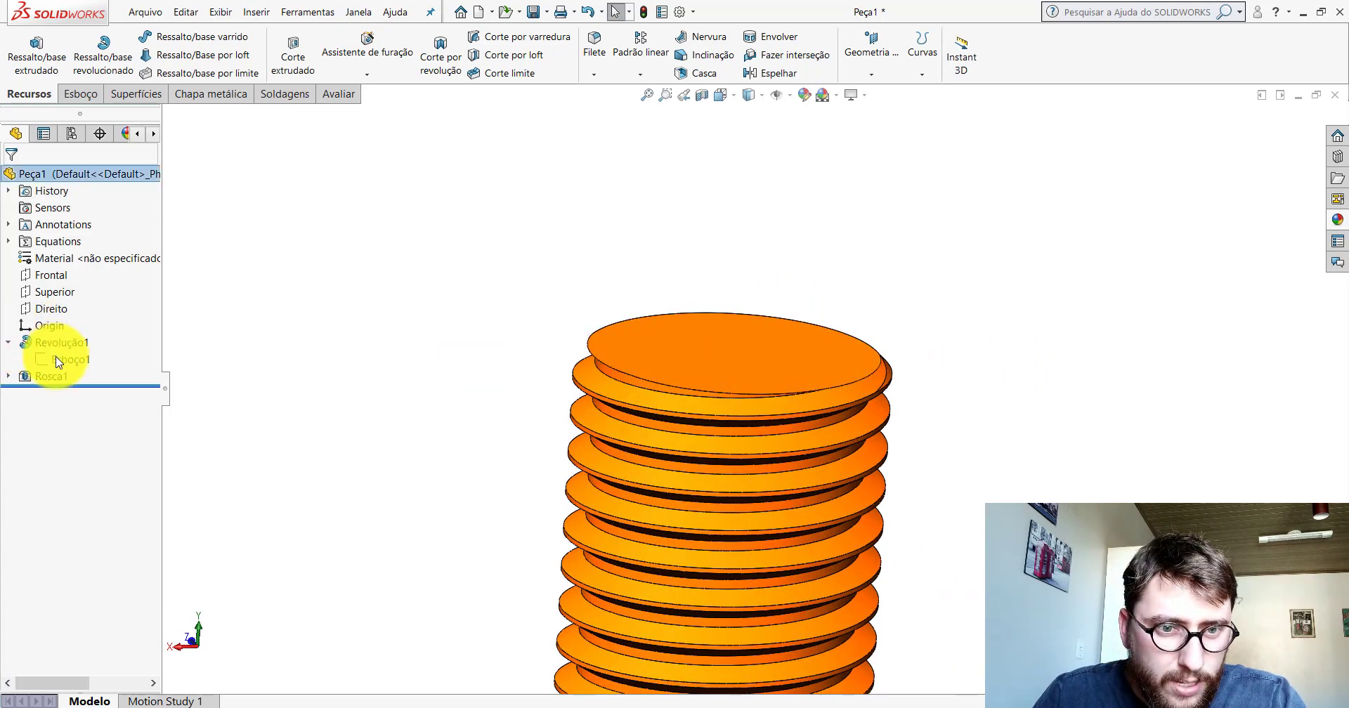
# - Edit the Revolução1 profile sketch Esboço1, viewed normal to its plane
pyautogui.click(58, 362)
pyautogui.click(52, 328)
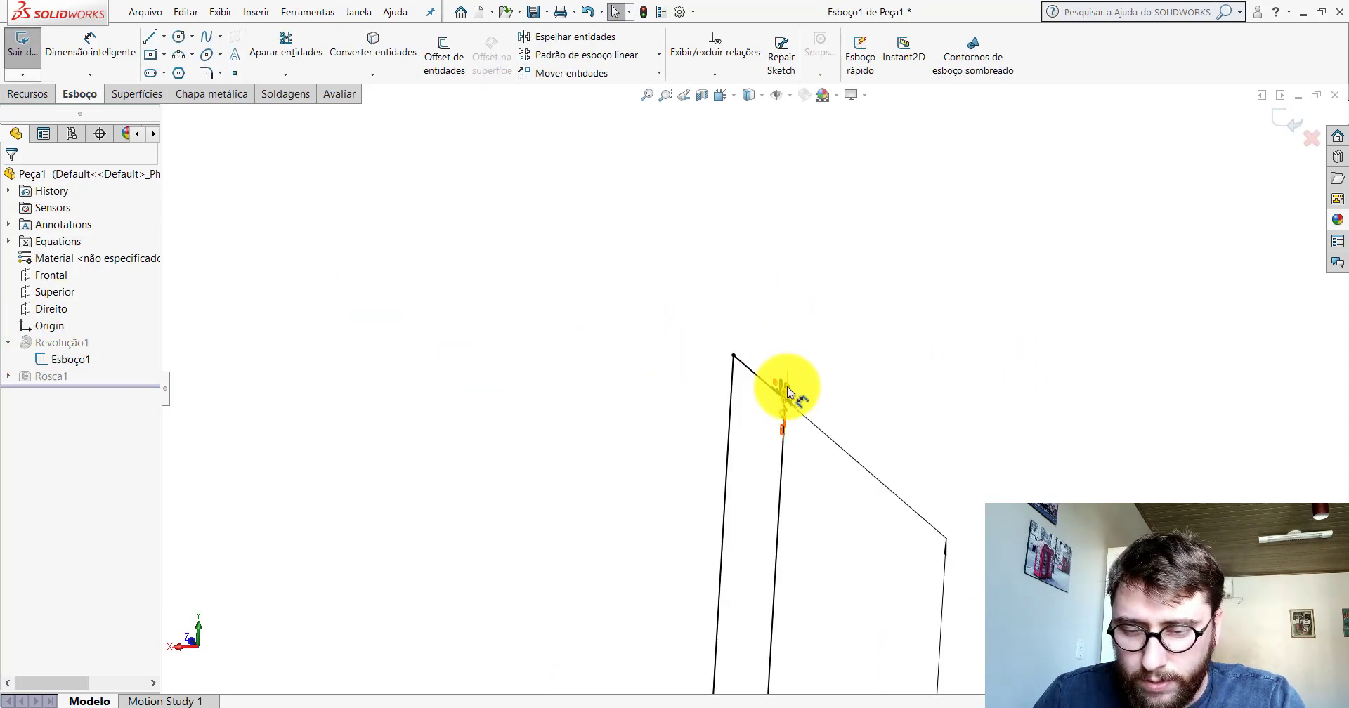
pyautogui.press('space')
pyautogui.hotkey('ctrl', '4')
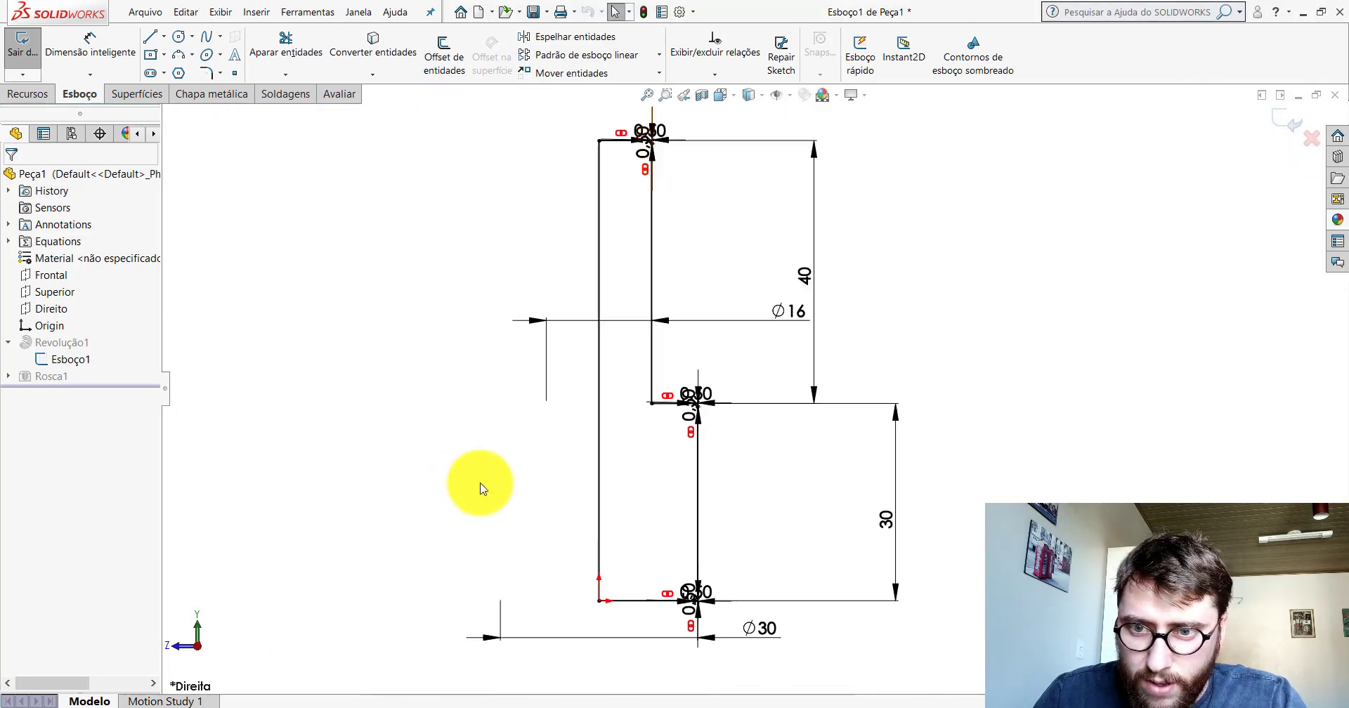
pyautogui.scroll(-3, 656, 123)
pyautogui.scroll(-2, 666, 241)
pyautogui.scroll(-2, 640, 258)
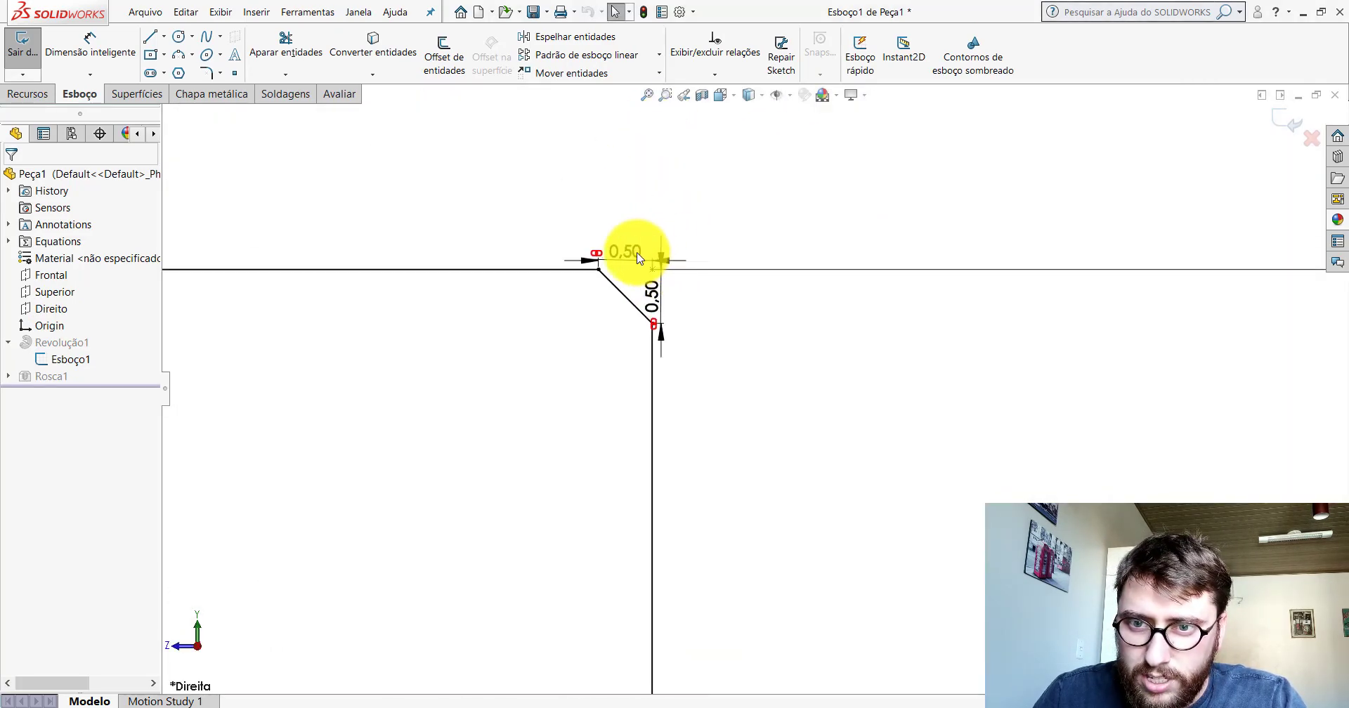
# - Change the tip chamfer dimension from 0.50 to 3 mm and exit the sketch to rebuild
pyautogui.doubleClick(629, 252)
pyautogui.write('3')
pyautogui.press('Return')
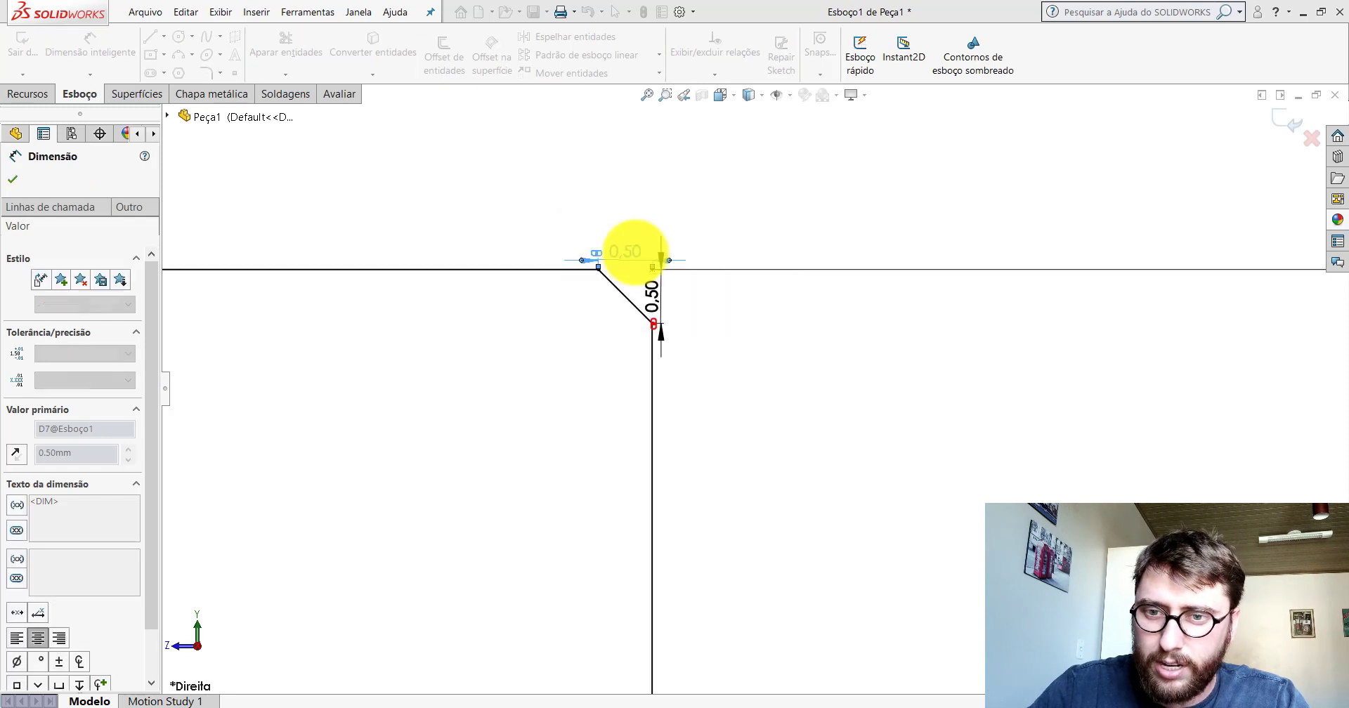
pyautogui.press('z')
pyautogui.press('z')
pyautogui.press('z')
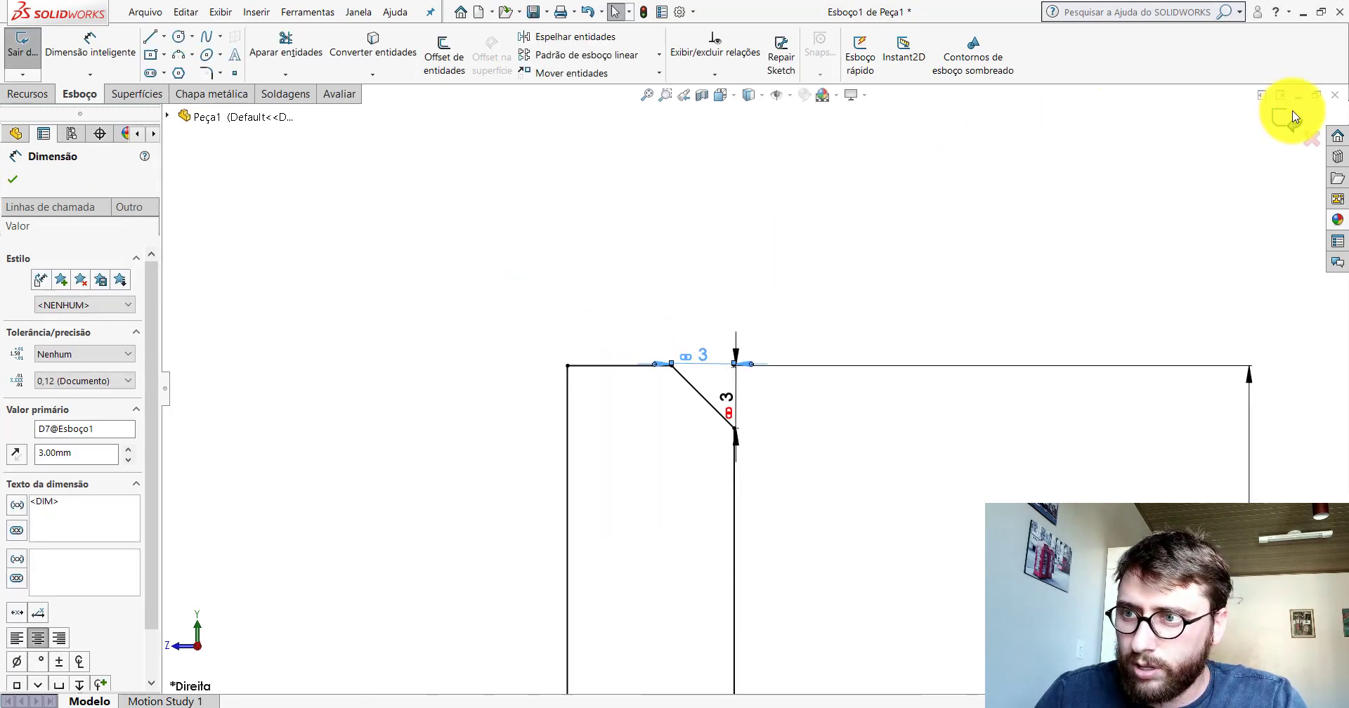
pyautogui.click(1291, 118)
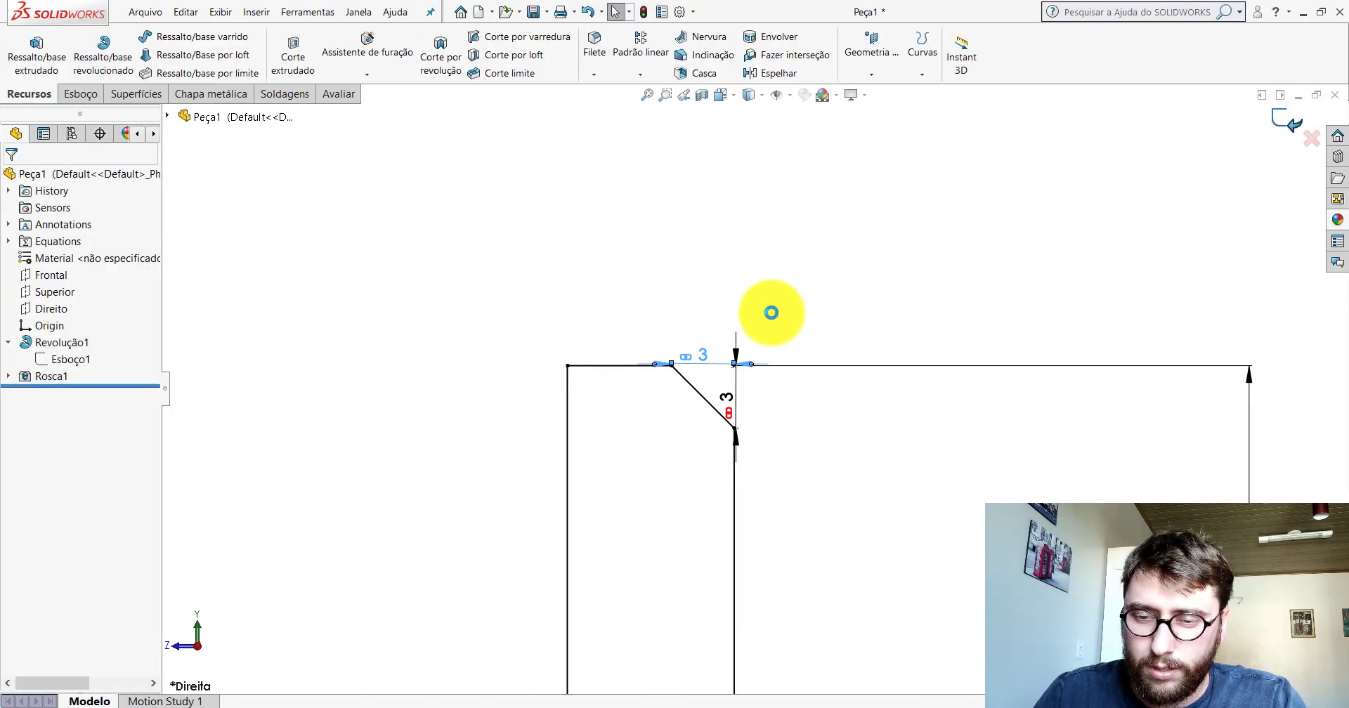
pyautogui.scroll(3, 752, 344)
pyautogui.moveTo(732, 374)
pyautogui.mouseDown(button='middle')
pyautogui.moveTo(581, 492)
pyautogui.moveTo(694, 422)
pyautogui.moveTo(567, 344)
pyautogui.moveTo(971, 487)
pyautogui.mouseUp(button='middle')
pyautogui.scroll(-5, 764, 406)
pyautogui.scroll(-2, 836, 441)
pyautogui.scroll(3, 836, 441)
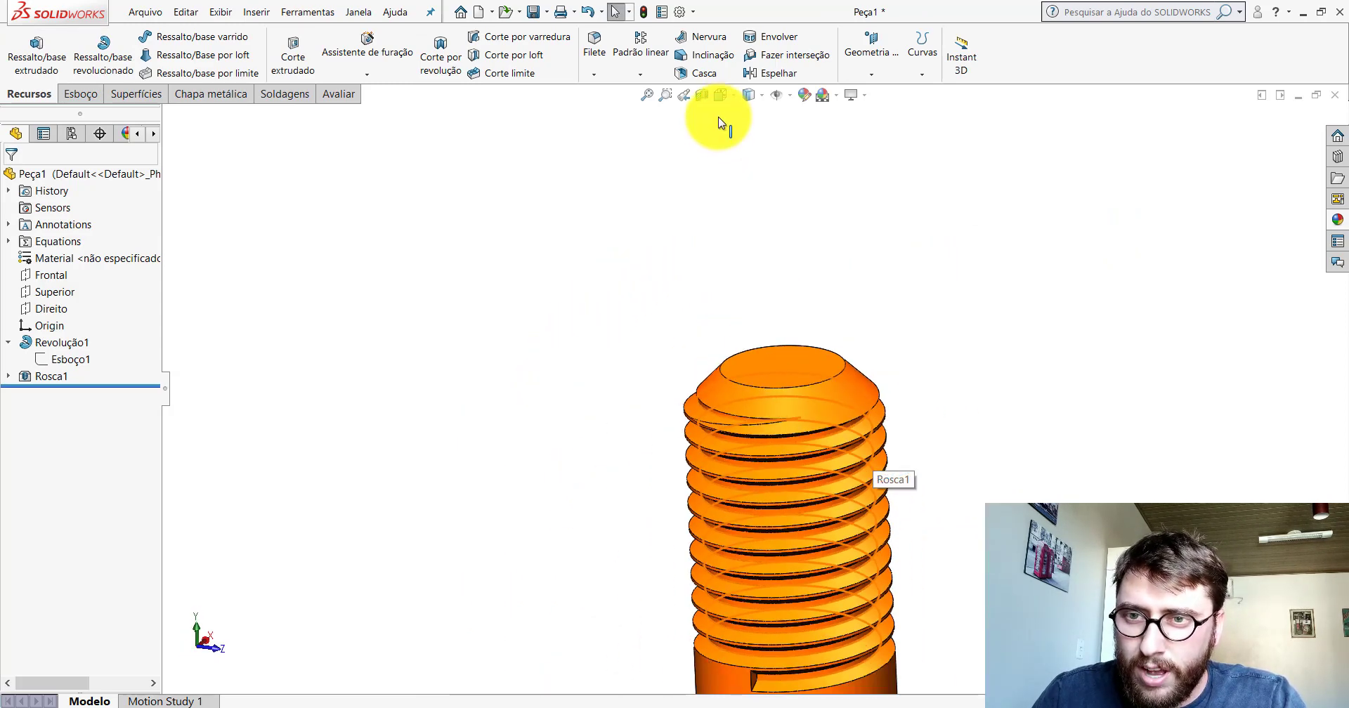
# - Switch to isometric view, then start and cancel a new Rosca thread feature
pyautogui.click(720, 95)
pyautogui.click(784, 136)
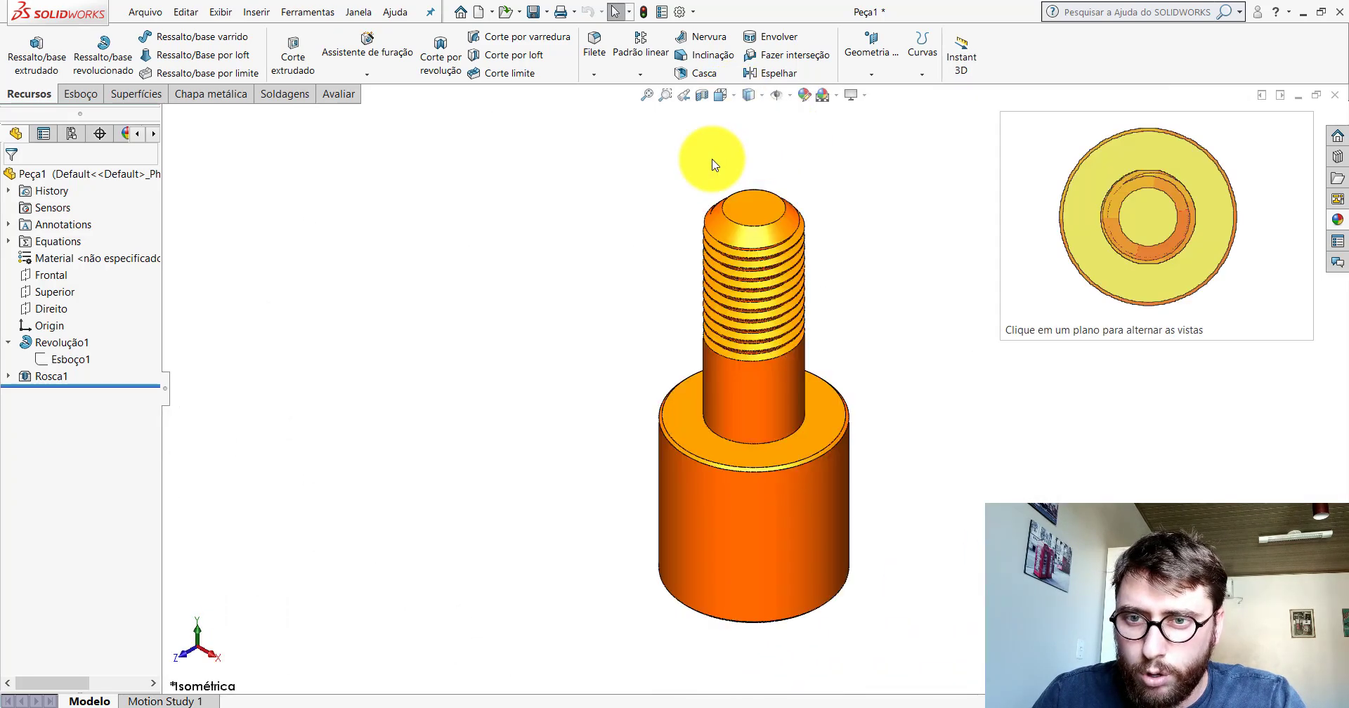
pyautogui.scroll(-2, 826, 253)
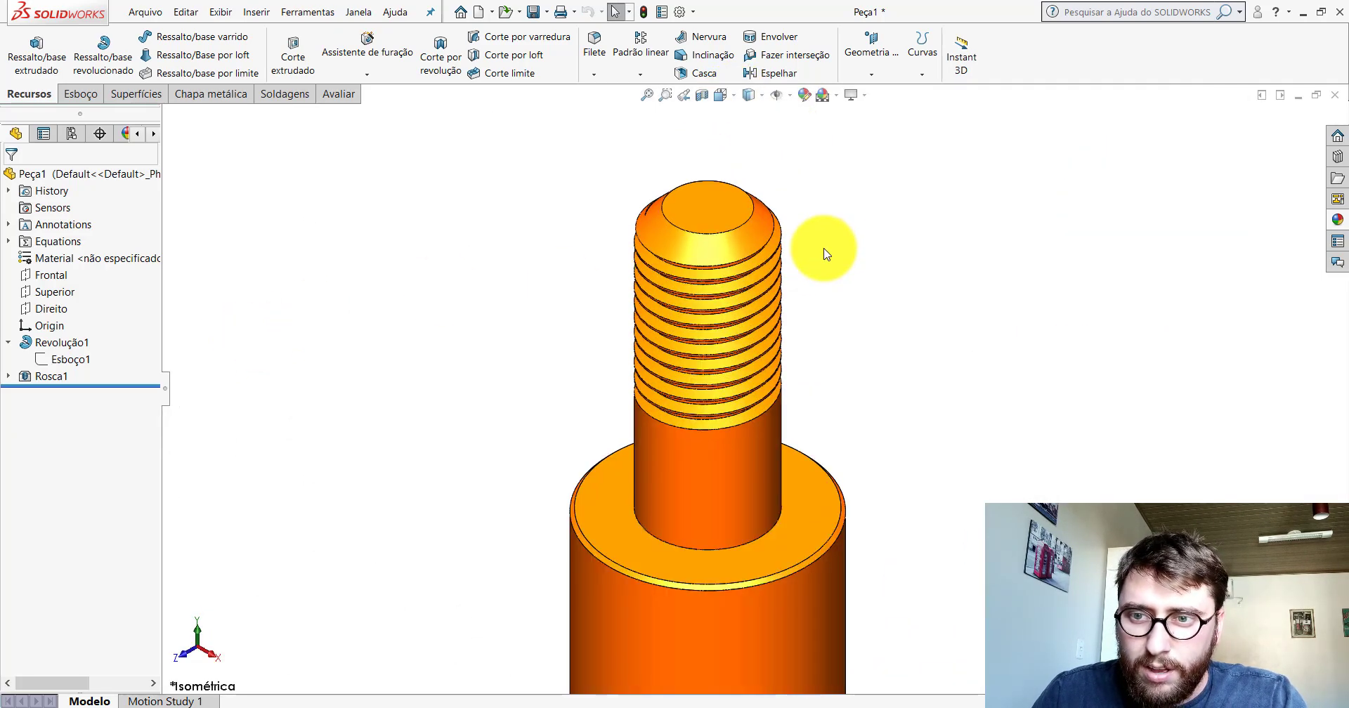
pyautogui.scroll(3, 826, 256)
pyautogui.scroll(-2, 826, 295)
pyautogui.click(257, 12)
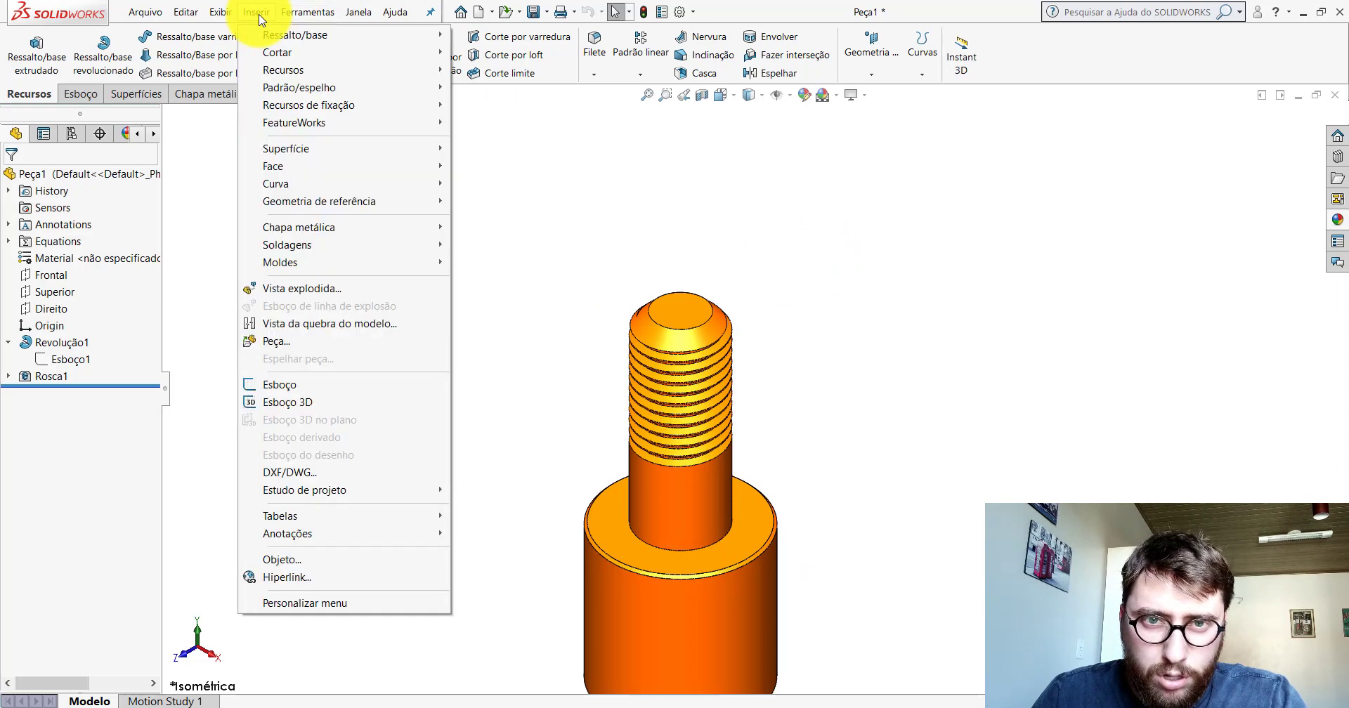
pyautogui.moveTo(282, 70)
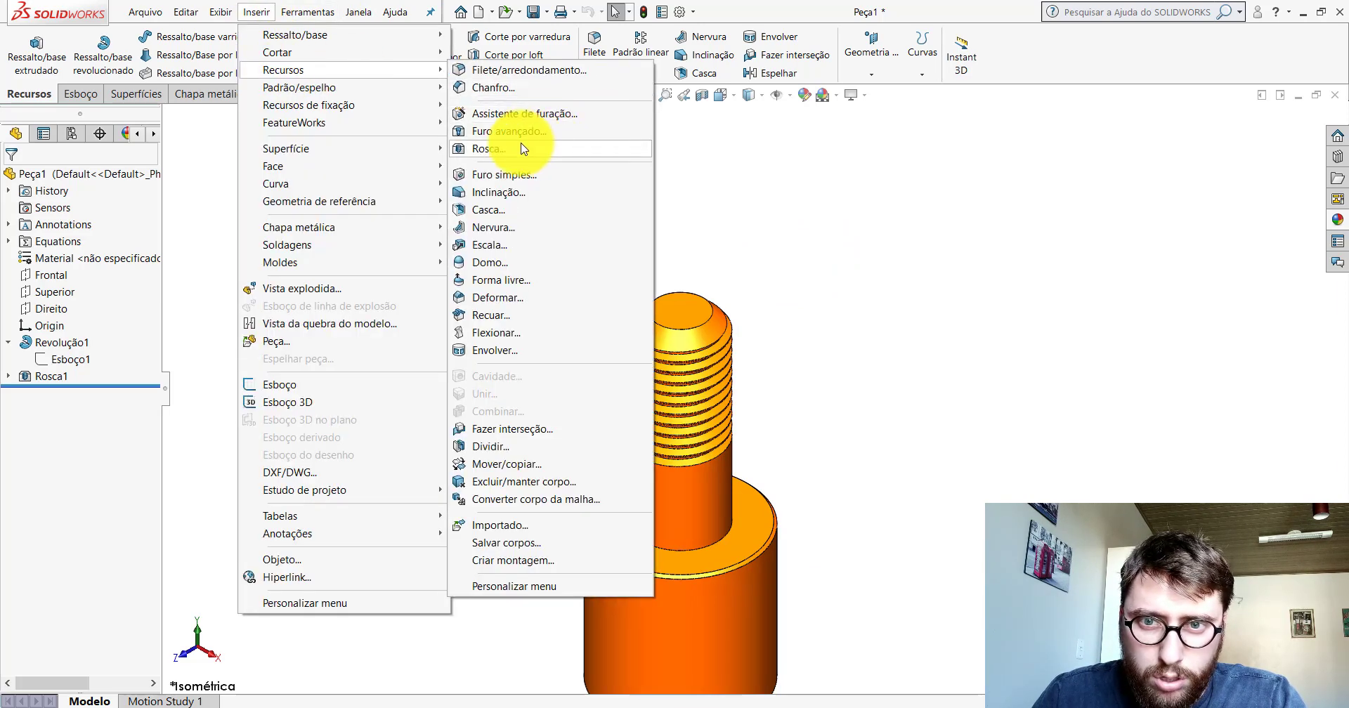
pyautogui.click(503, 150)
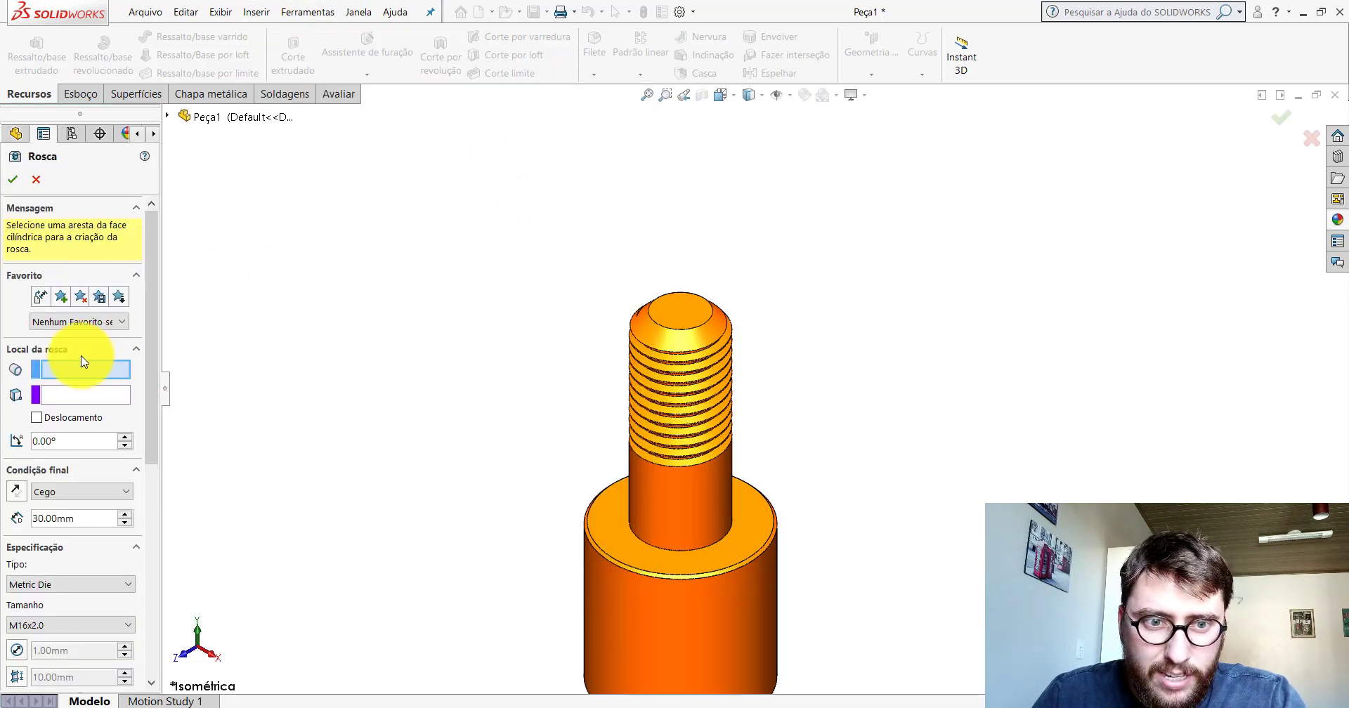
pyautogui.click(13, 180)
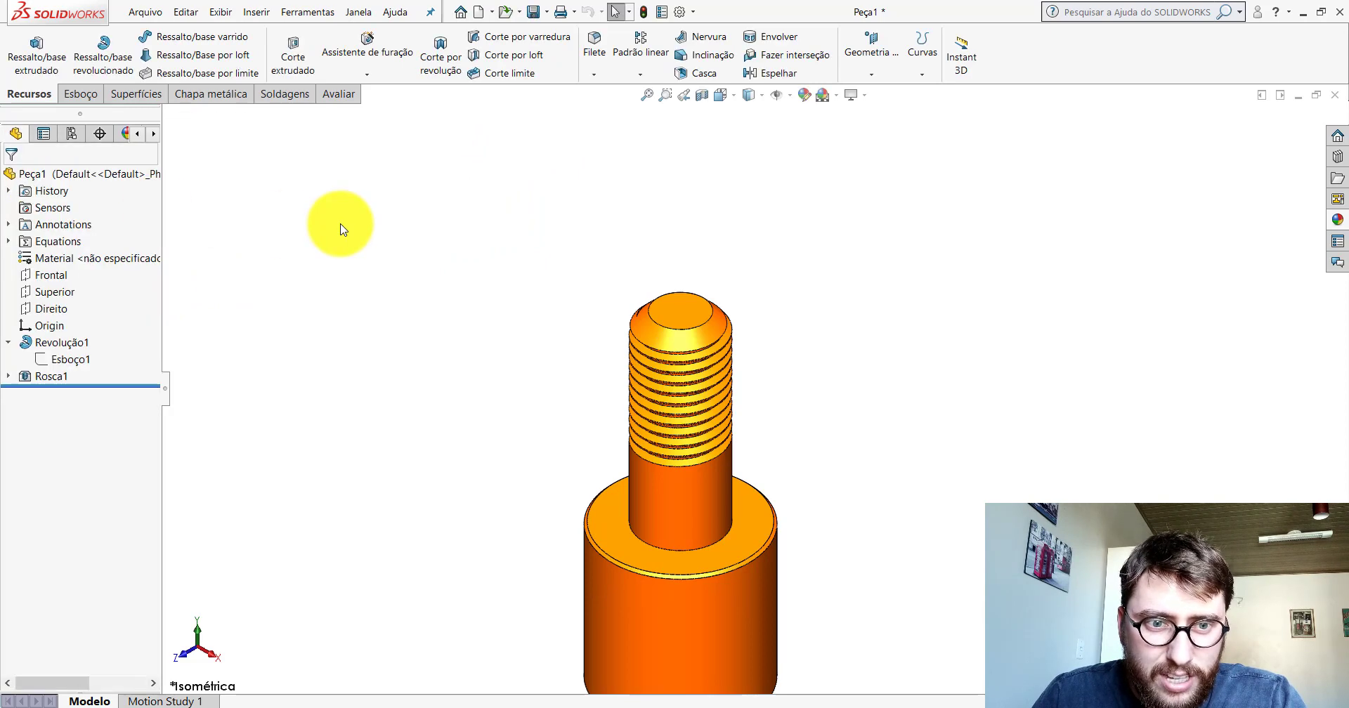
# - Re-edit Rosca1 (M16x2.0, 10 mm offset, 30 mm blind) and confirm it
pyautogui.rightClick(56, 377)
pyautogui.click(65, 347)
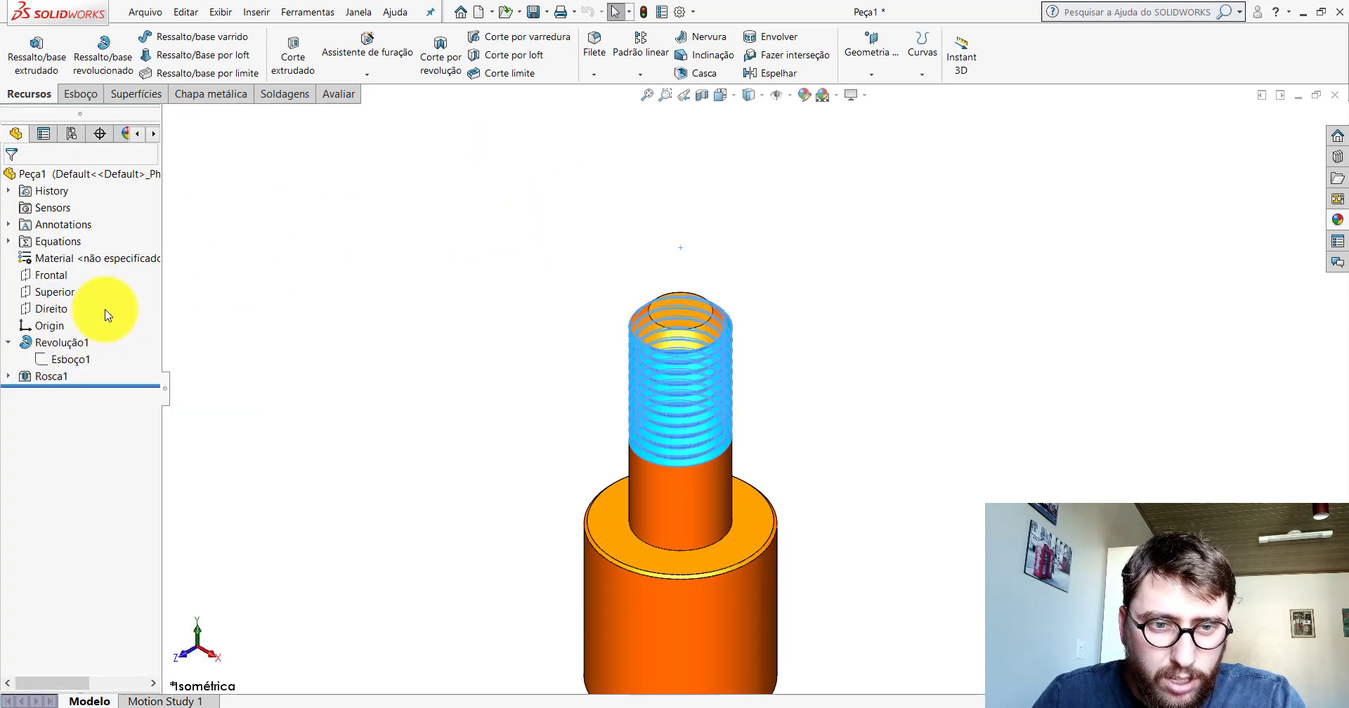
pyautogui.moveTo(150, 295); pyautogui.dragTo(151, 320)
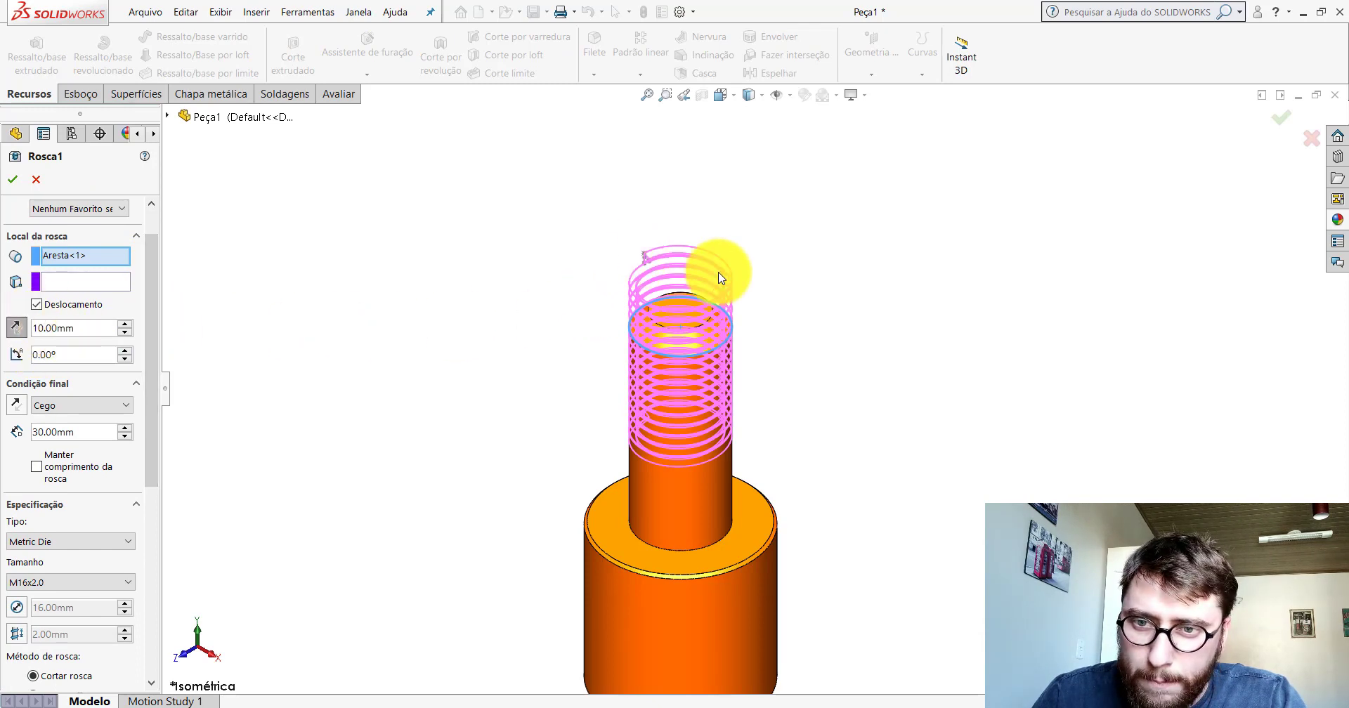
pyautogui.scroll(-2, 710, 277)
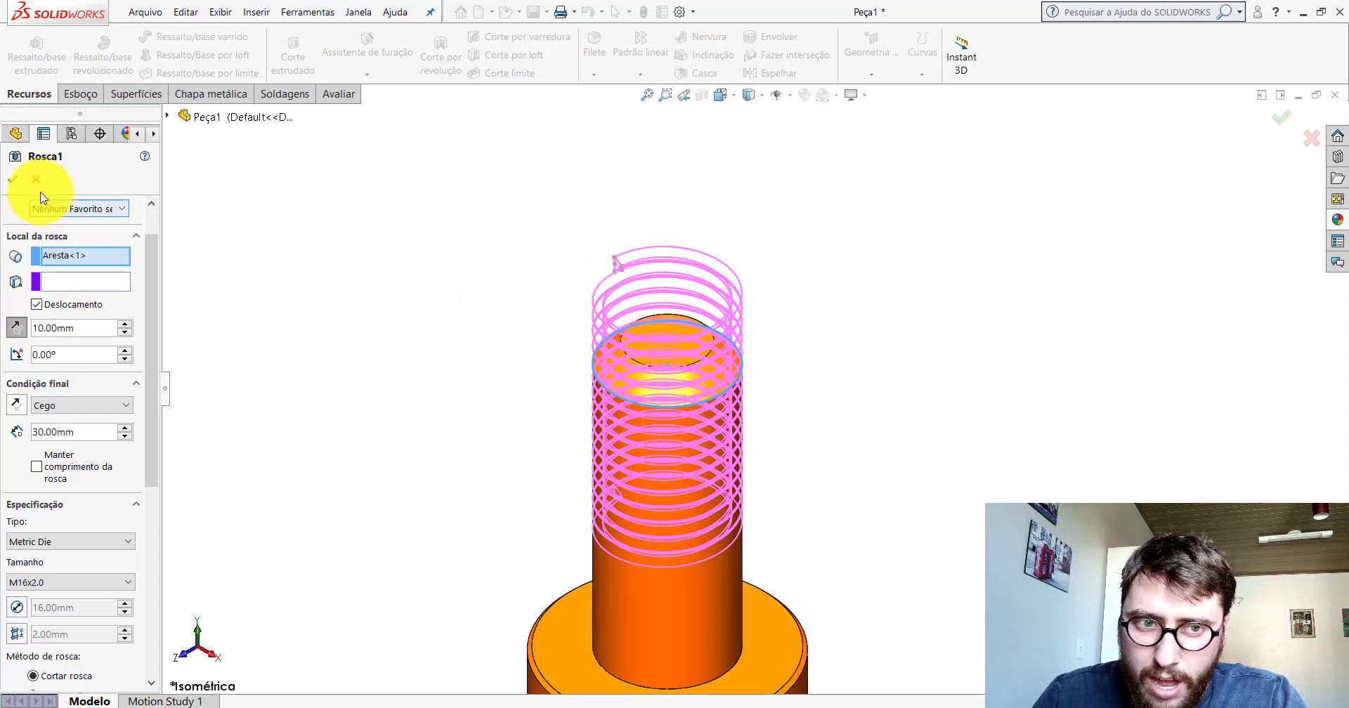
pyautogui.click(12, 179)
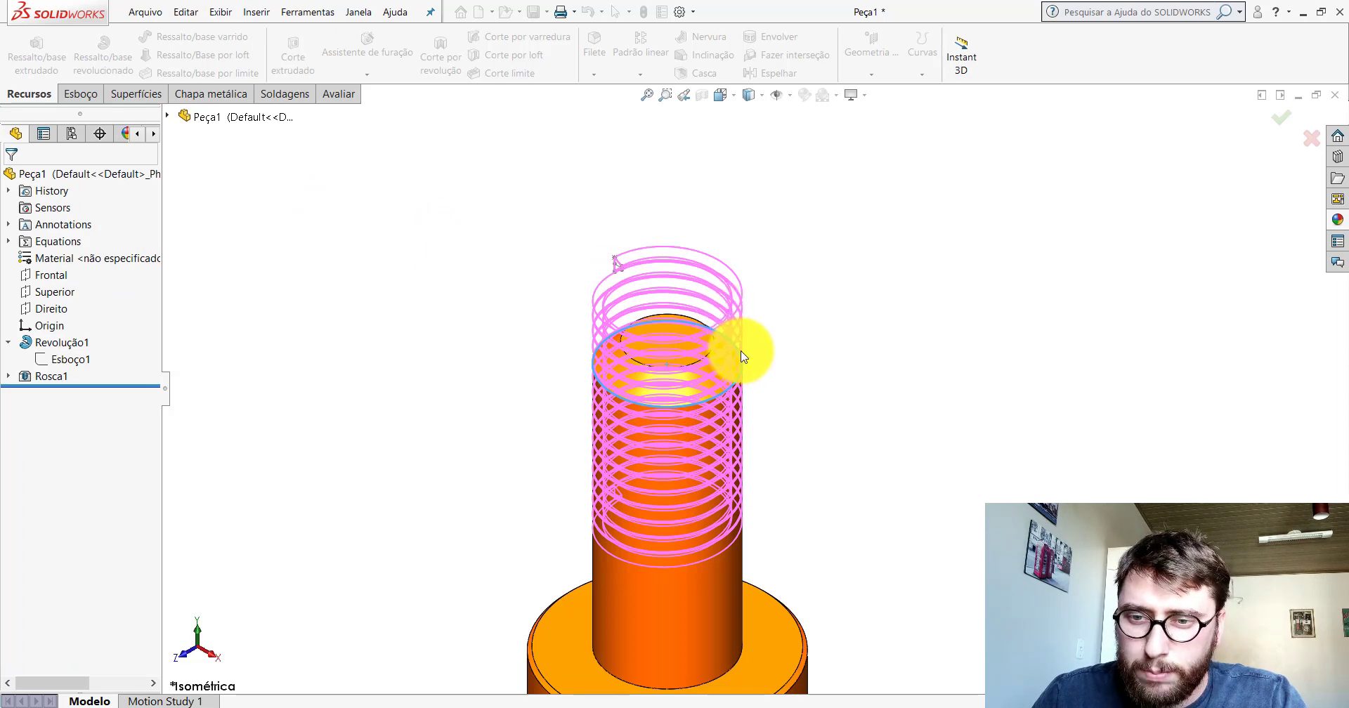
pyautogui.scroll(3, 741, 393)
# - Orbit the shaft to inspect the thread, then return to isometric view and zoom in
pyautogui.scroll(-2, 747, 448)
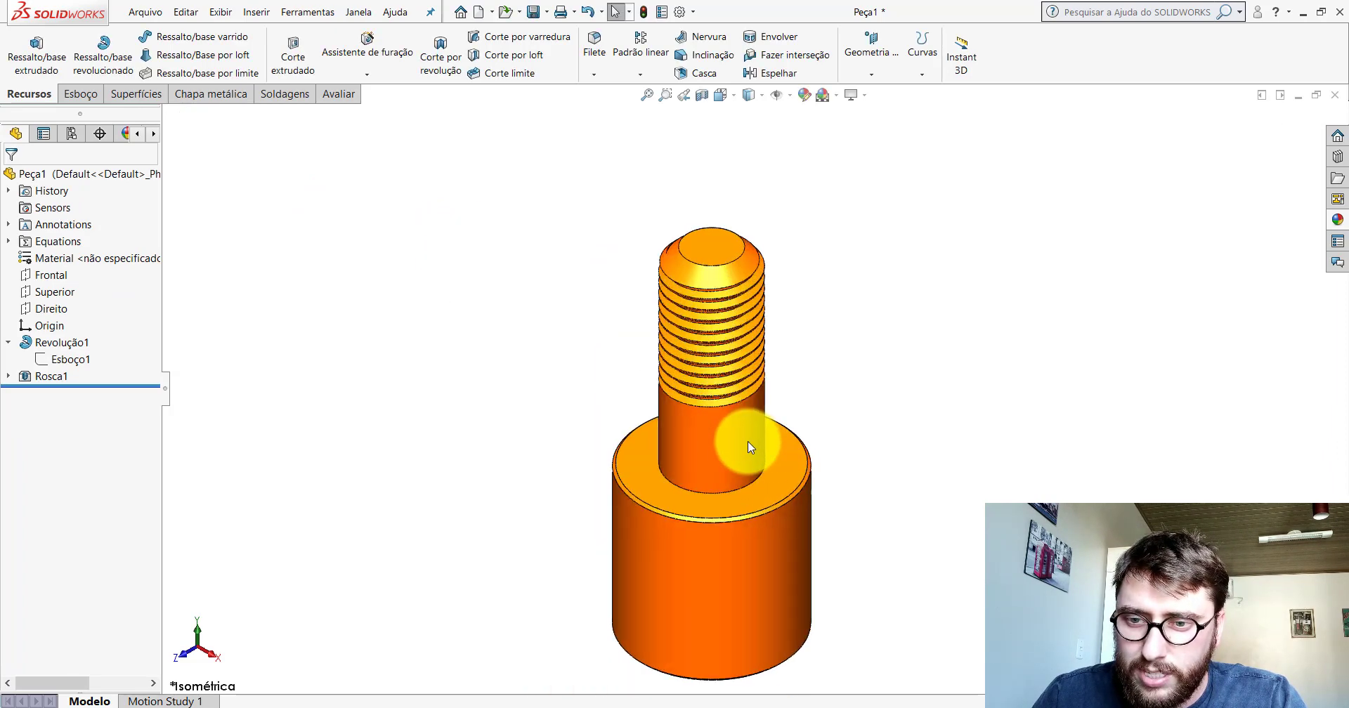
pyautogui.moveTo(747, 448); pyautogui.dragTo(747, 376, button='middle')
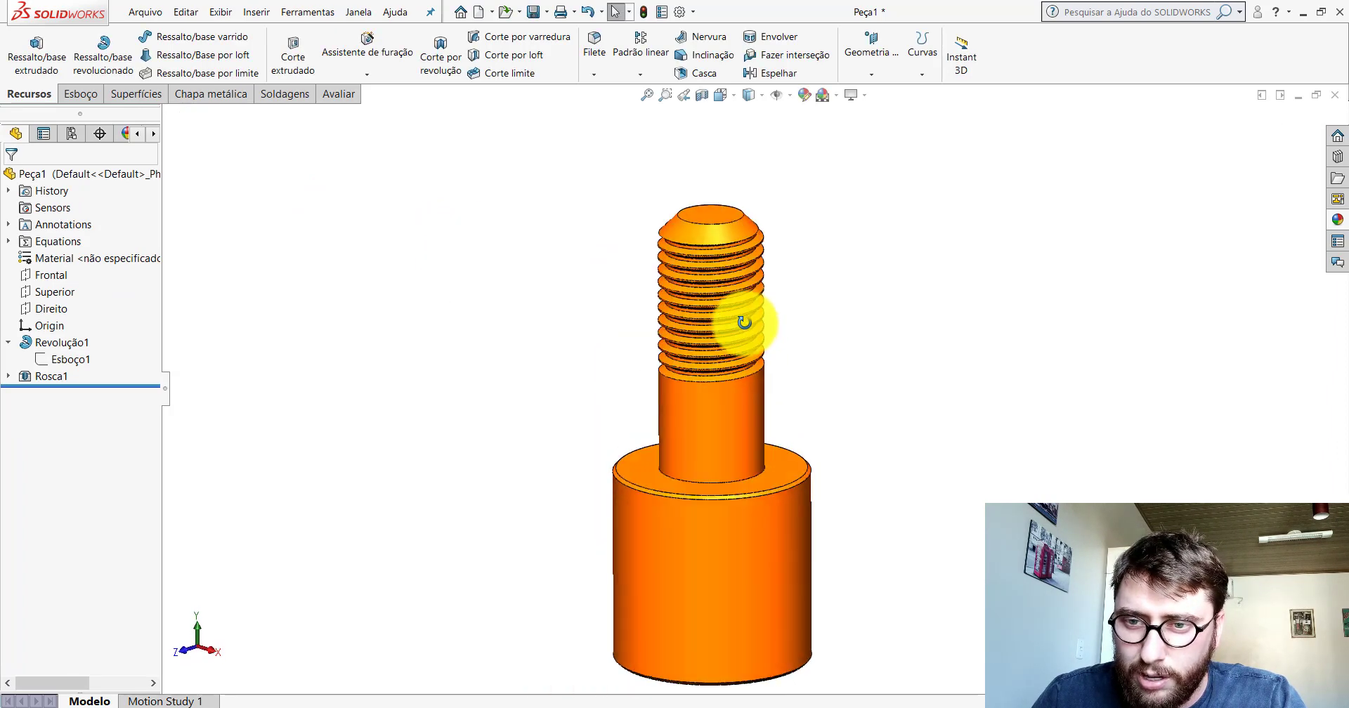
pyautogui.click(730, 101)
pyautogui.click(785, 133)
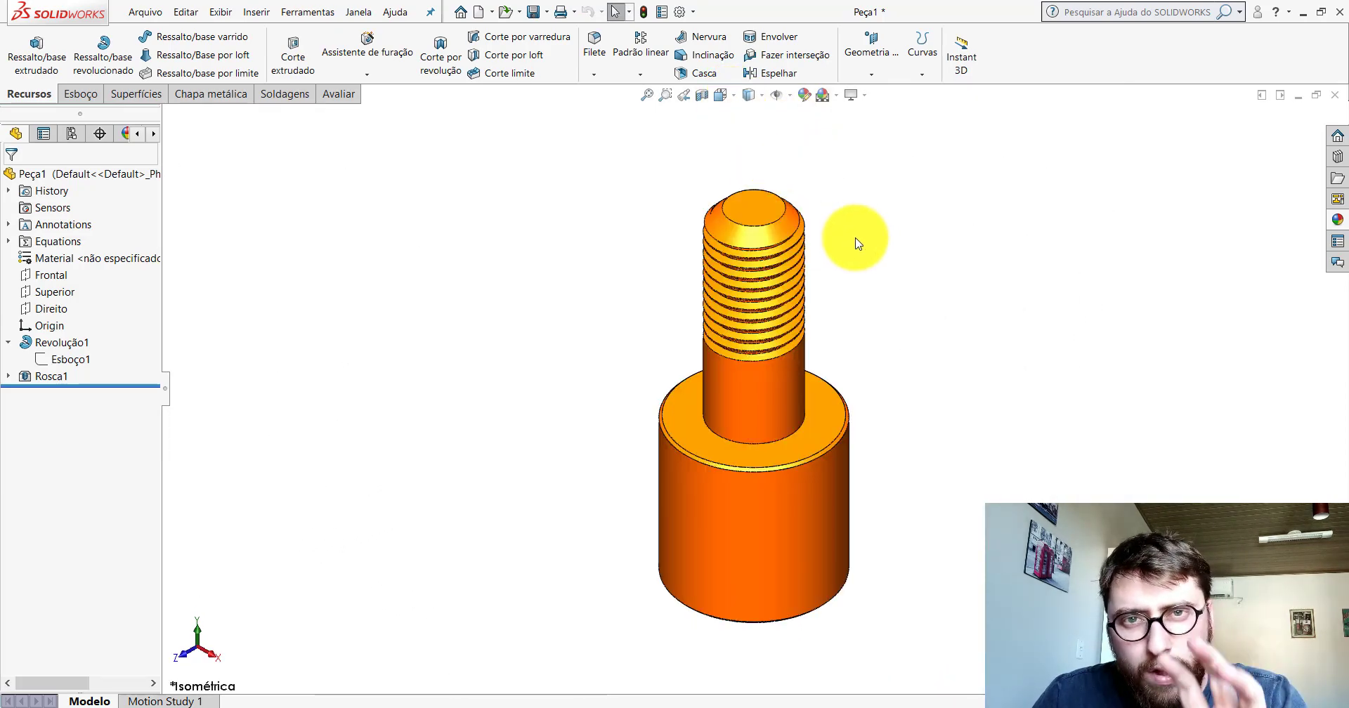
pyautogui.scroll(1, 875, 278)
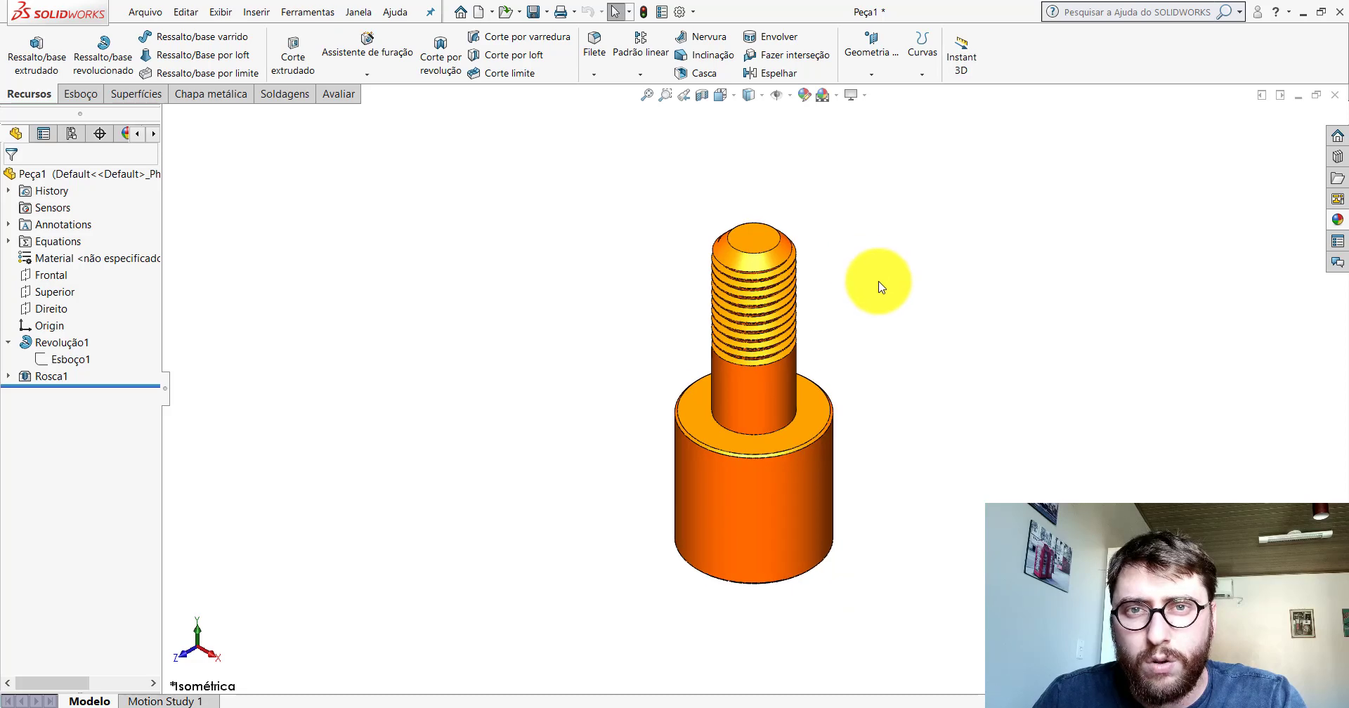
pyautogui.scroll(-2, 879, 283)
pyautogui.scroll(-2, 814, 450)
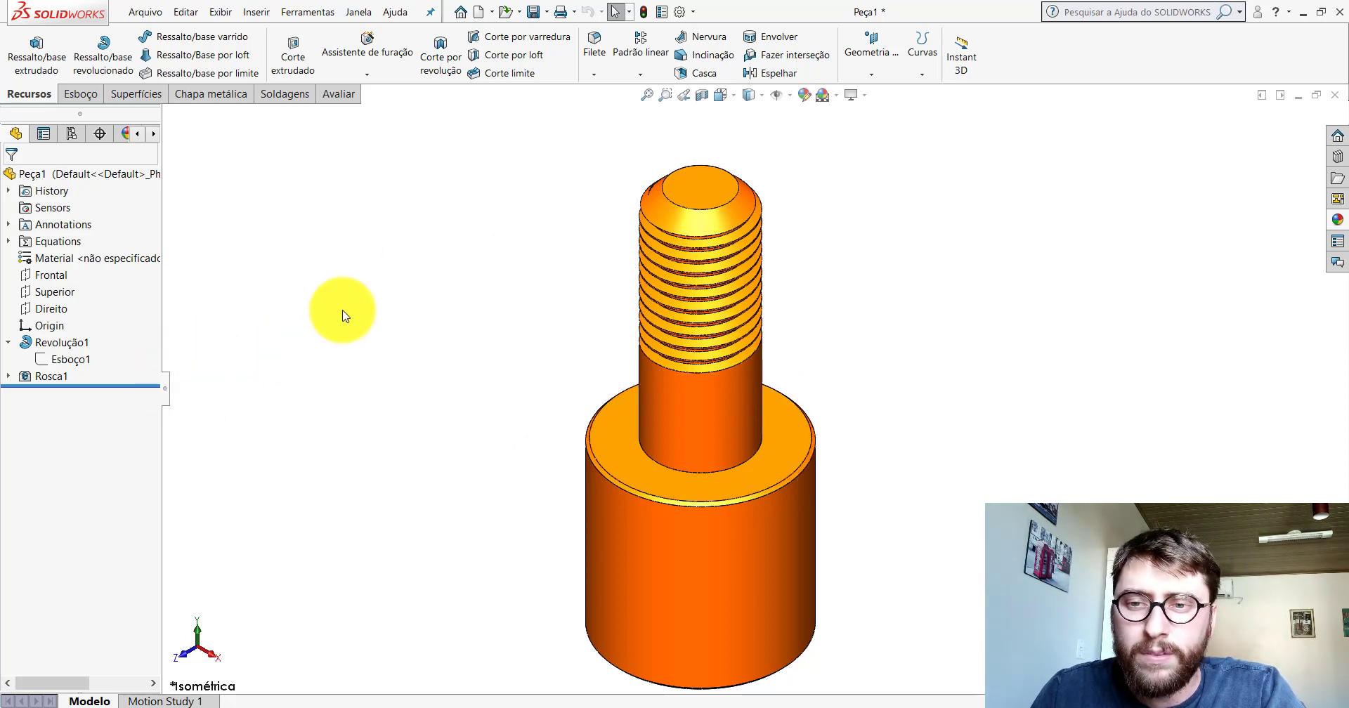
pyautogui.click(1303, 12)
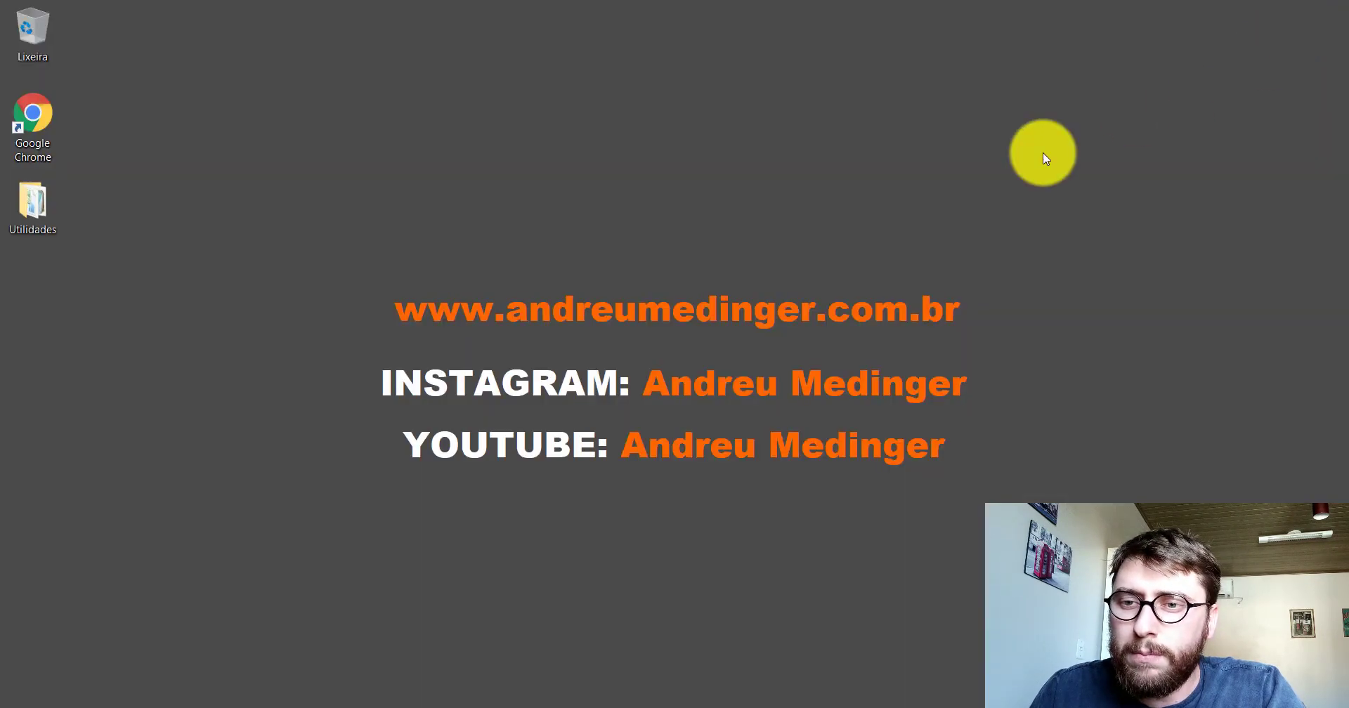